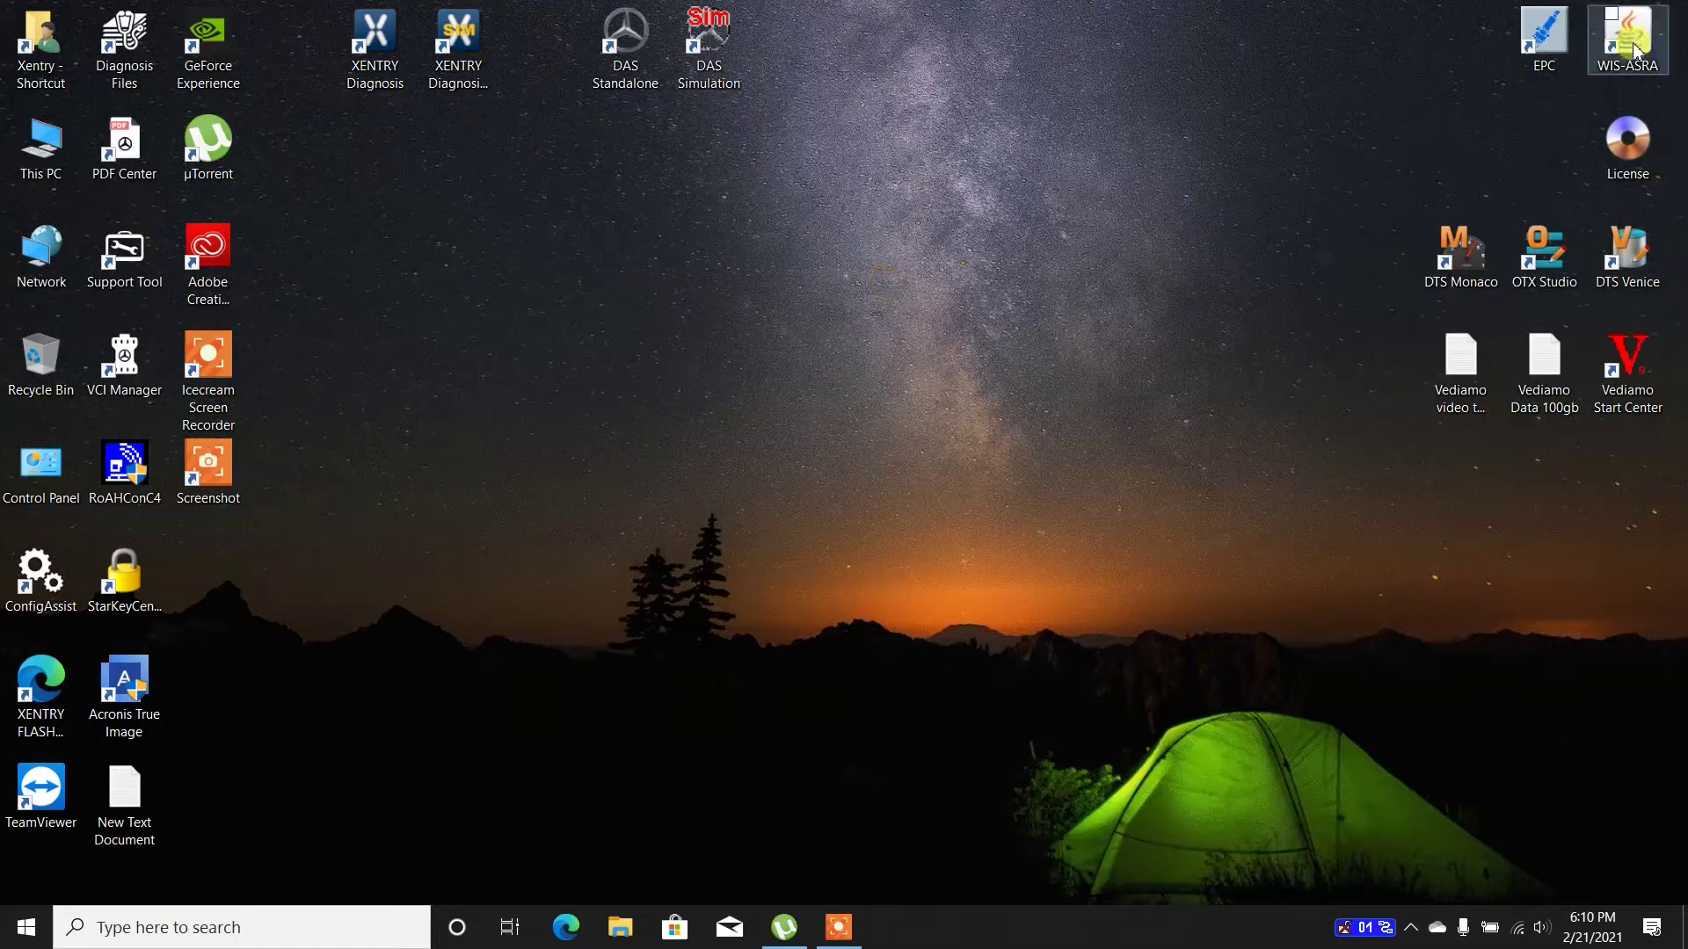
Open the EPC parts catalogue from the desktop.
left_click(1572, 56)
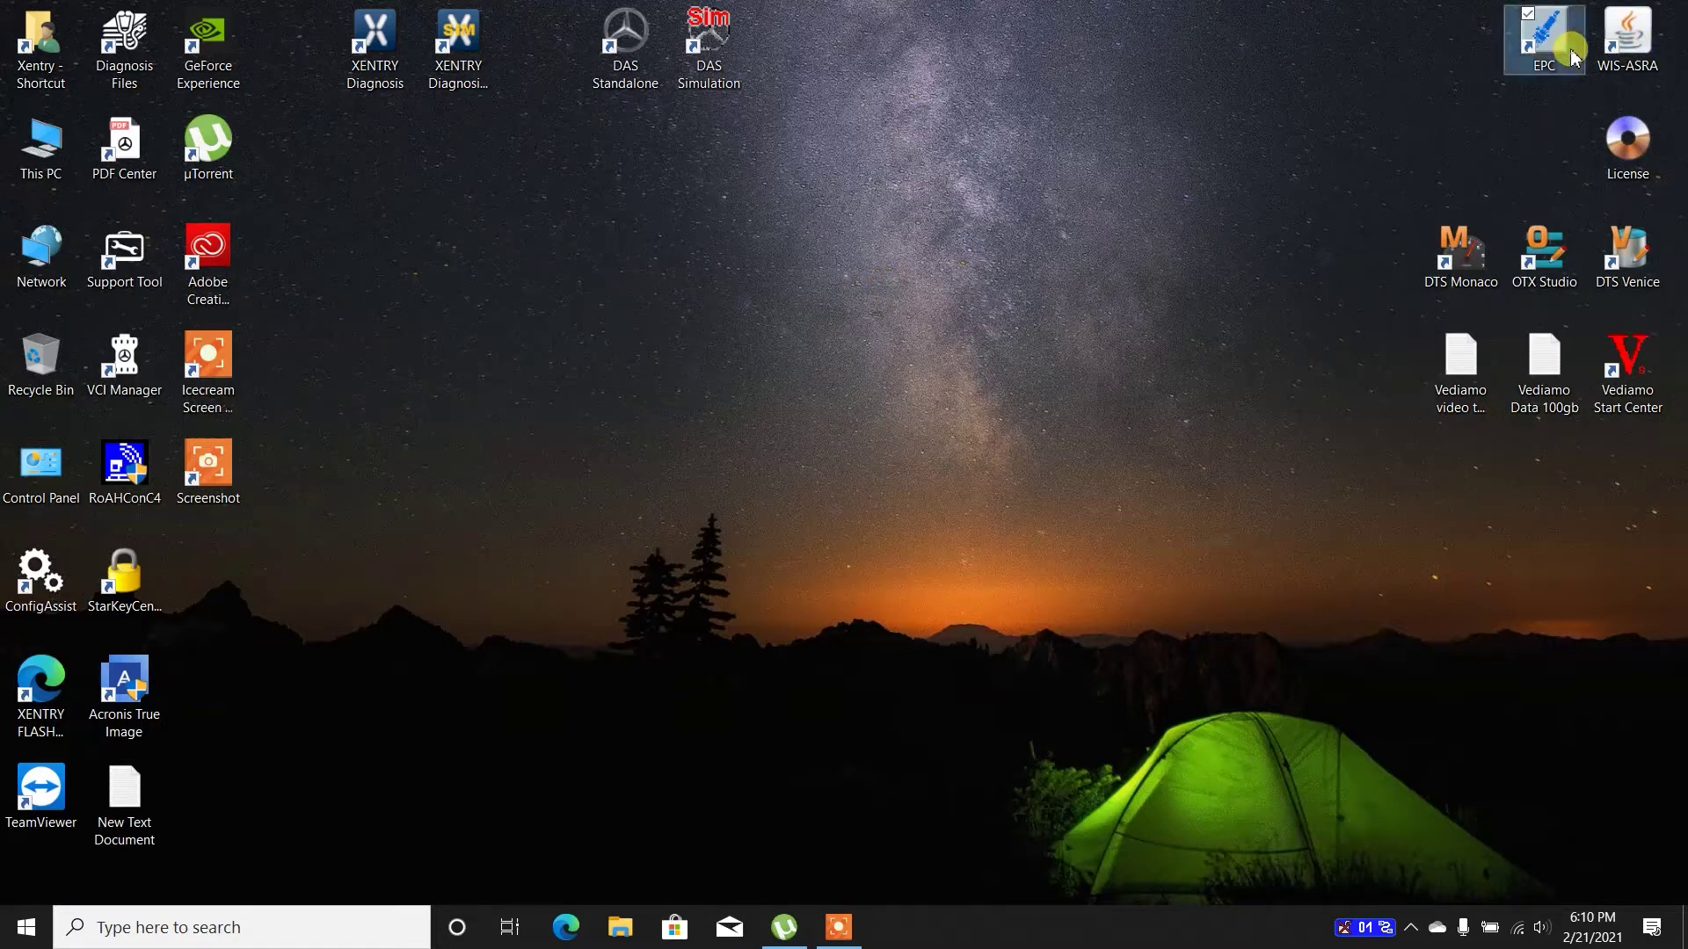
left_click(1359, 162)
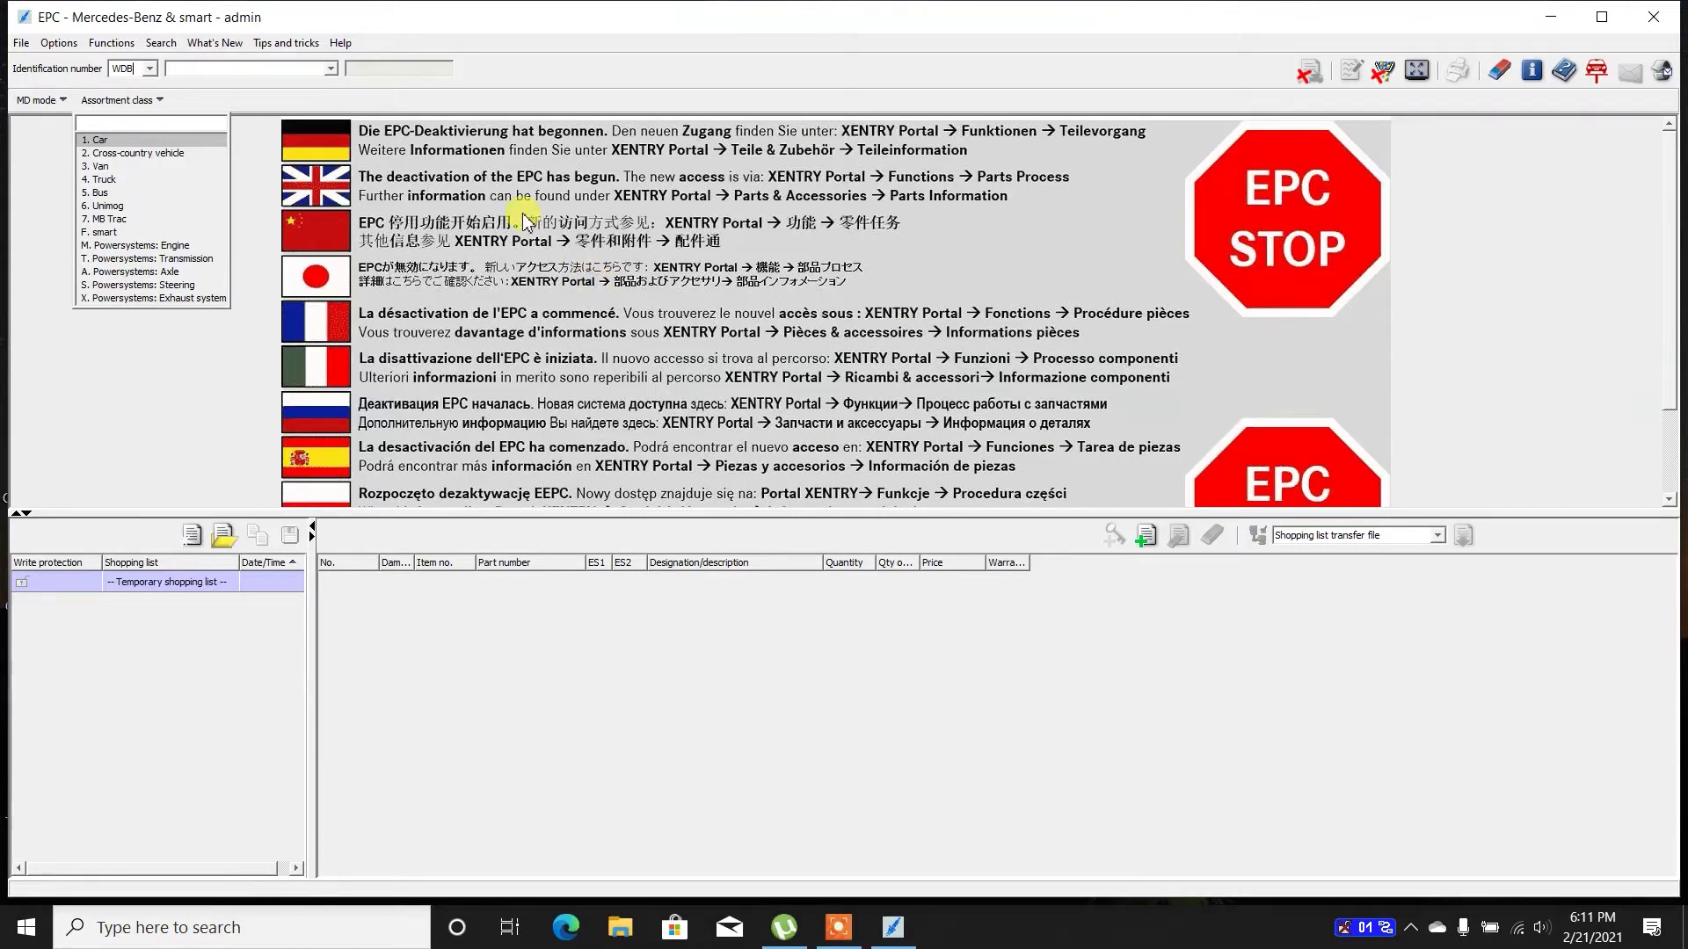
Look through the manufacturer codes available for the vehicle identification number.
left_click(150, 70)
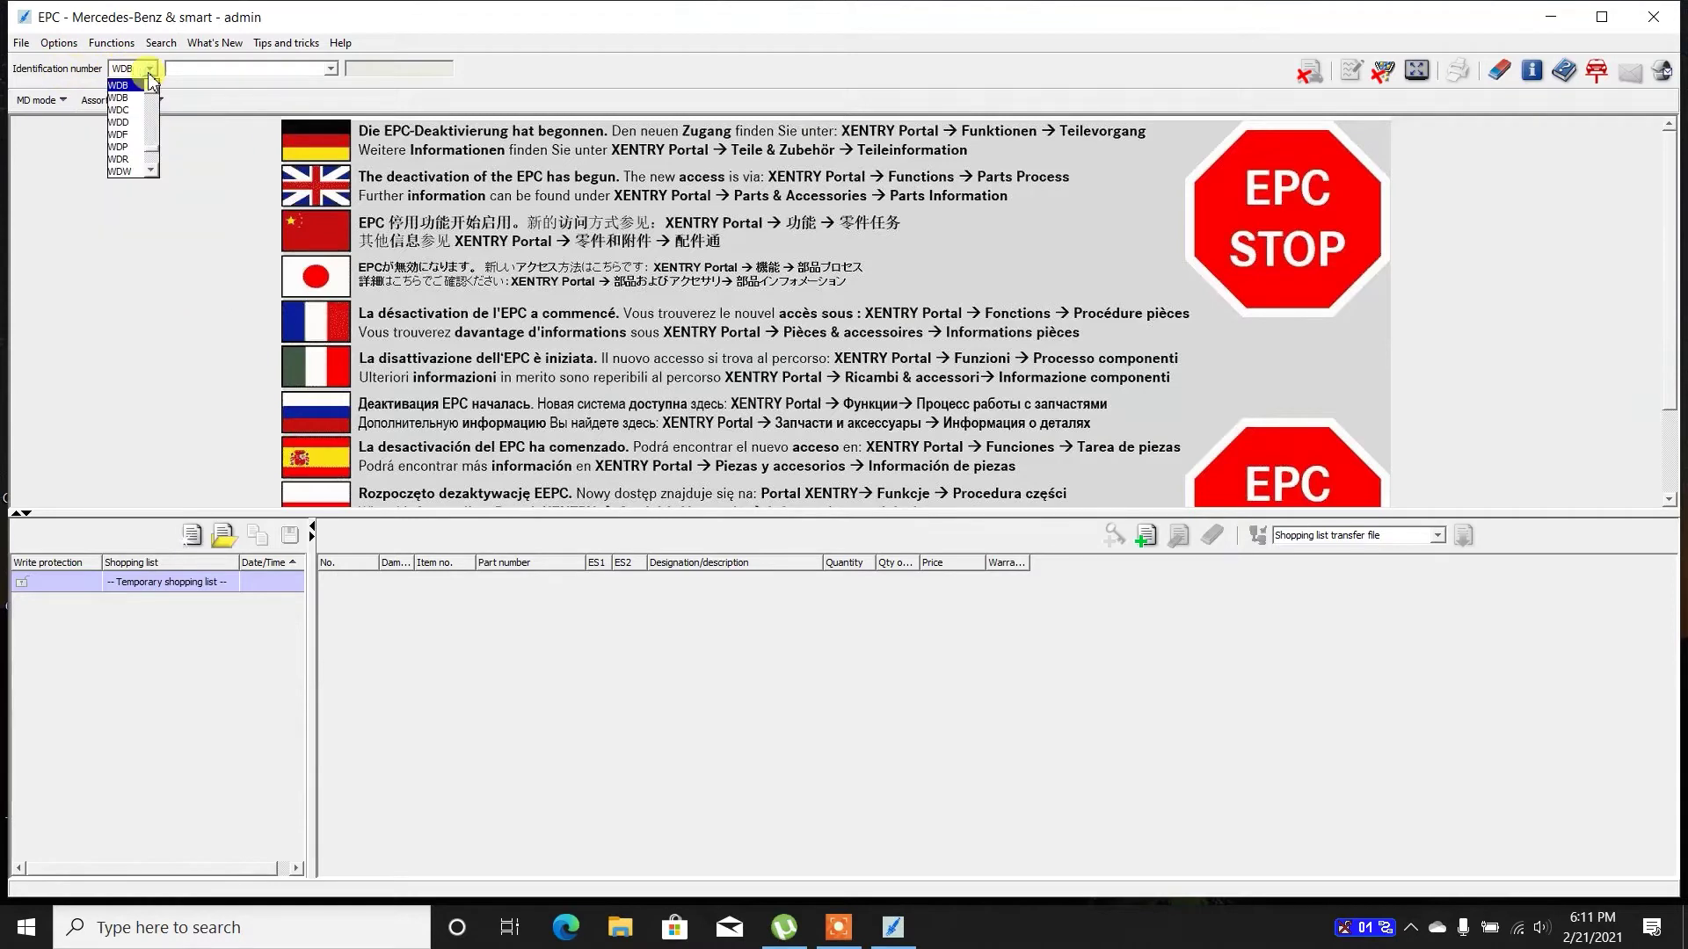
left_click_drag(155, 158, 160, 107)
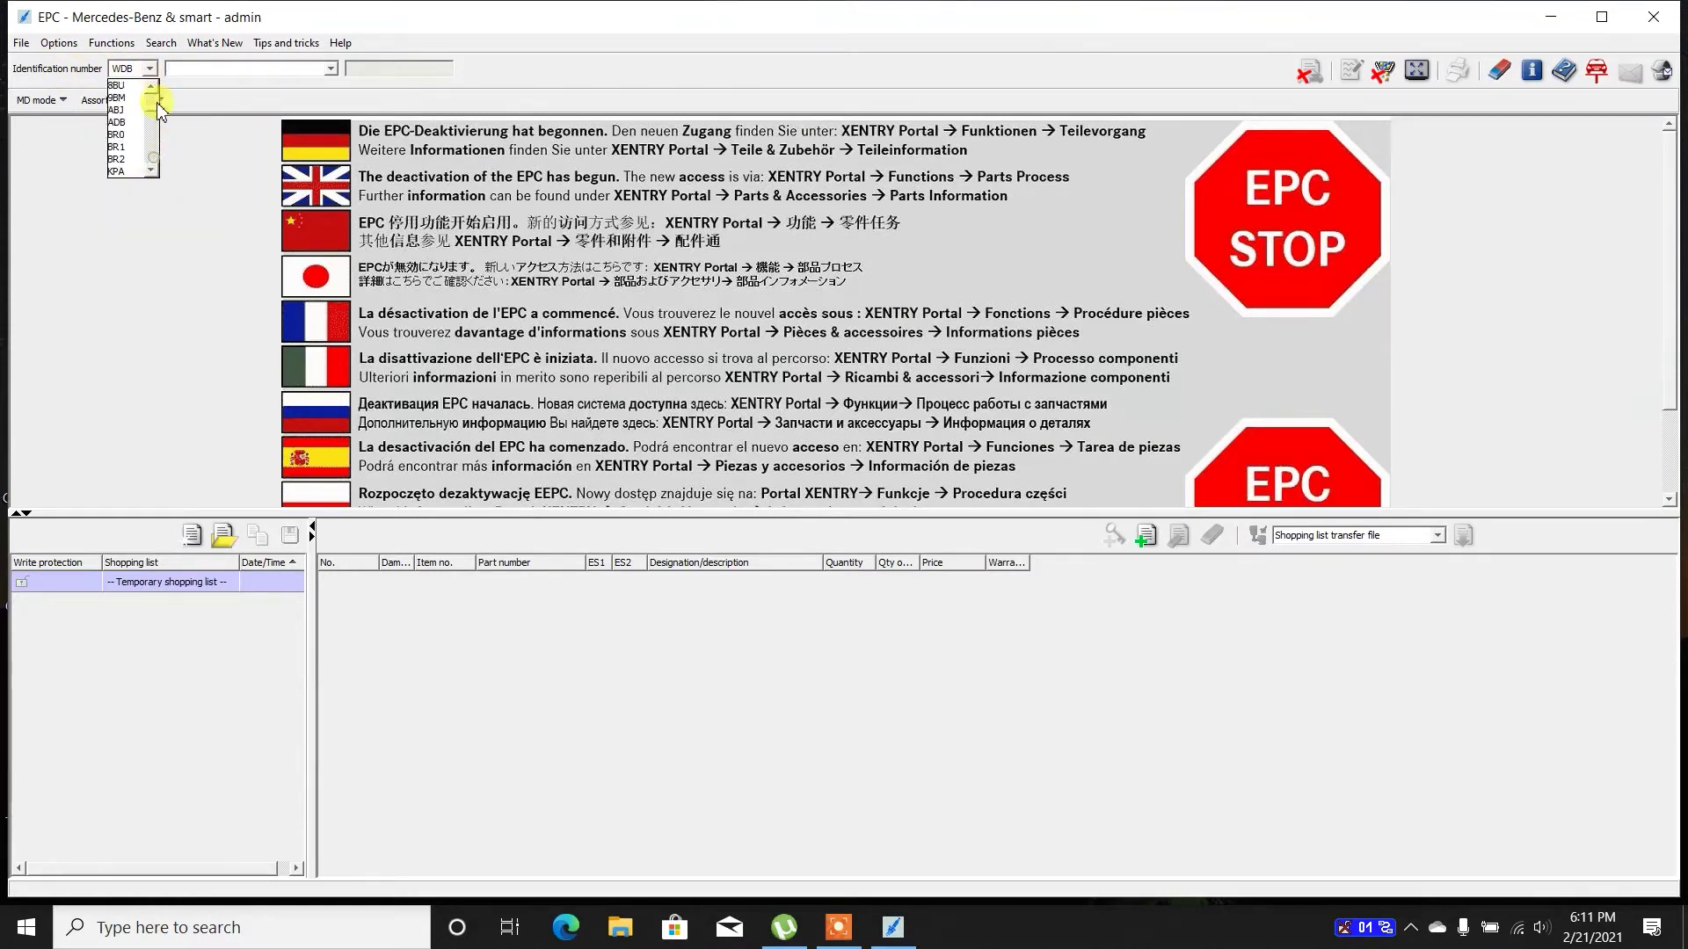
left_click(154, 95)
scroll(161, 123, "down", 4)
scroll(164, 127, "down", 5)
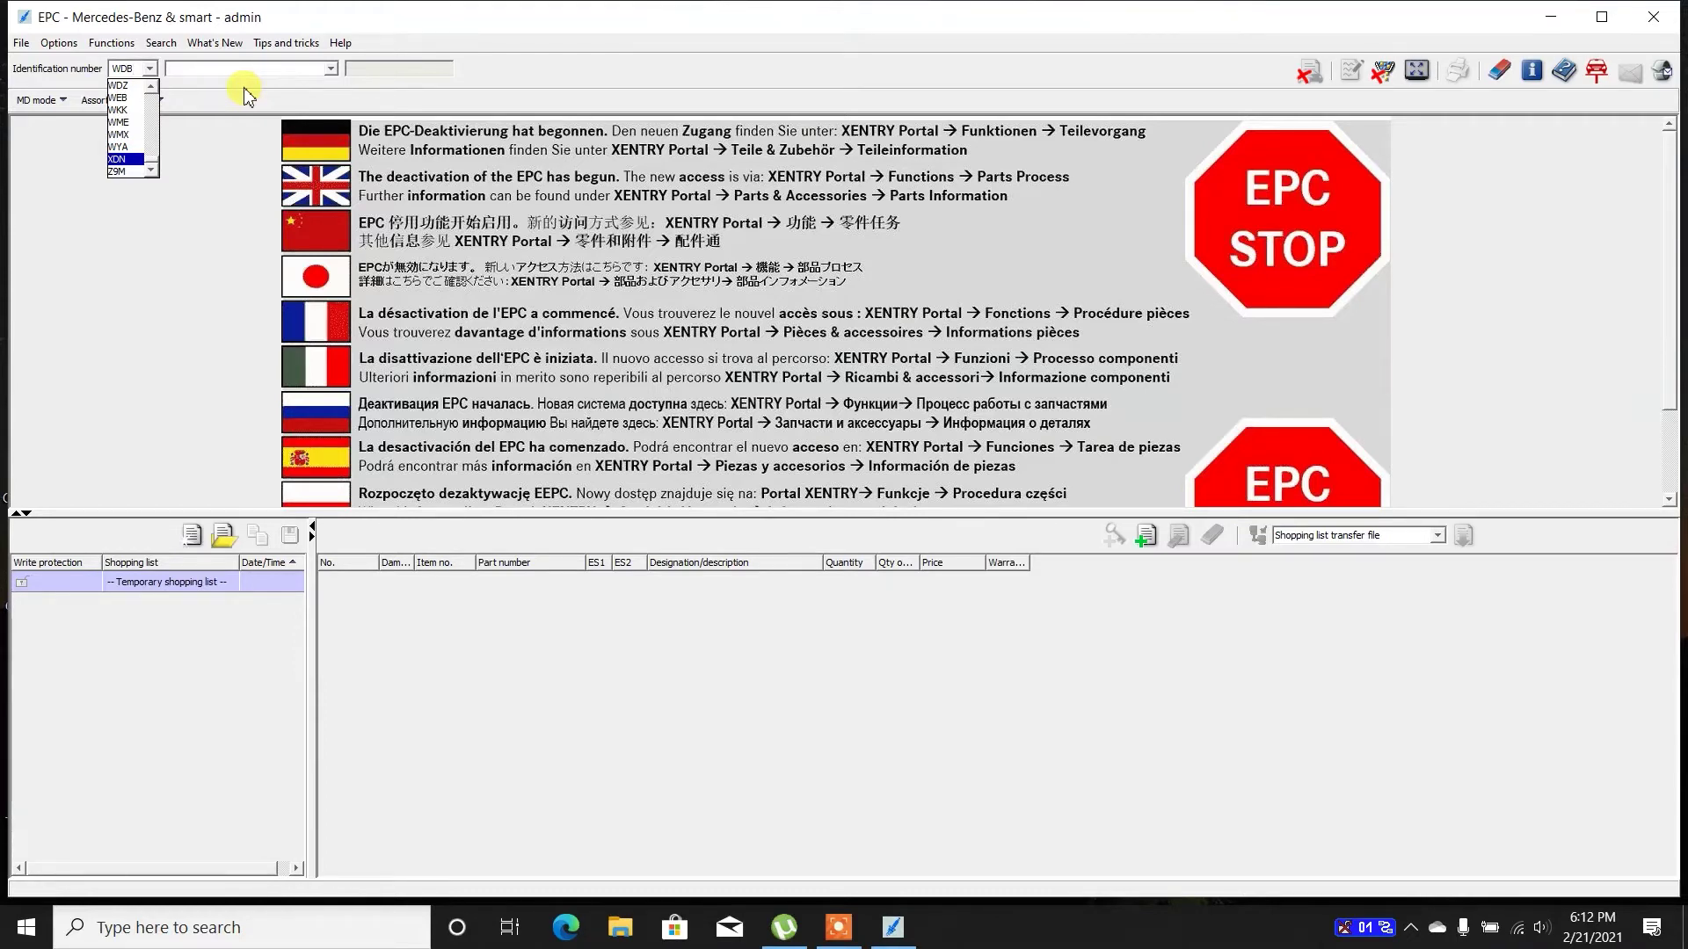
Load the stored WDB identification number and open the engine's 01 Engine Housing group at subgroup 005 Design Group Orientation Table.
left_click(335, 73)
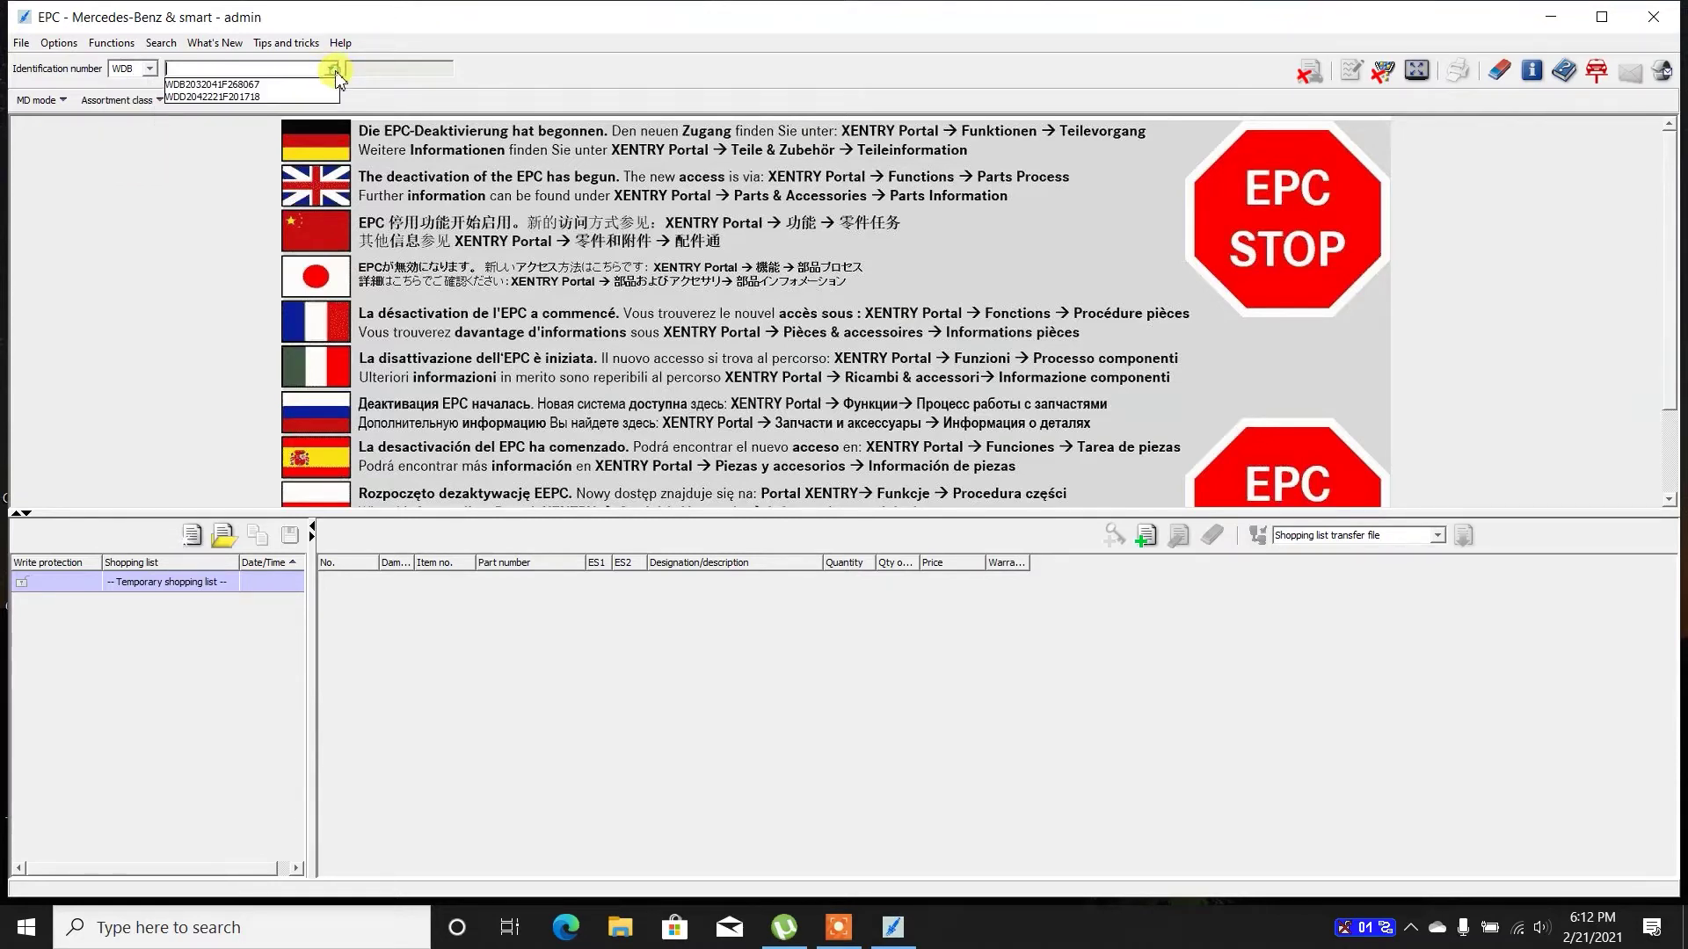
left_click(284, 85)
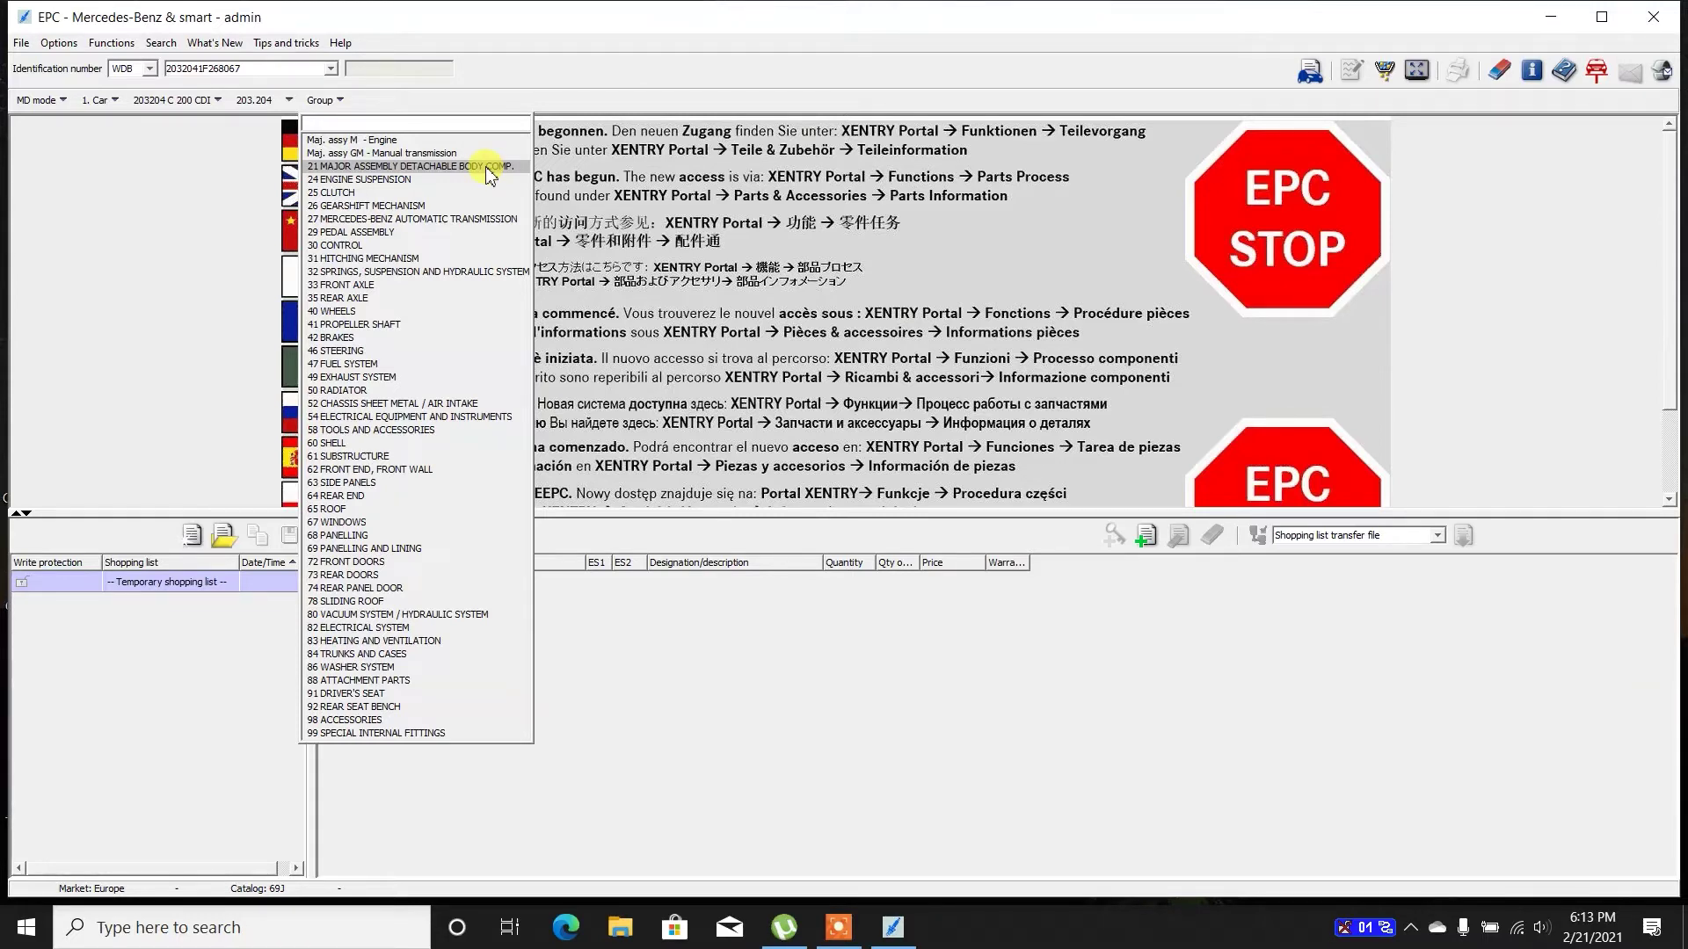
left_click(444, 141)
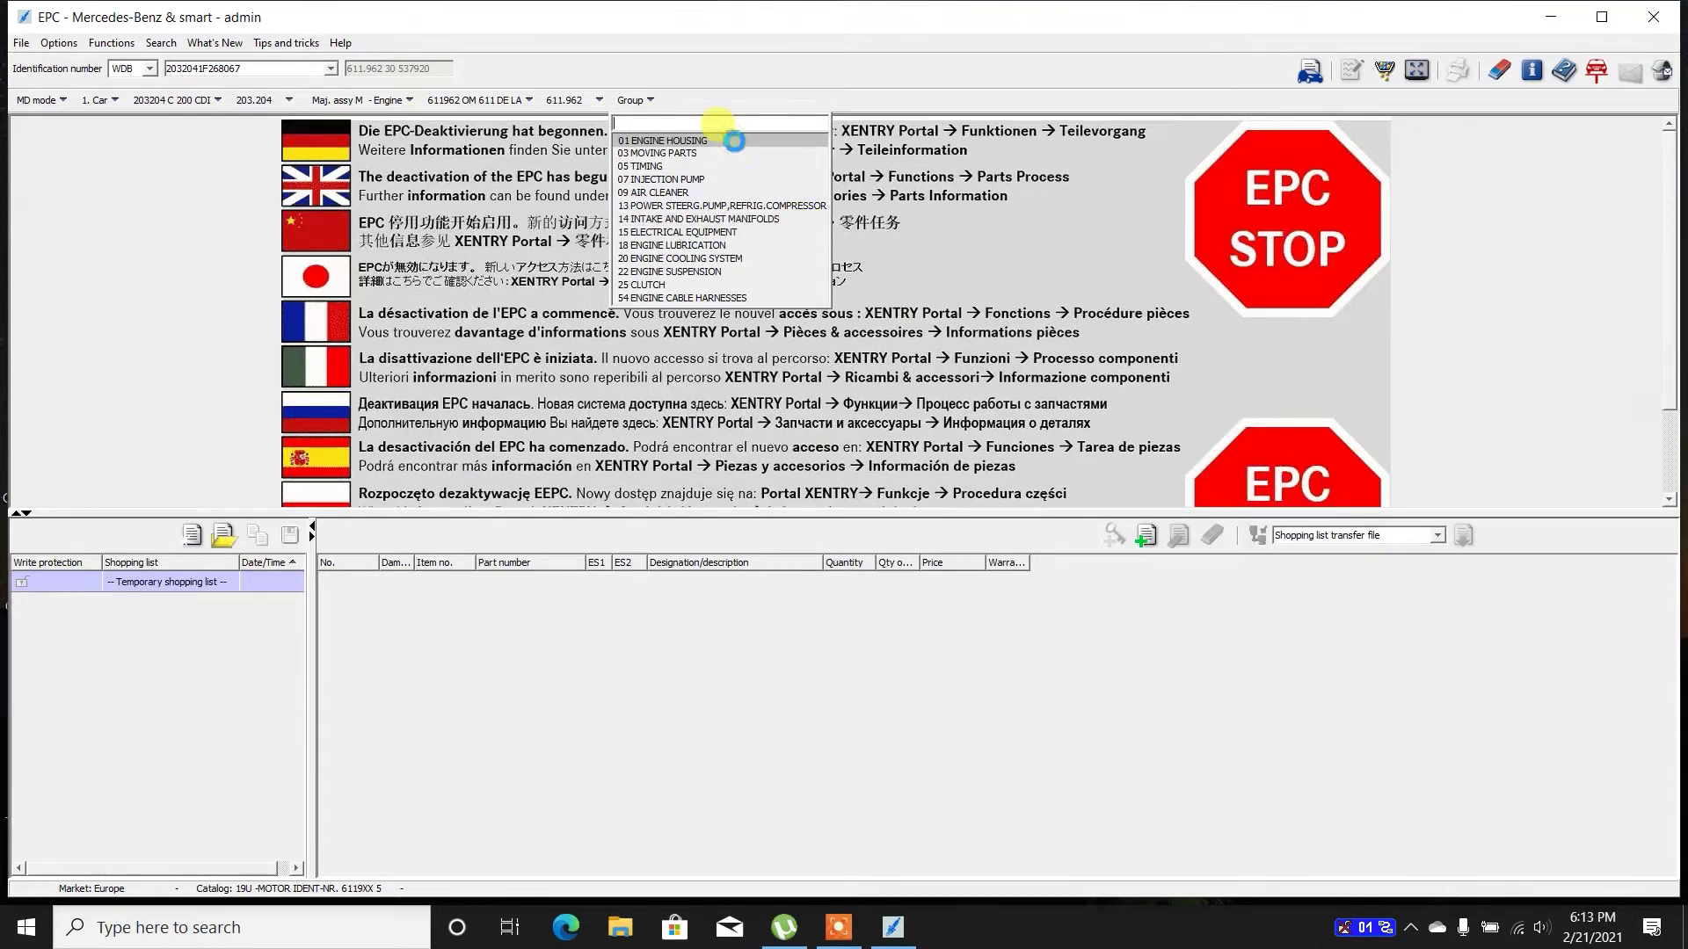
left_click(735, 140)
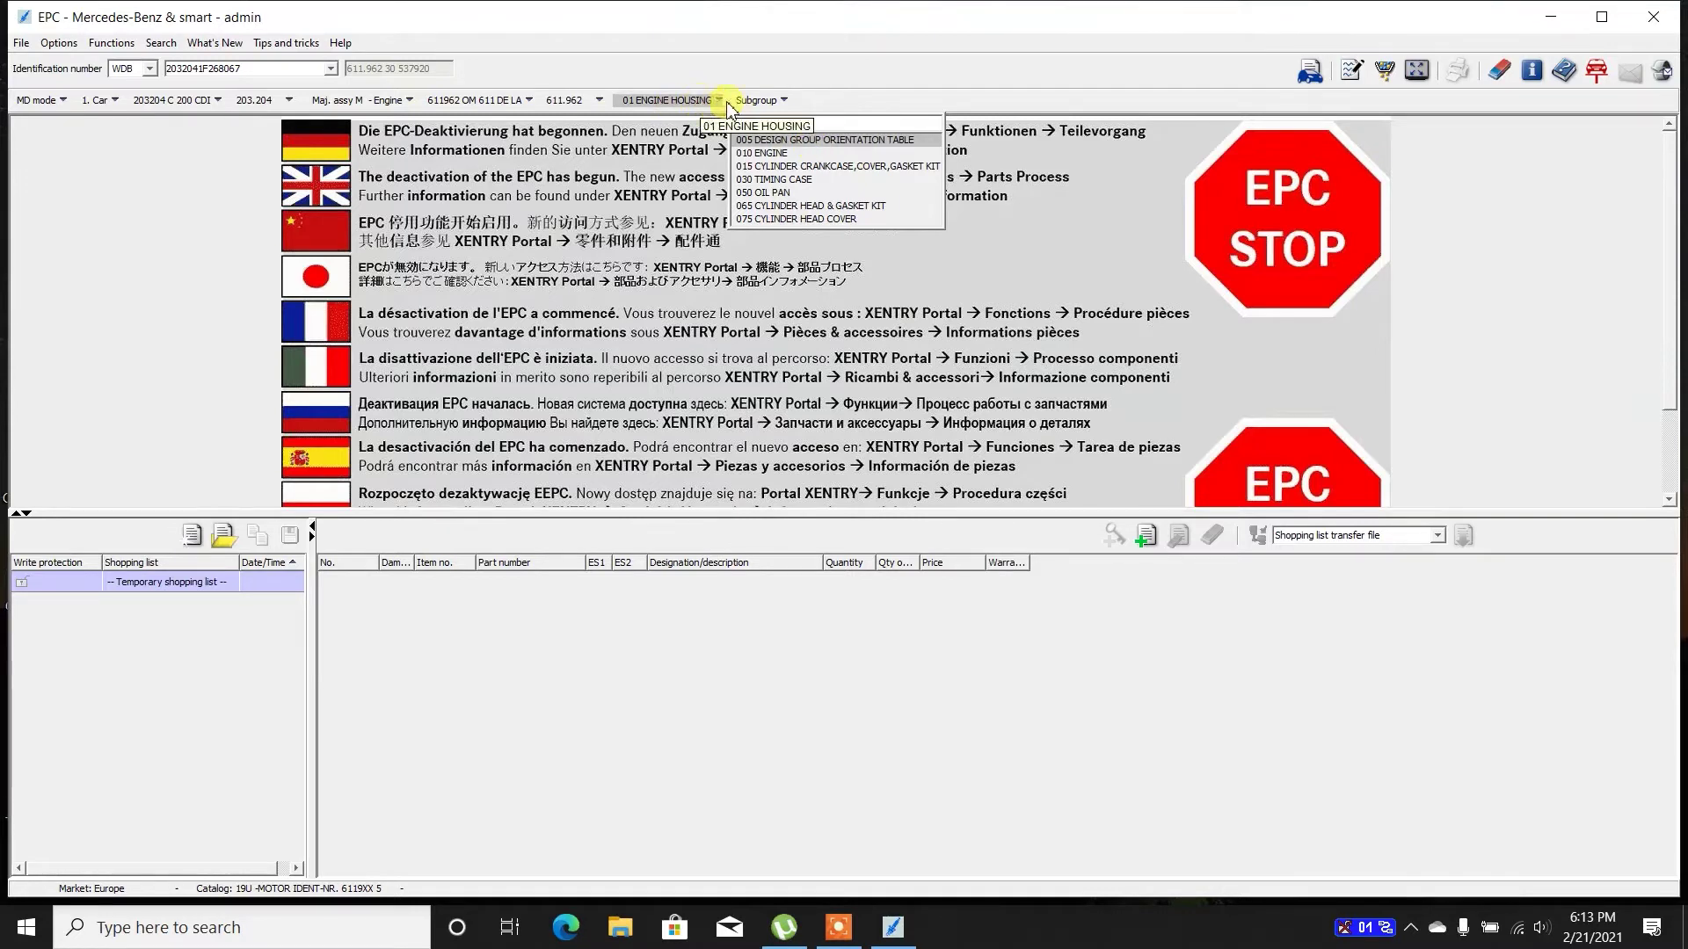
left_click(885, 143)
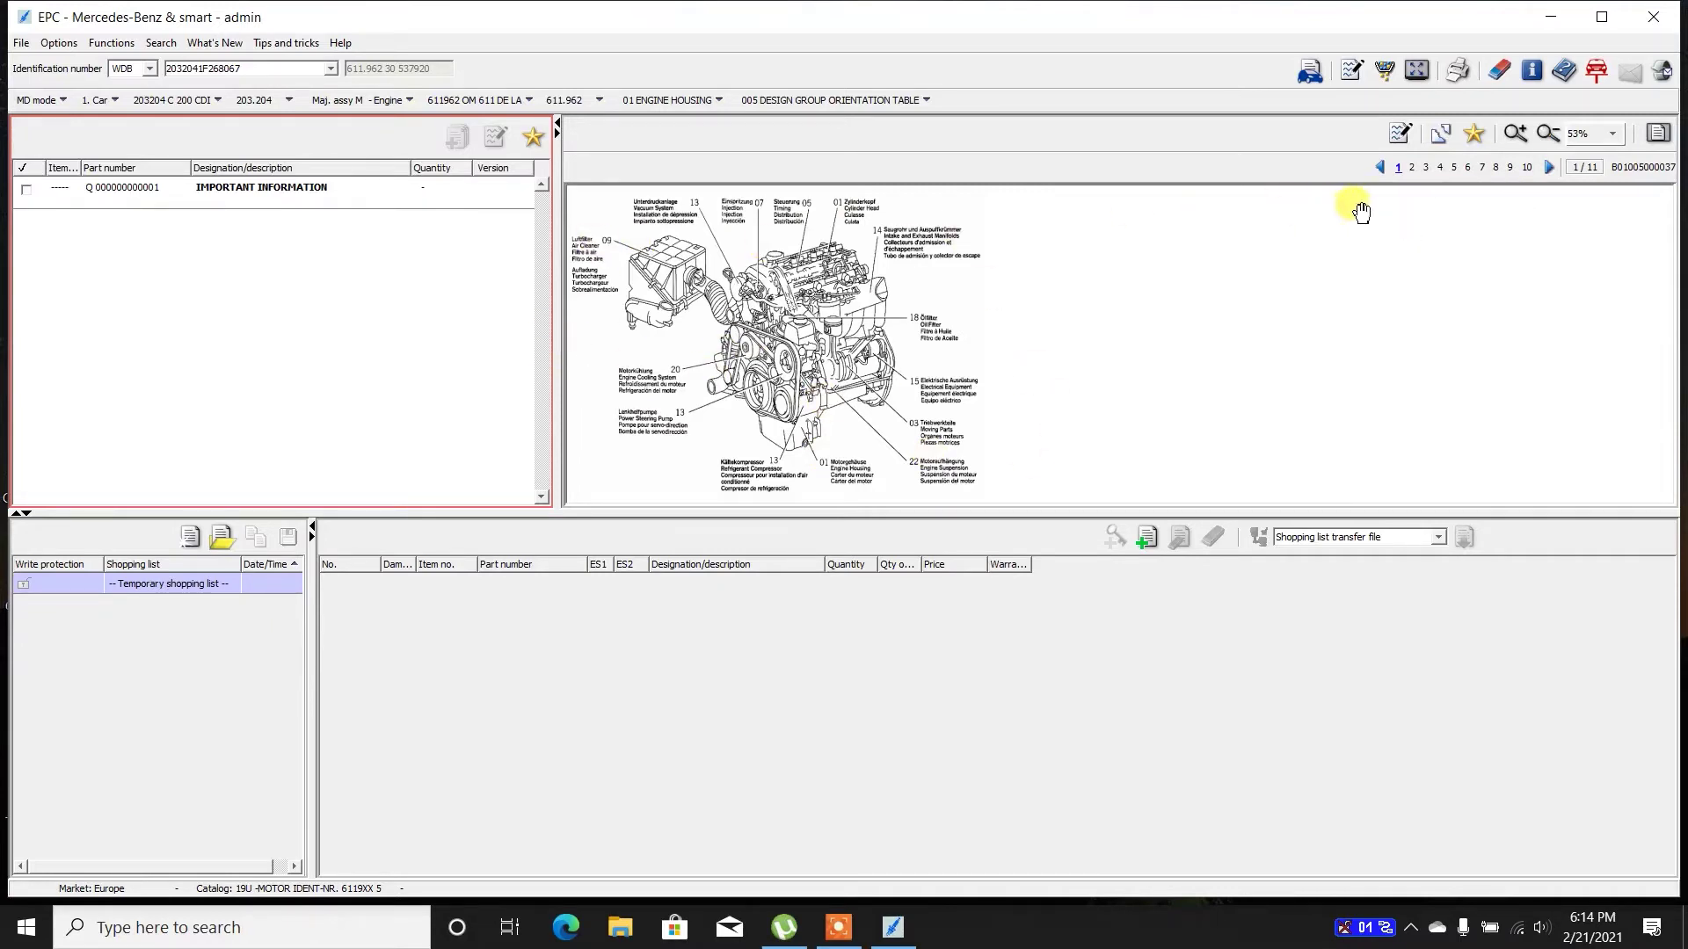
Compare the 010 Engine drawing with the 005 Design Group Orientation Table, ending on 010 Engine.
left_click(796, 102)
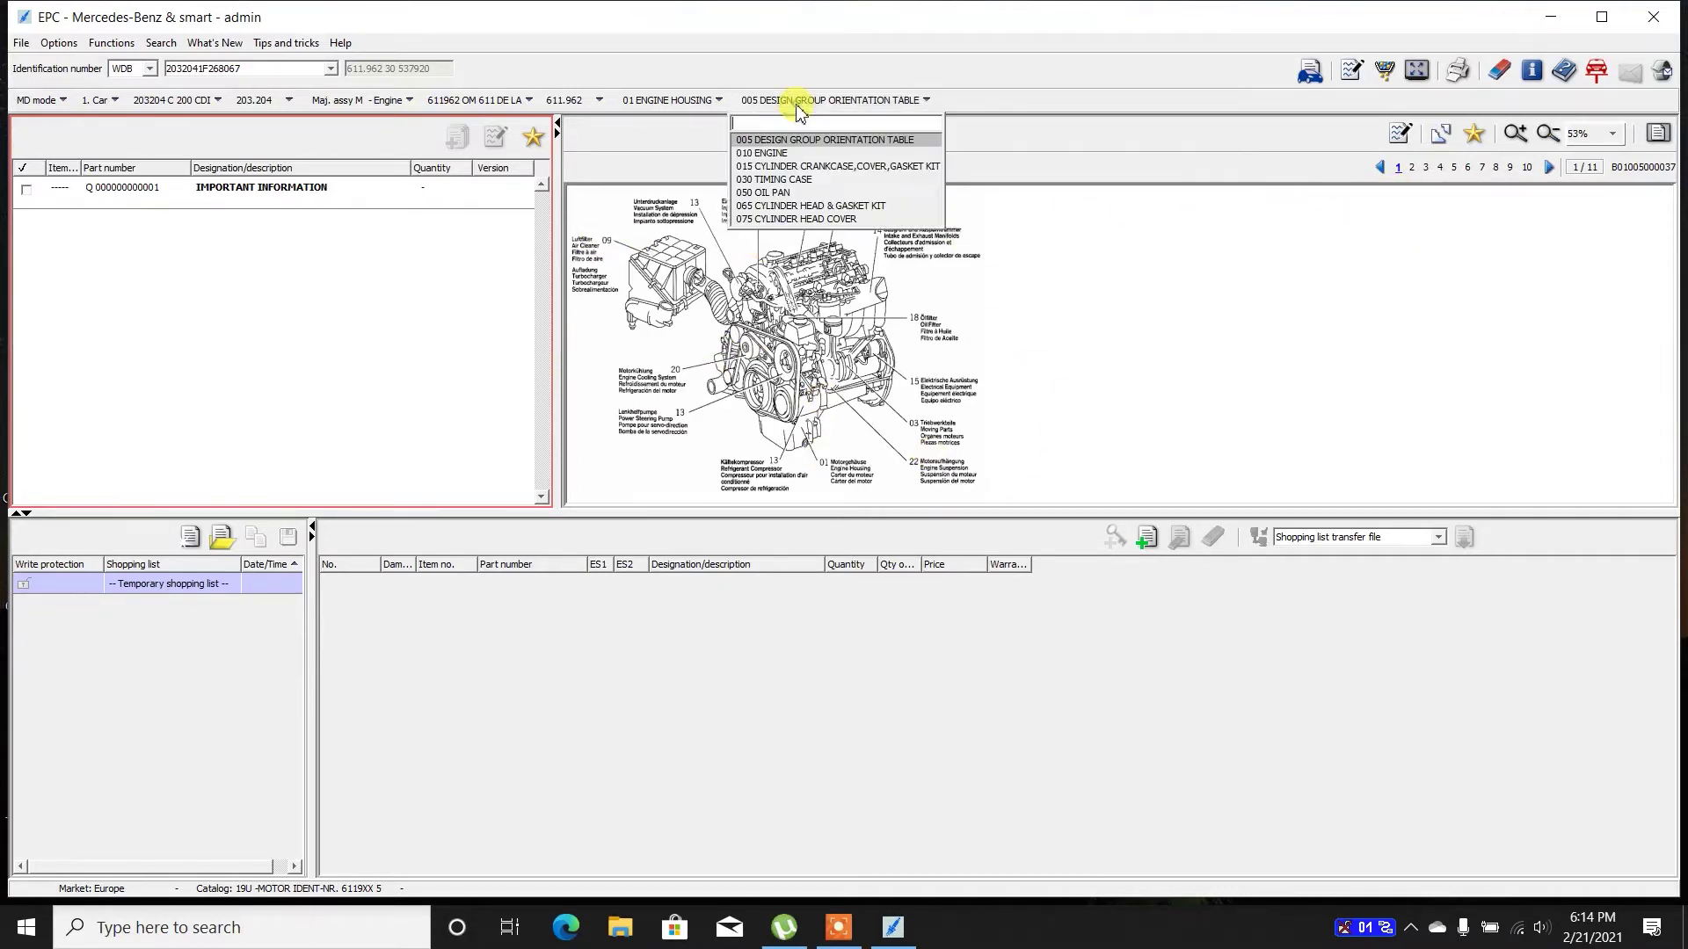
left_click(782, 153)
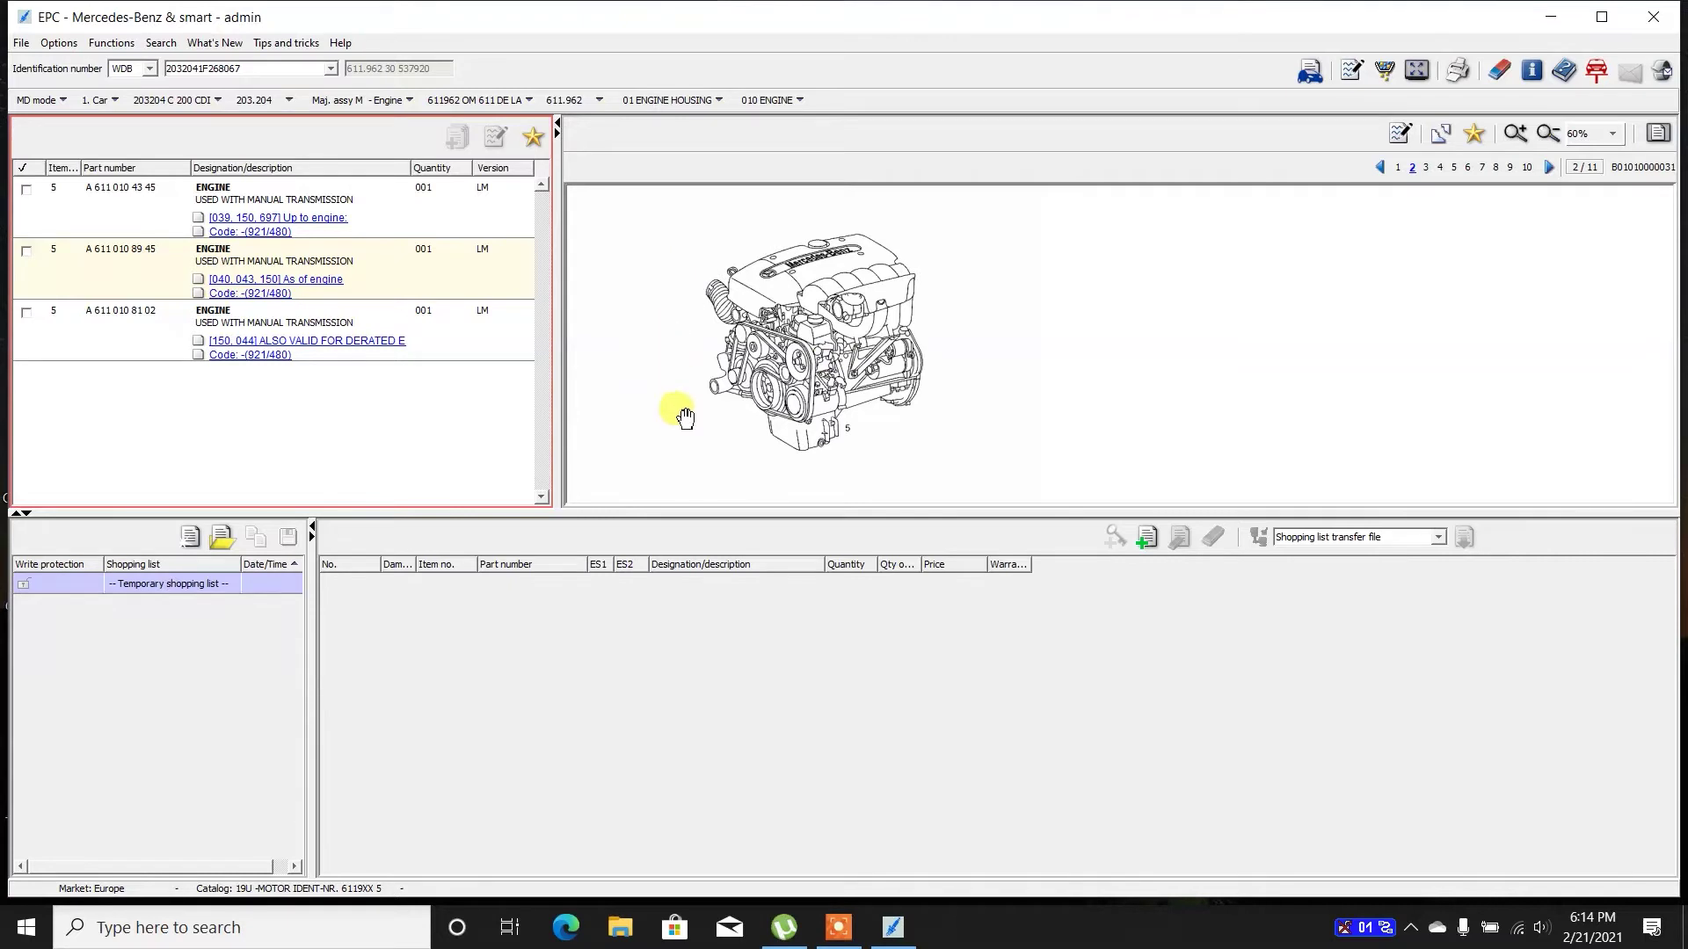
left_click(1398, 170)
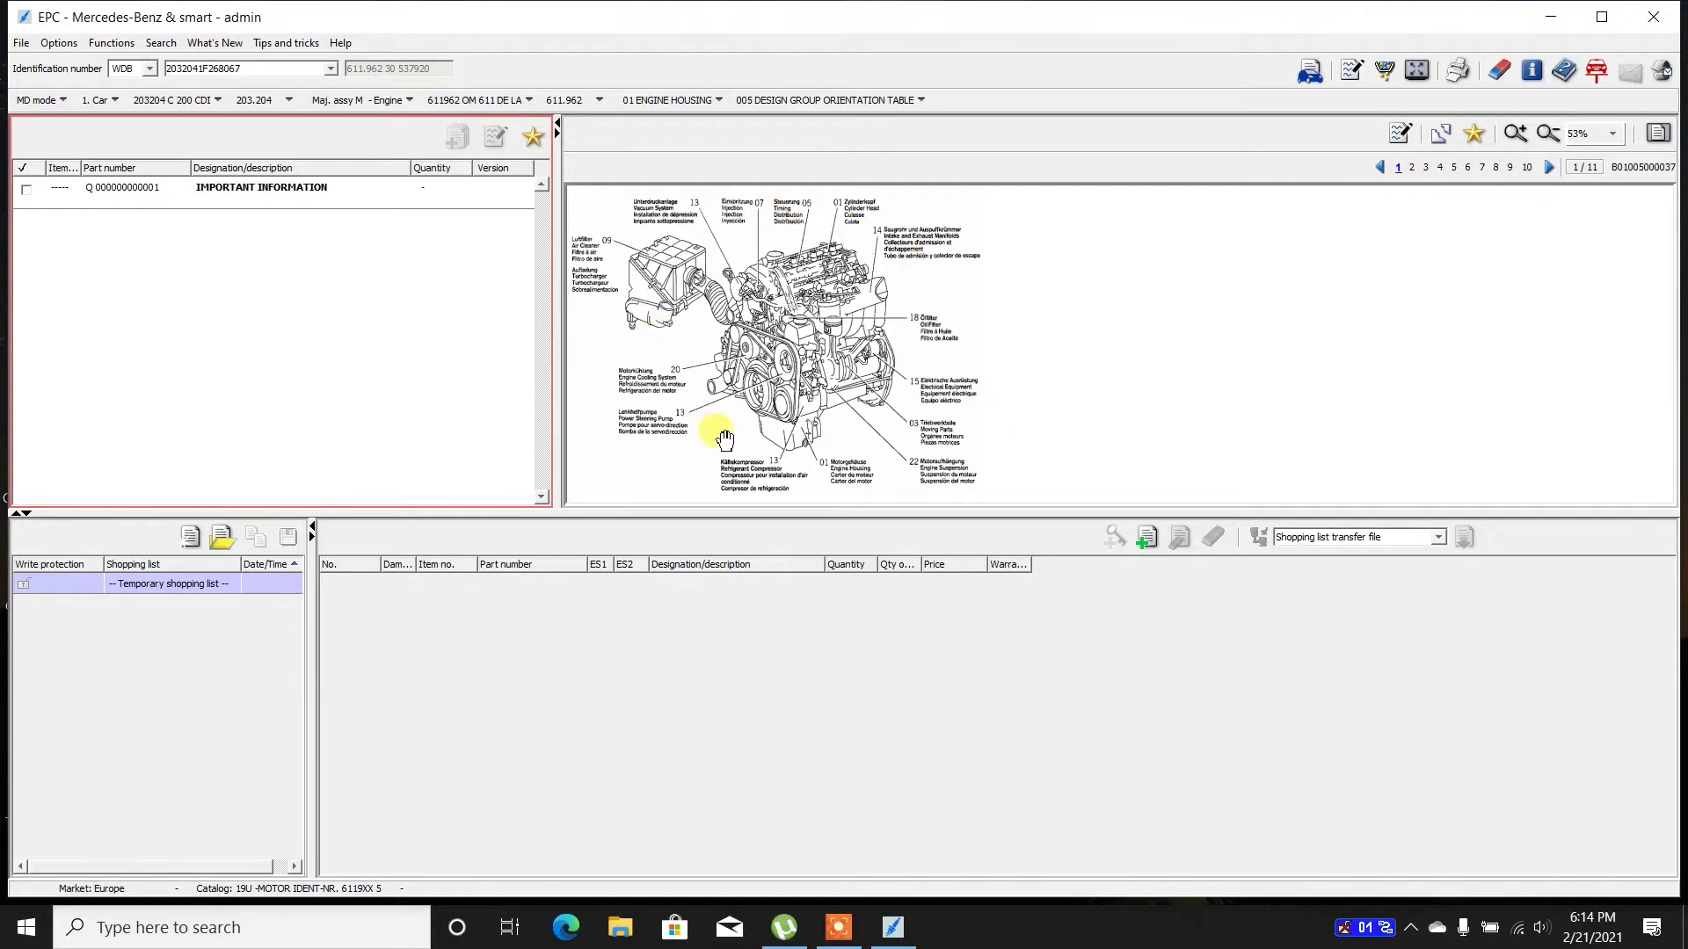
left_click(1411, 168)
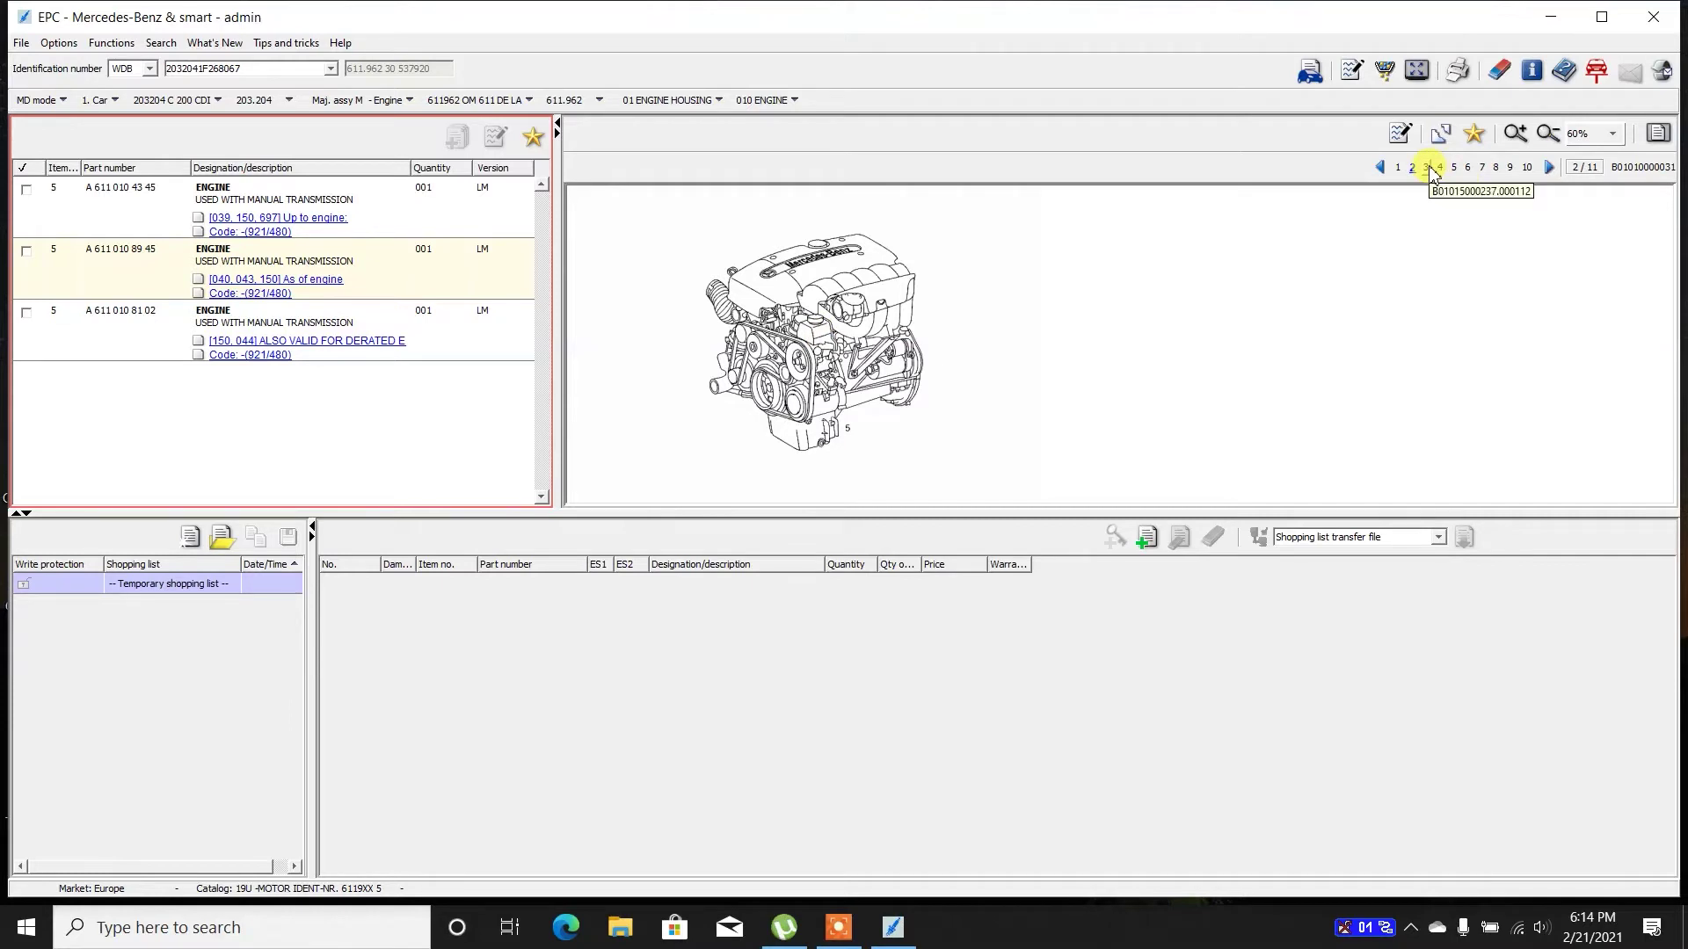
left_click(794, 100)
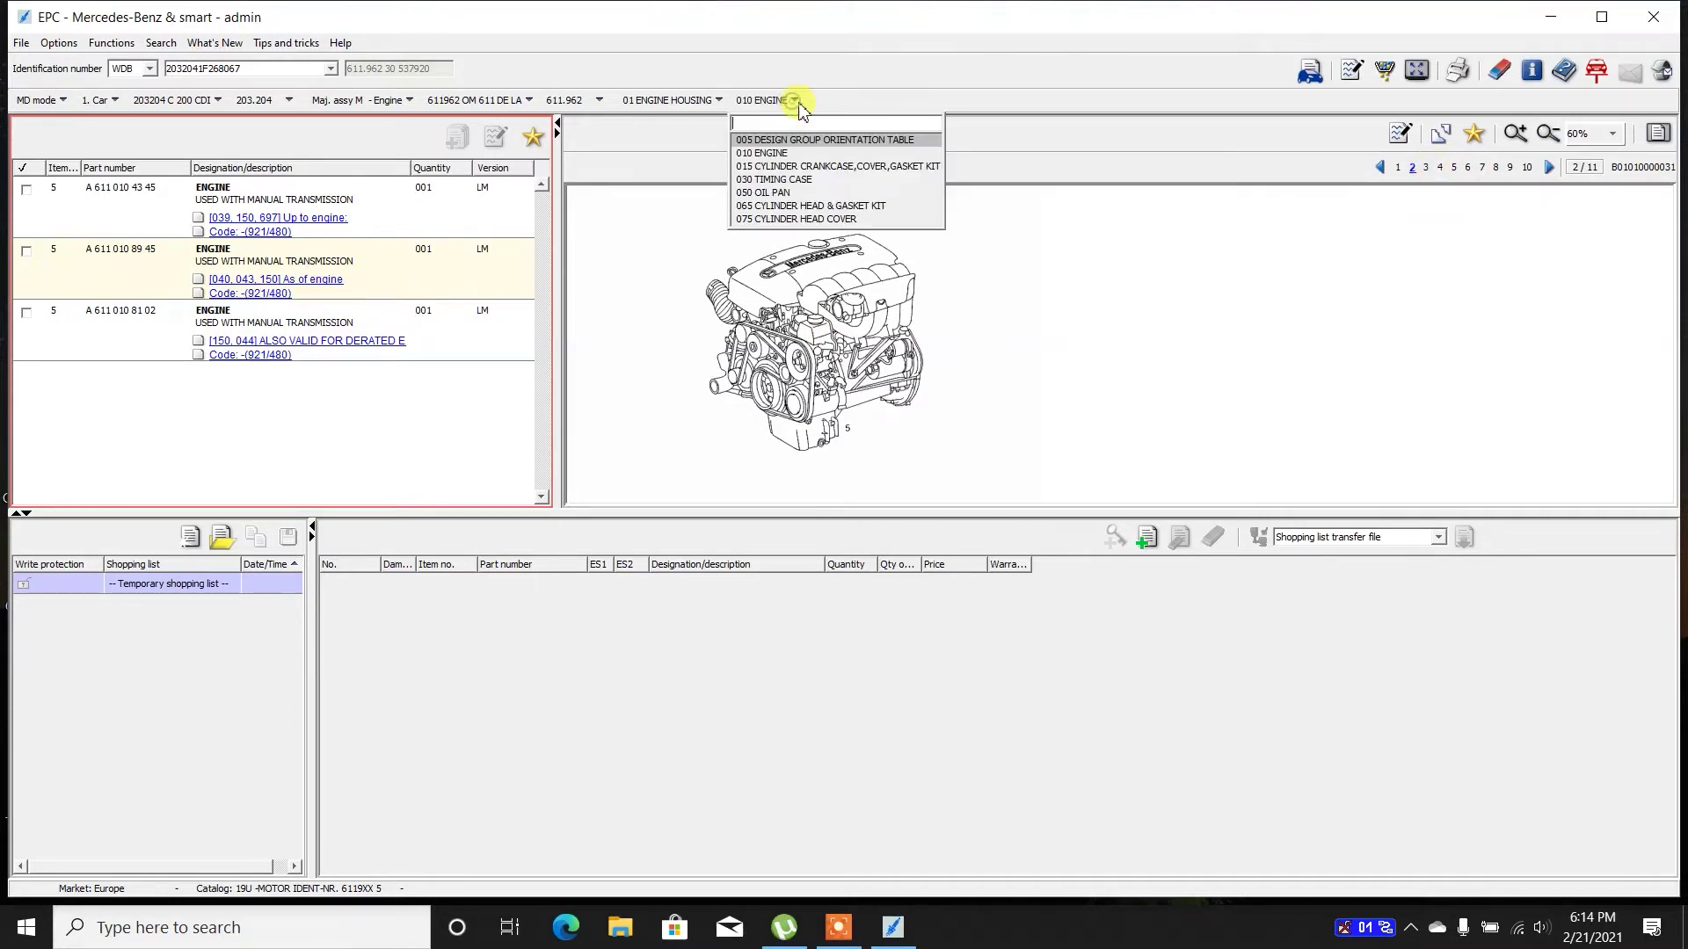
left_click(791, 153)
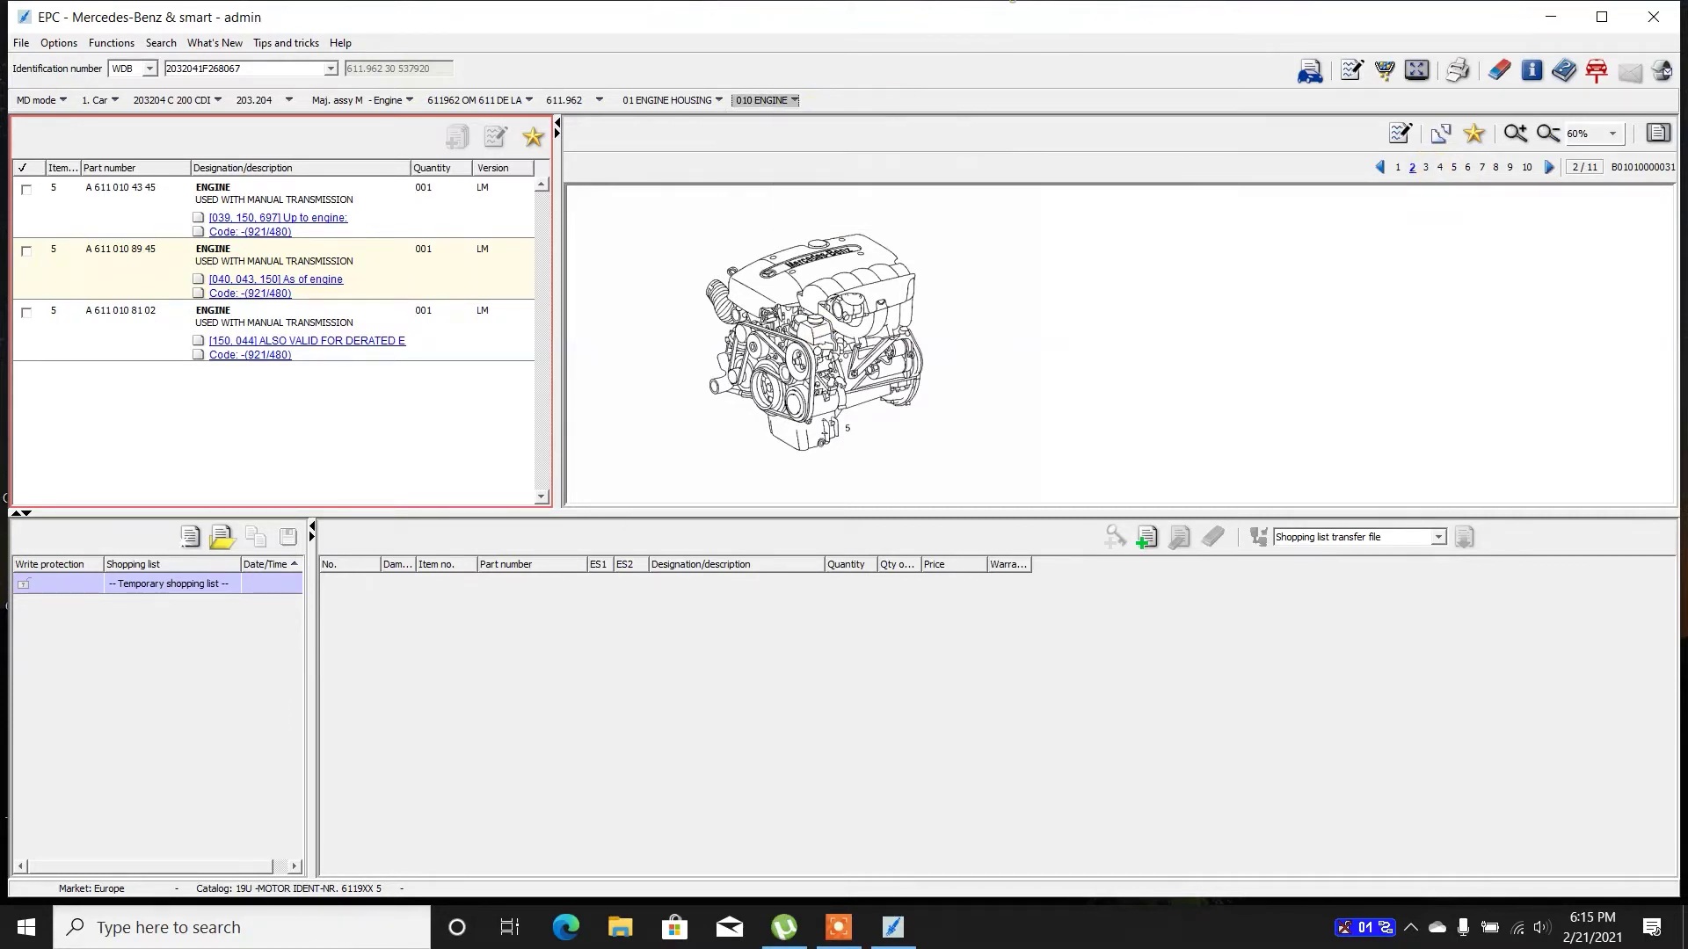
Show the 015 Cylinder Crankcase drawing at 75% zoom in a taller drawing area.
left_click(1427, 171)
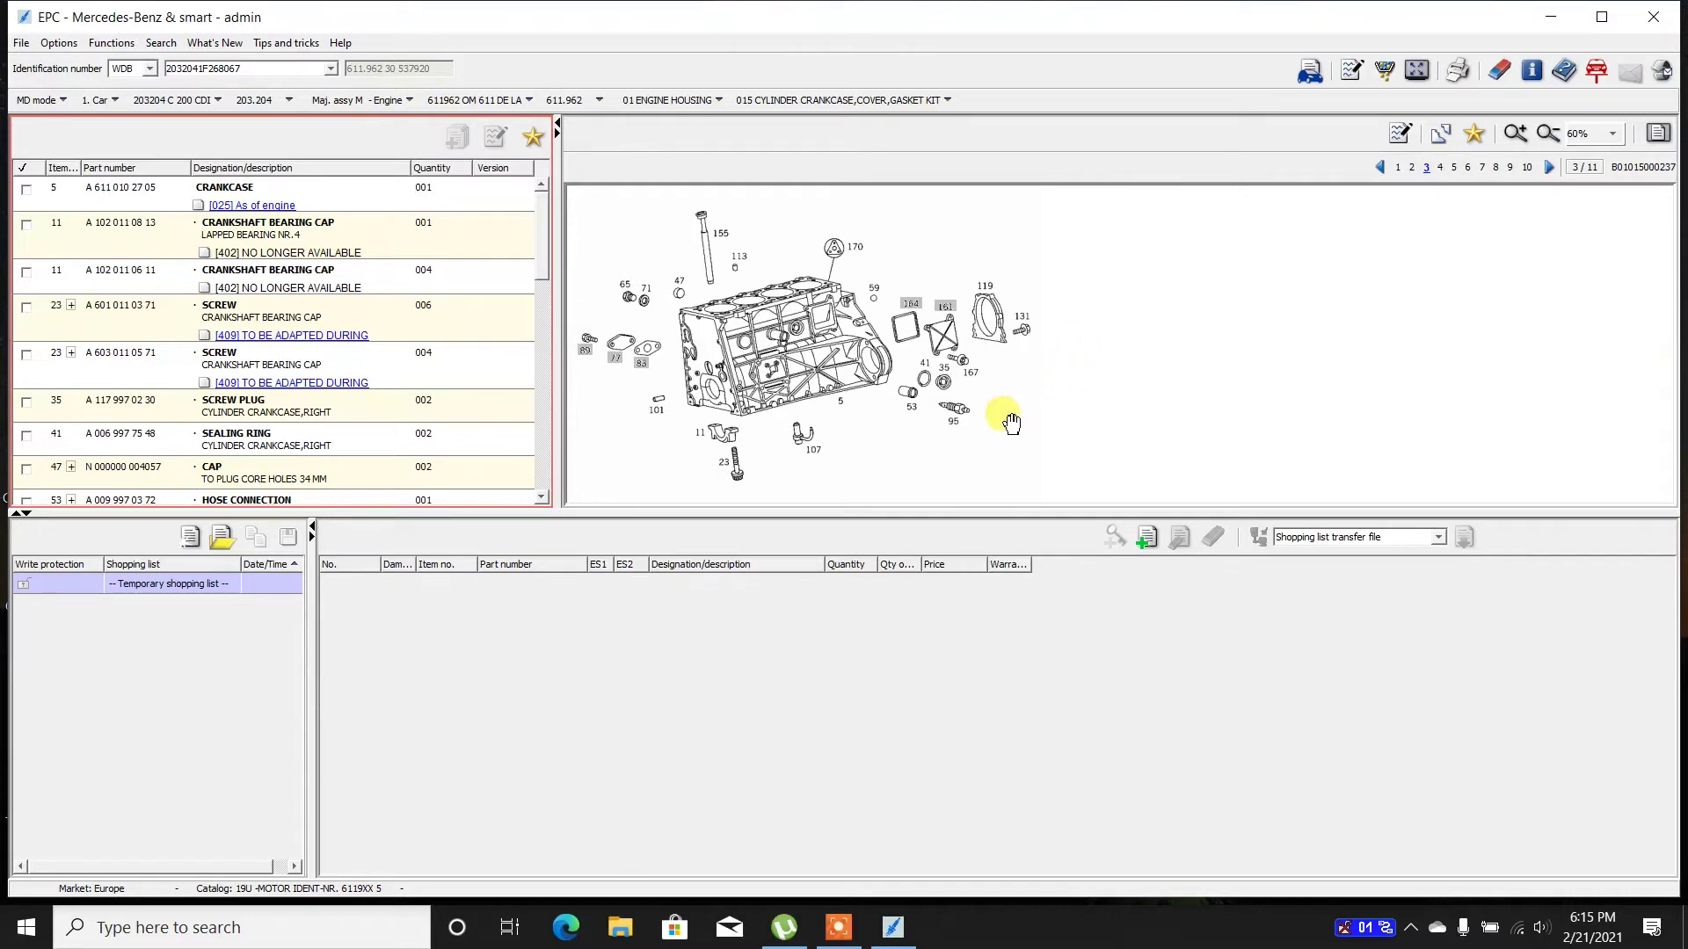
left_click_drag(997, 517, 972, 671)
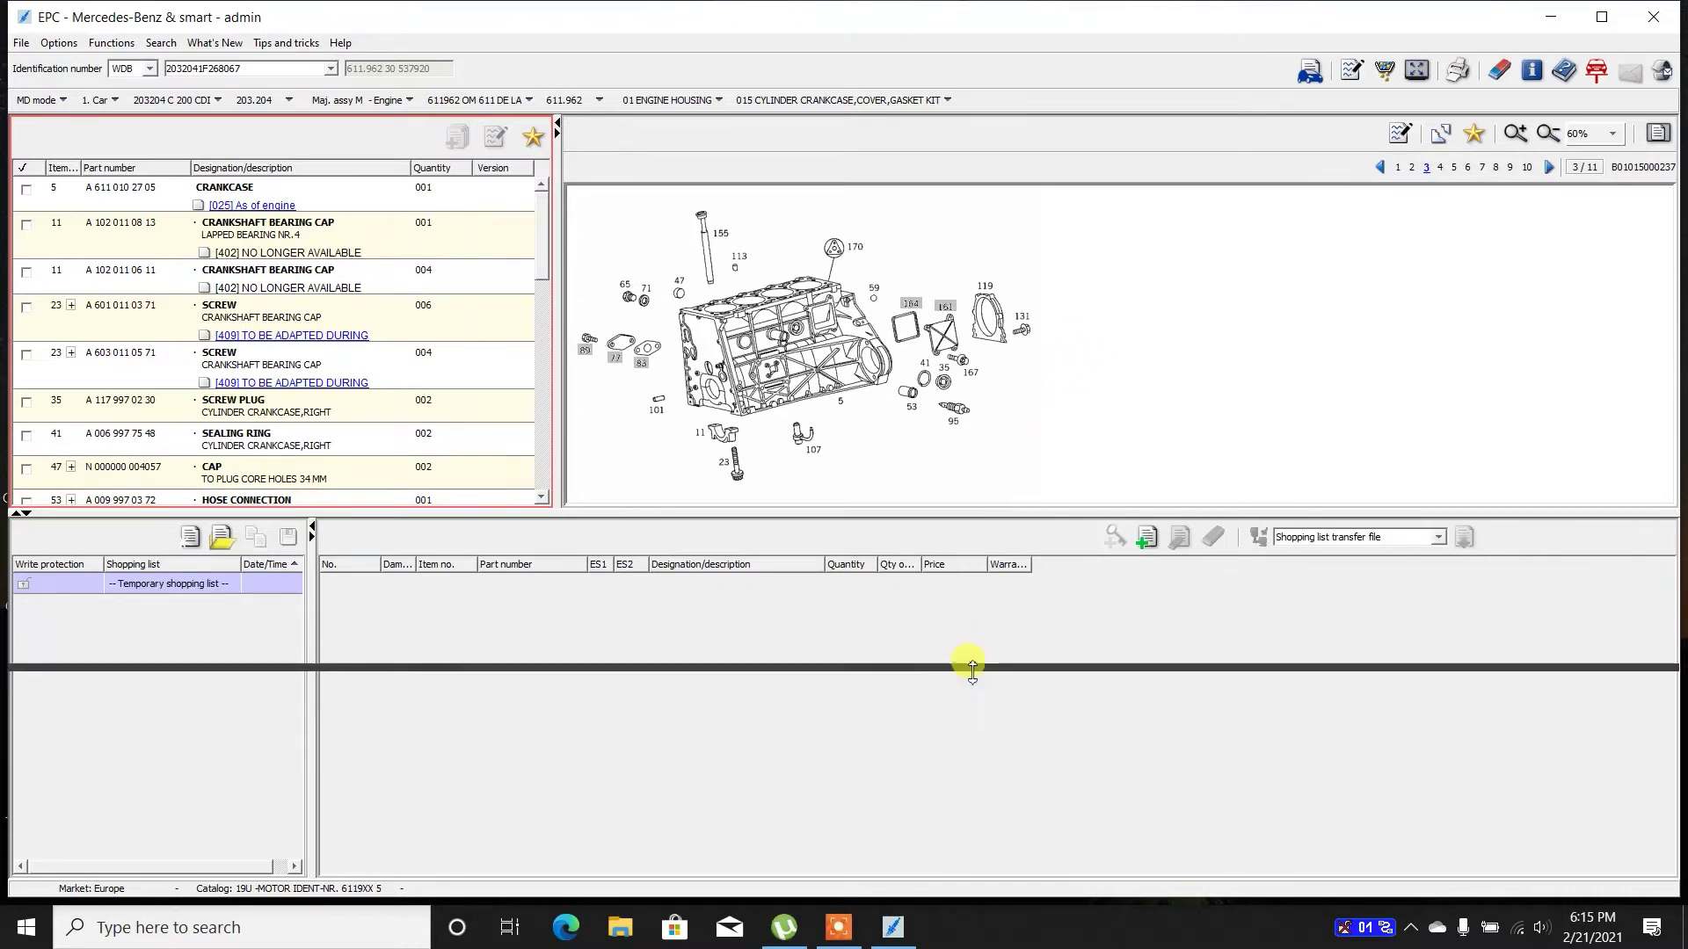
left_click(1515, 133)
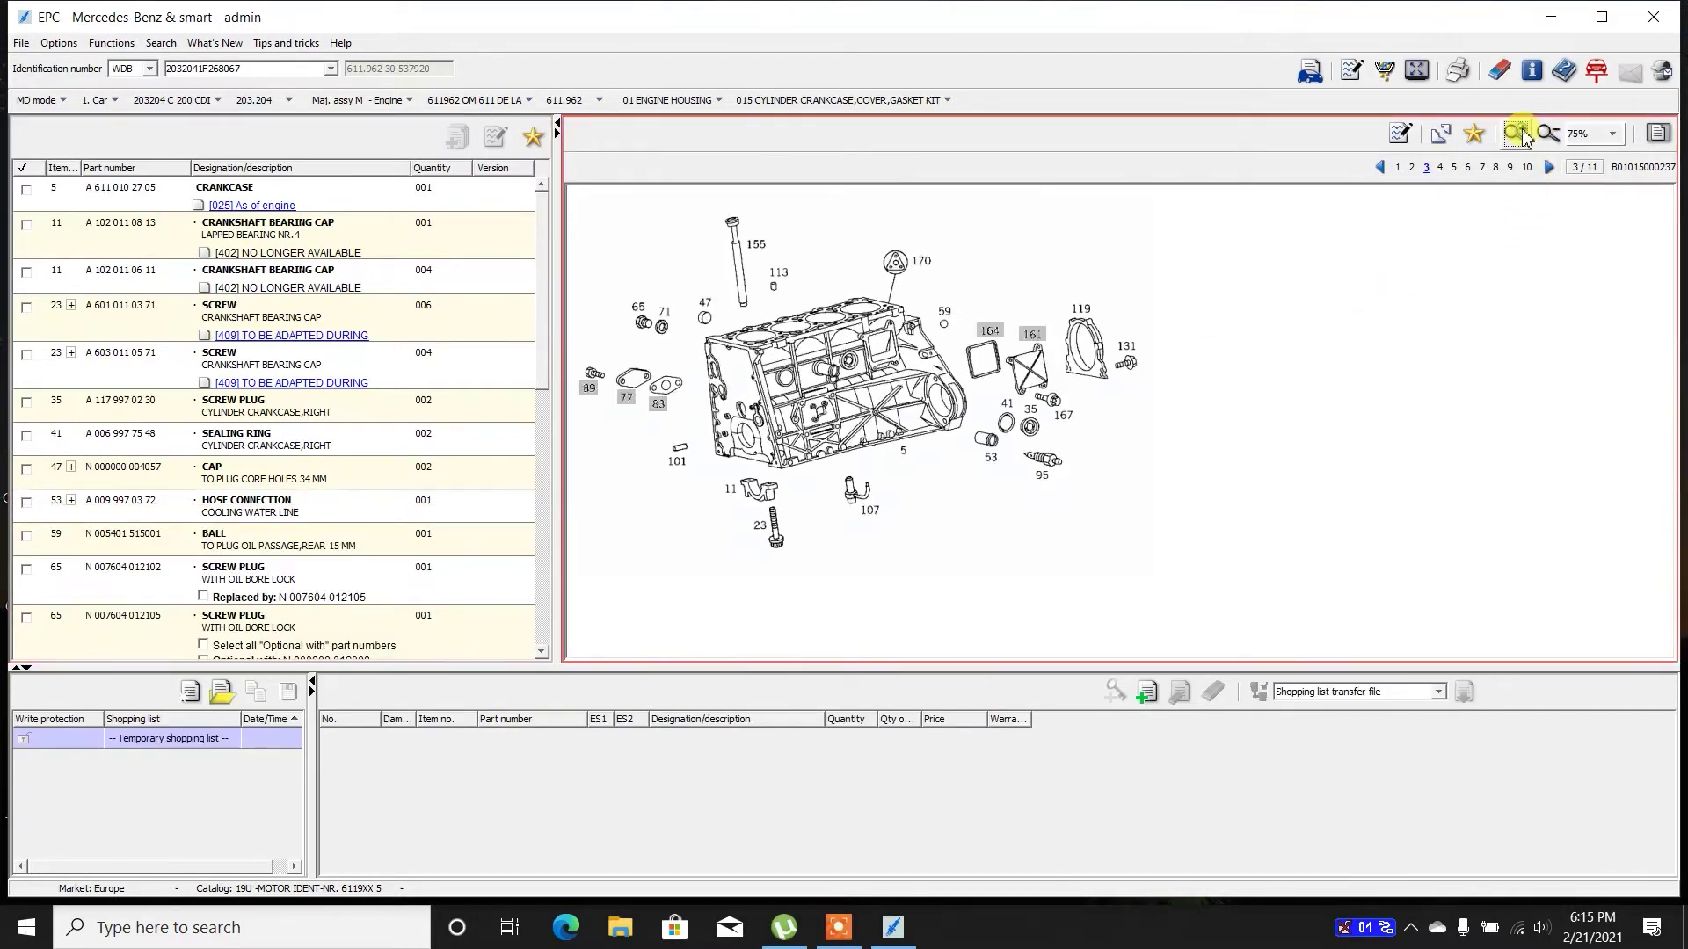
left_click(1514, 133)
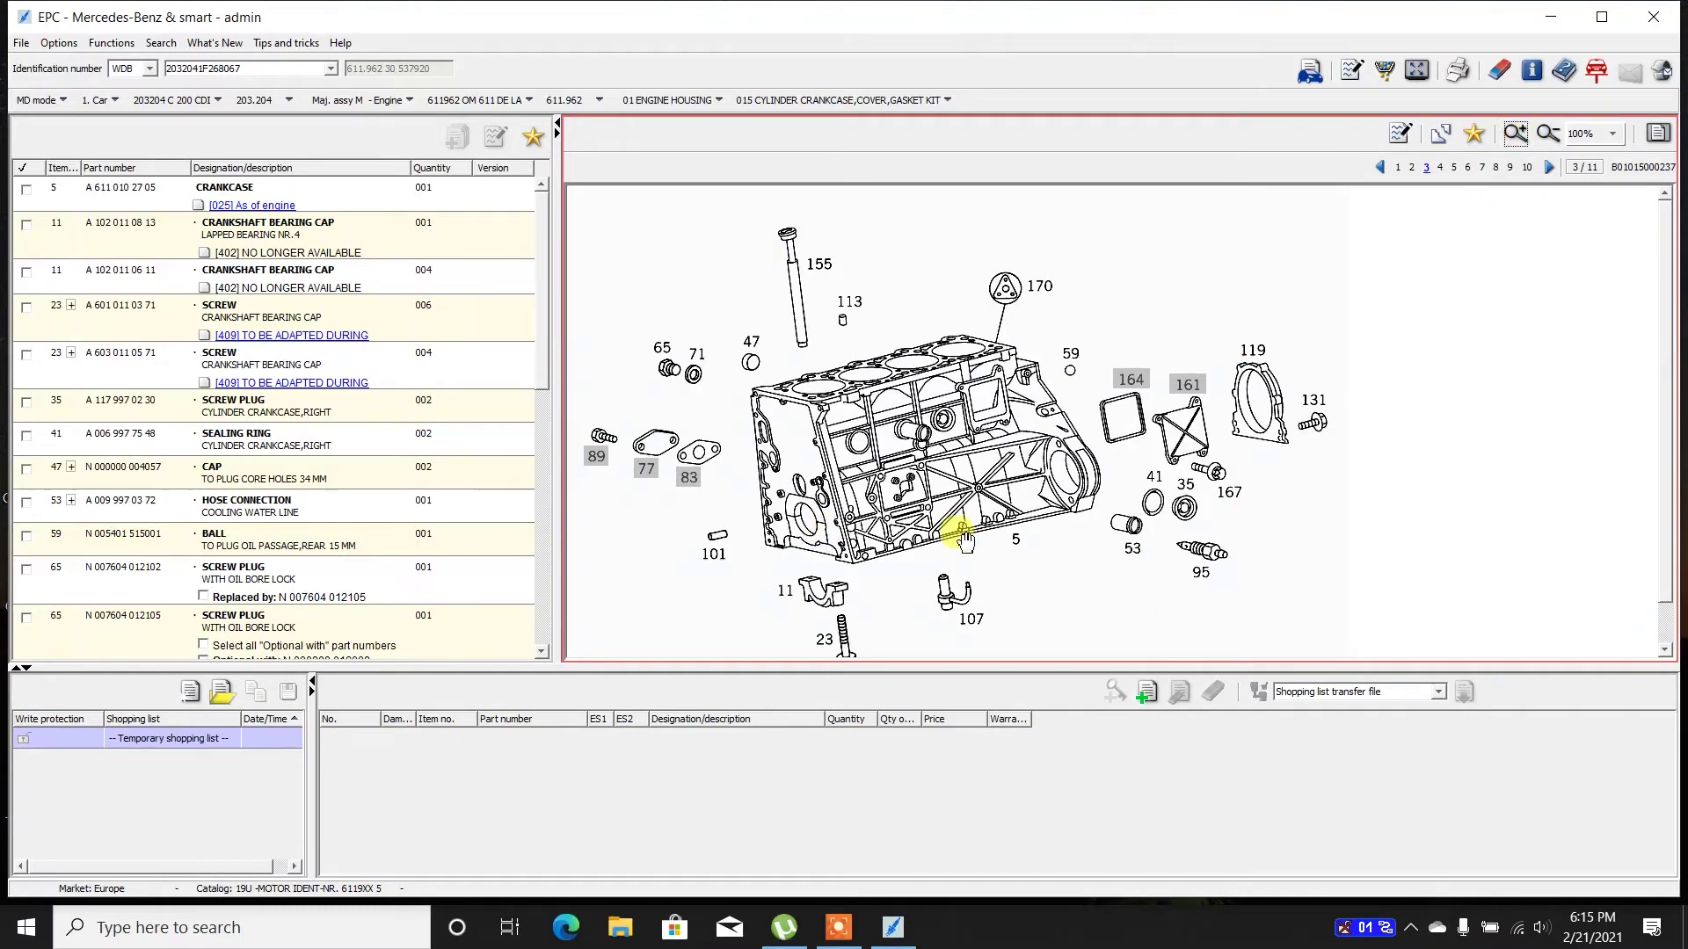
left_click(1547, 132)
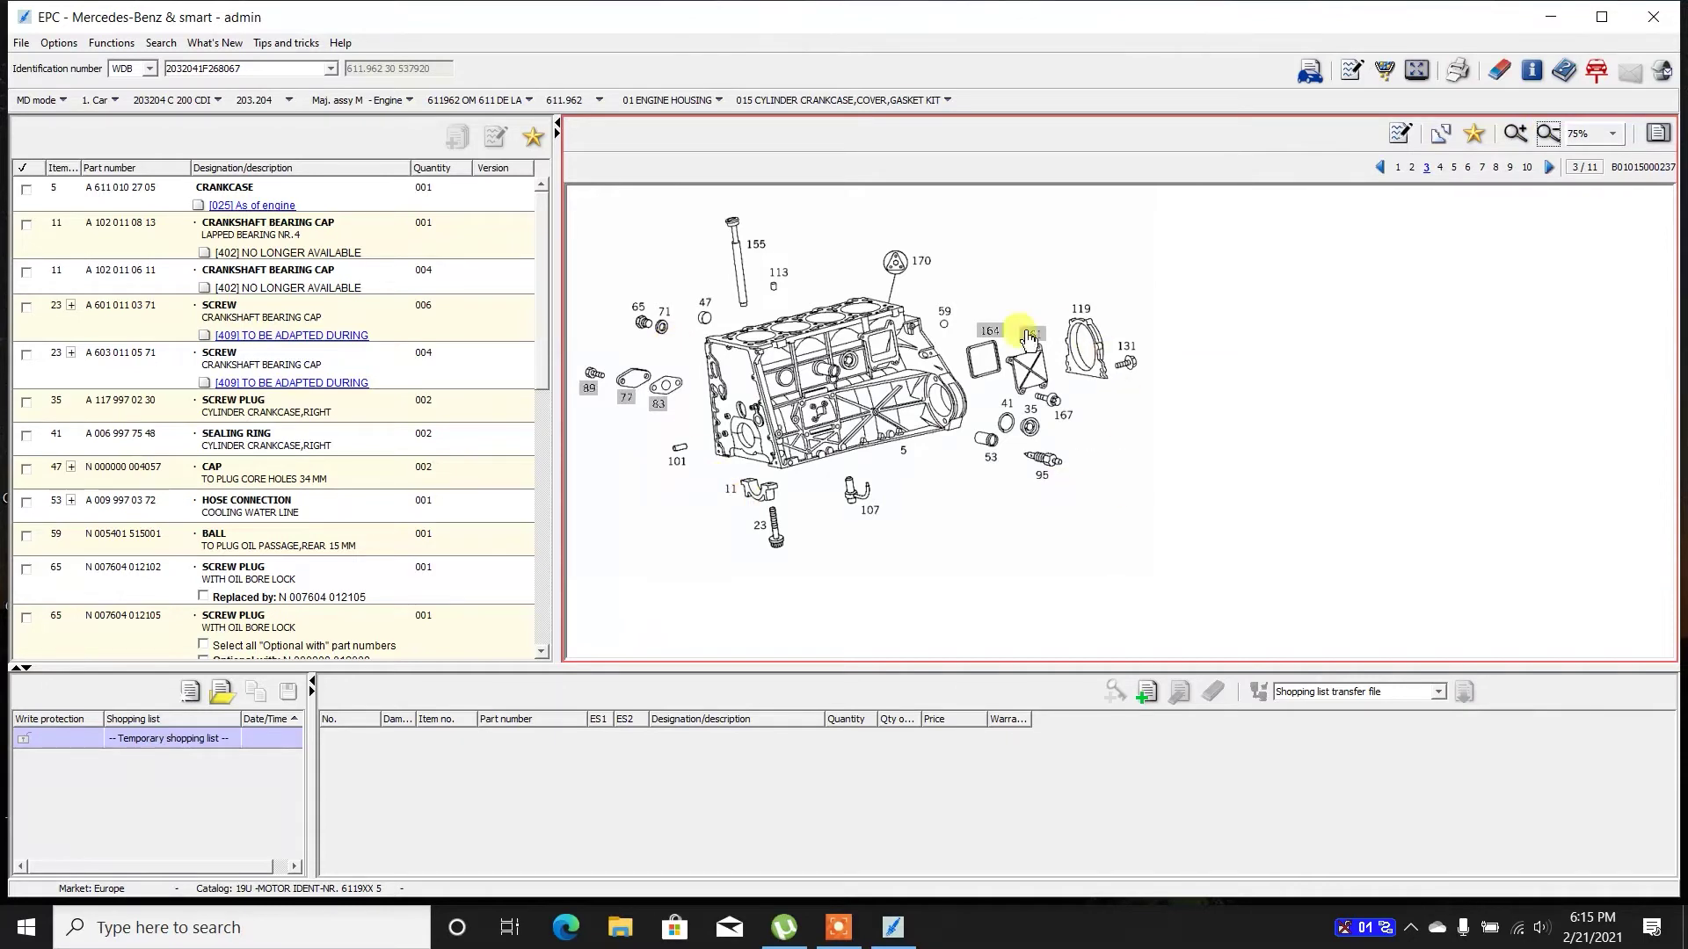
mouse_move(874, 670)
left_mouse_down()
mouse_move(876, 556)
mouse_move(884, 584)
left_mouse_up()
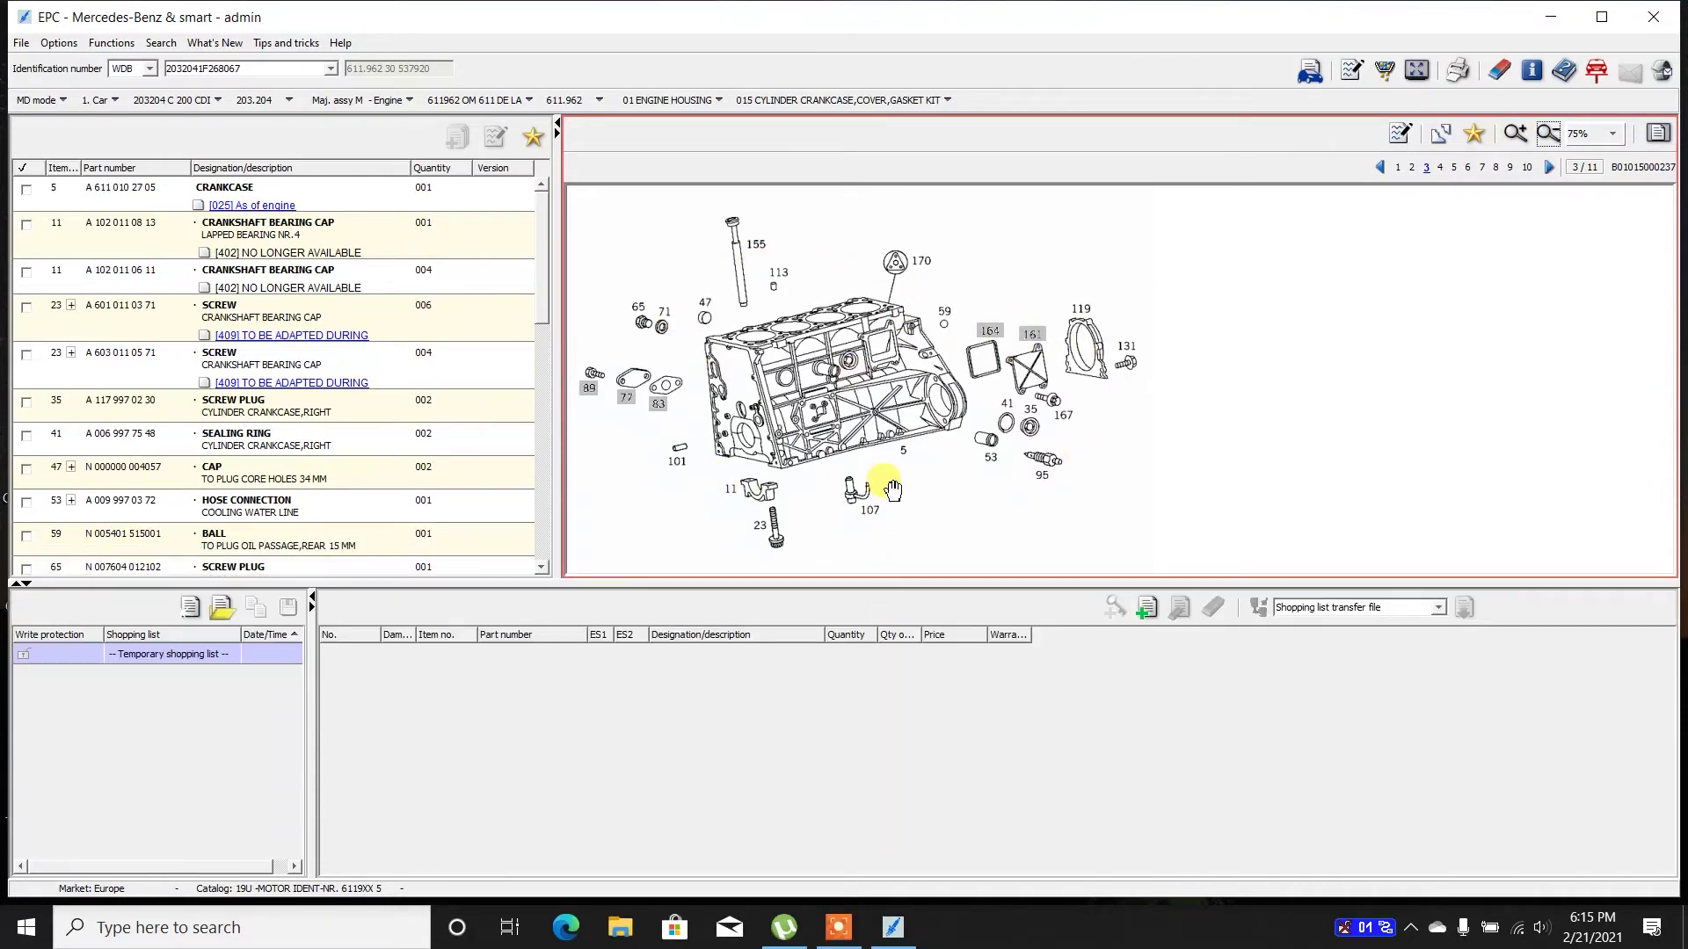
Look up the part entries for items 113, 161 and 164 on the crankcase drawing, clearing each item filter.
left_click(781, 283)
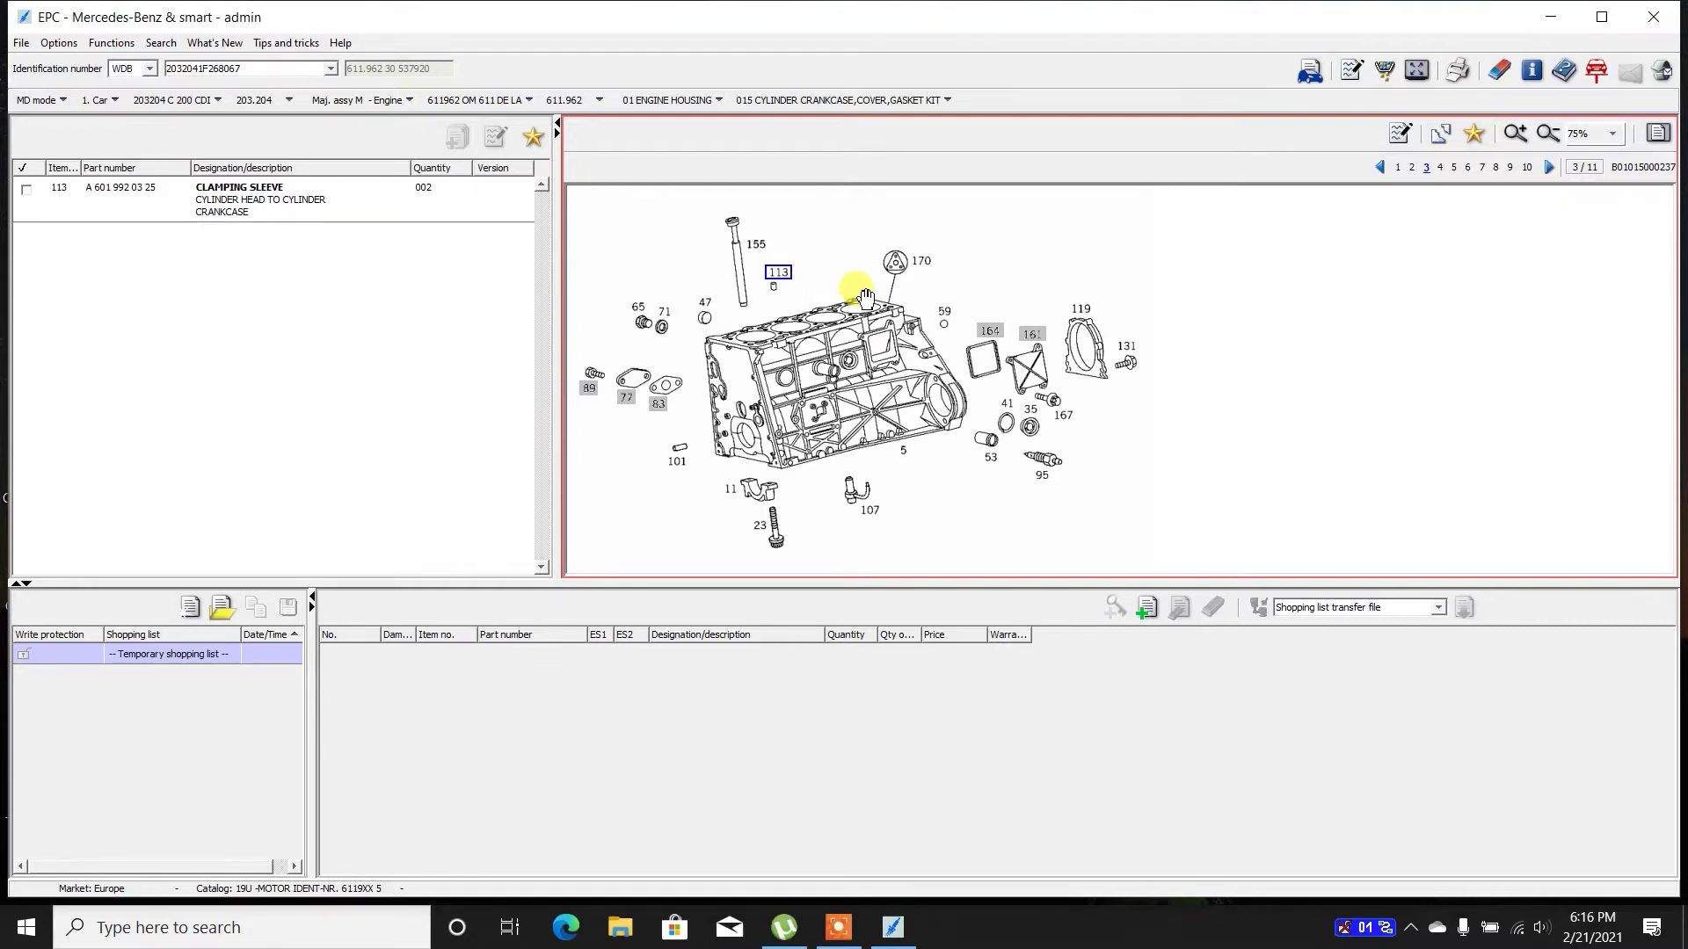
left_click(785, 282)
left_click(775, 293)
left_click(774, 293)
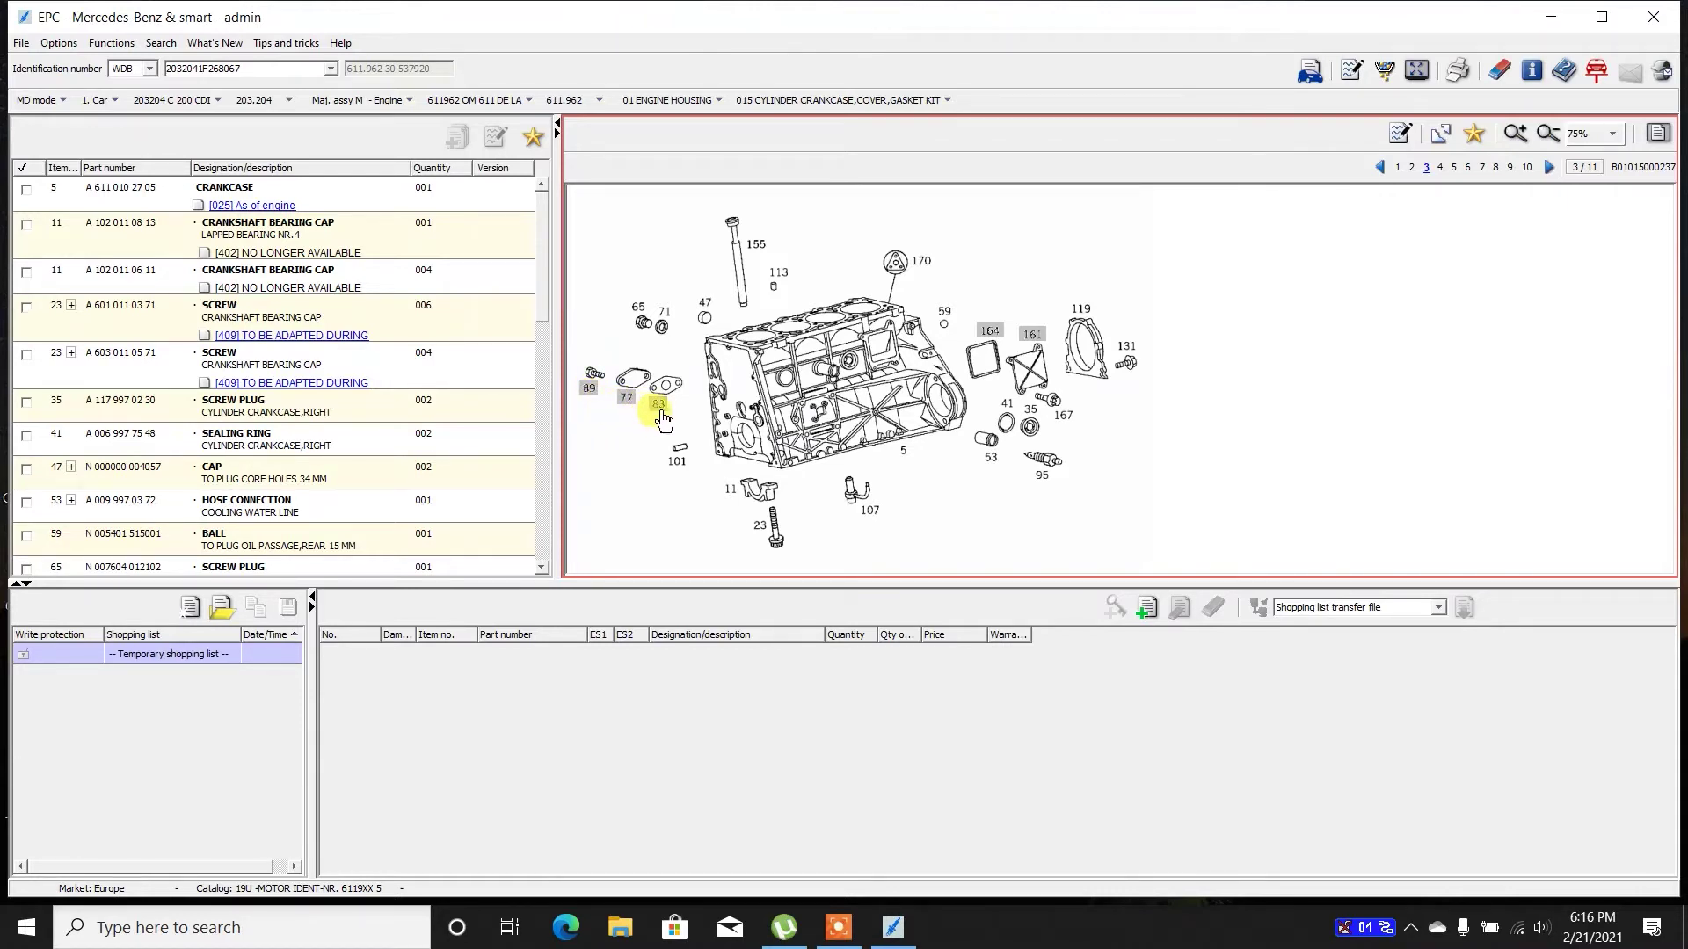
left_click(1043, 347)
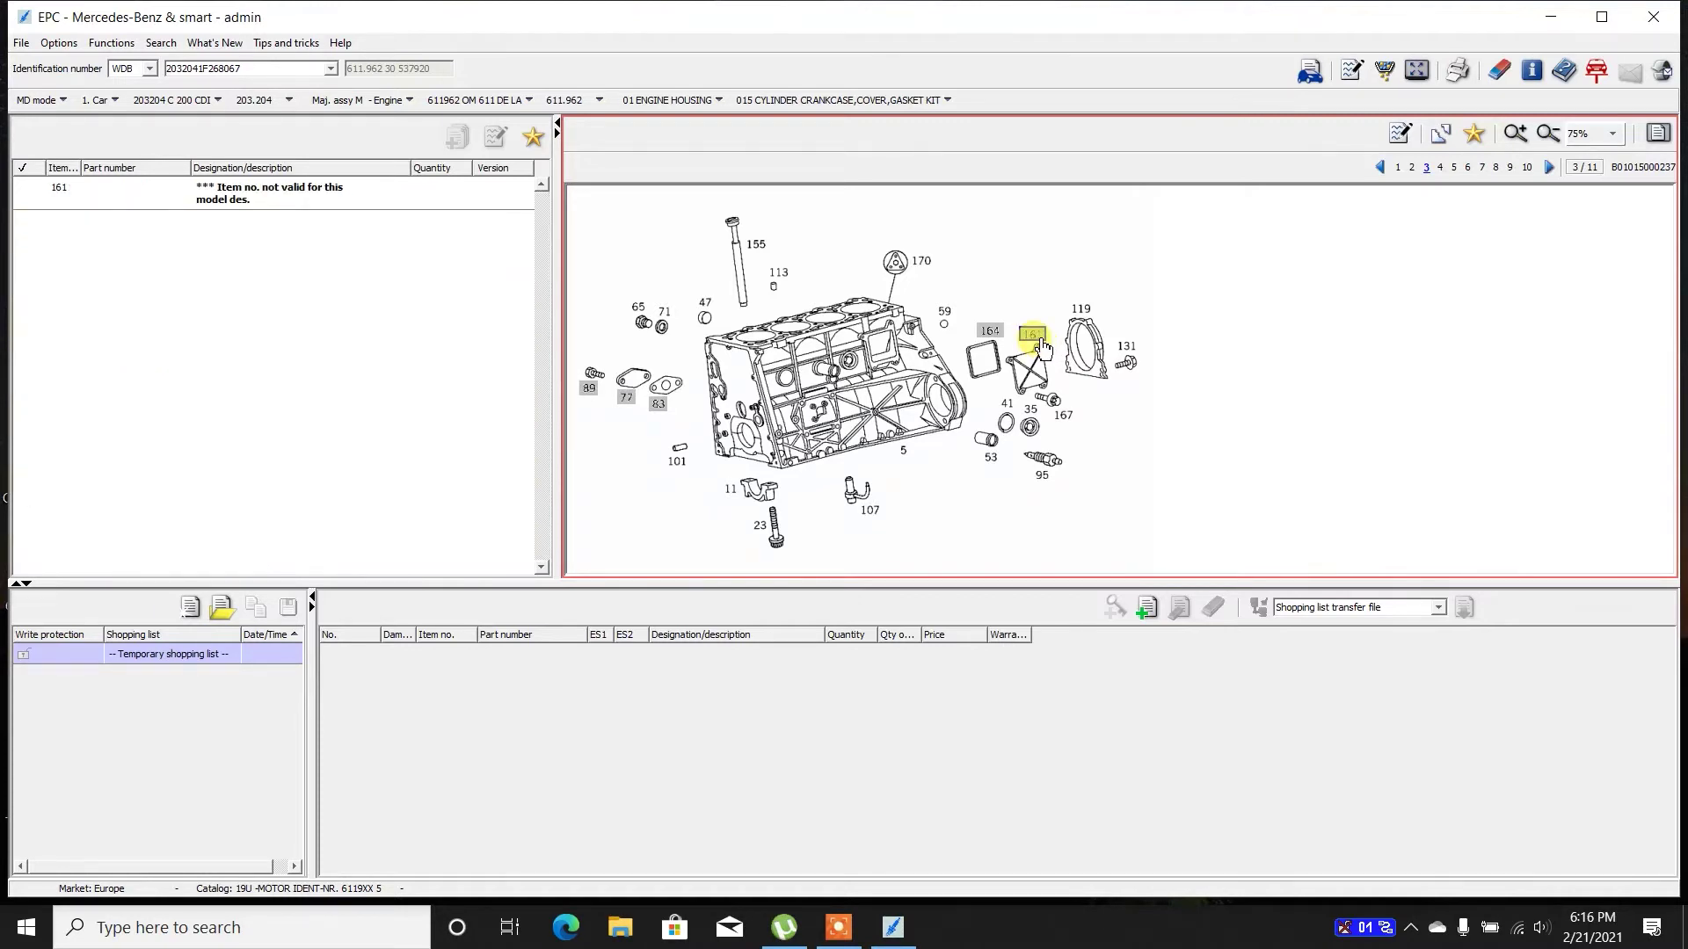
left_click(1044, 348)
left_click(991, 339)
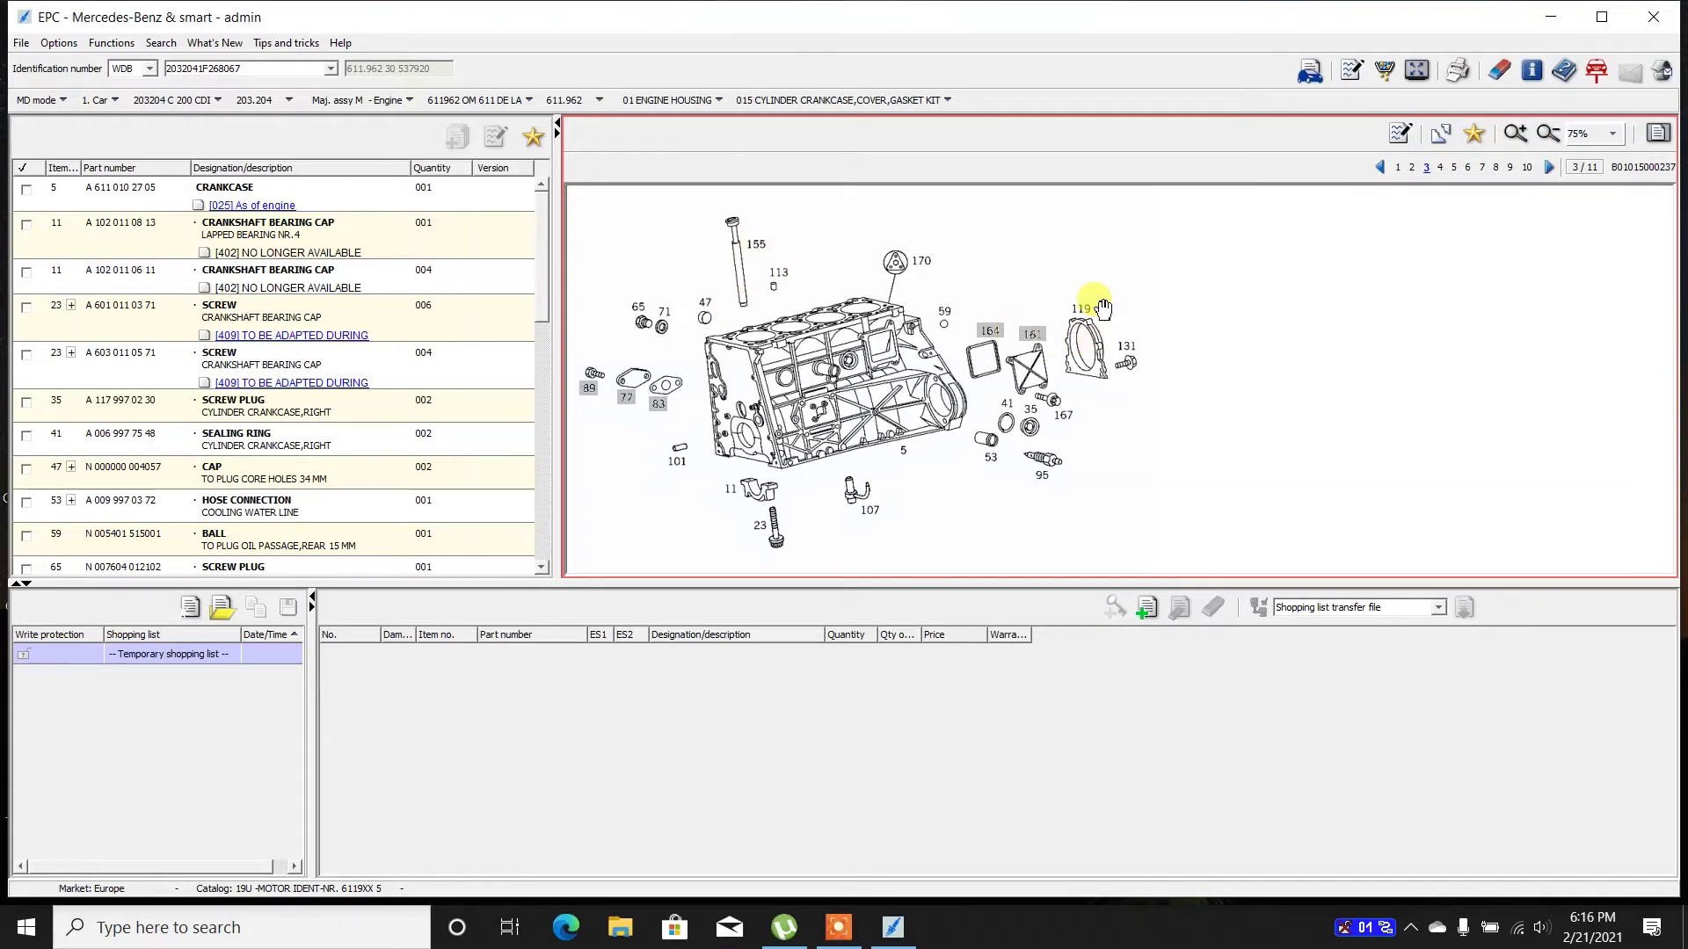
Go past the timing case to the 050 Oil Pan drawing and check the replaced part numbers for item 41.
left_click(1441, 167)
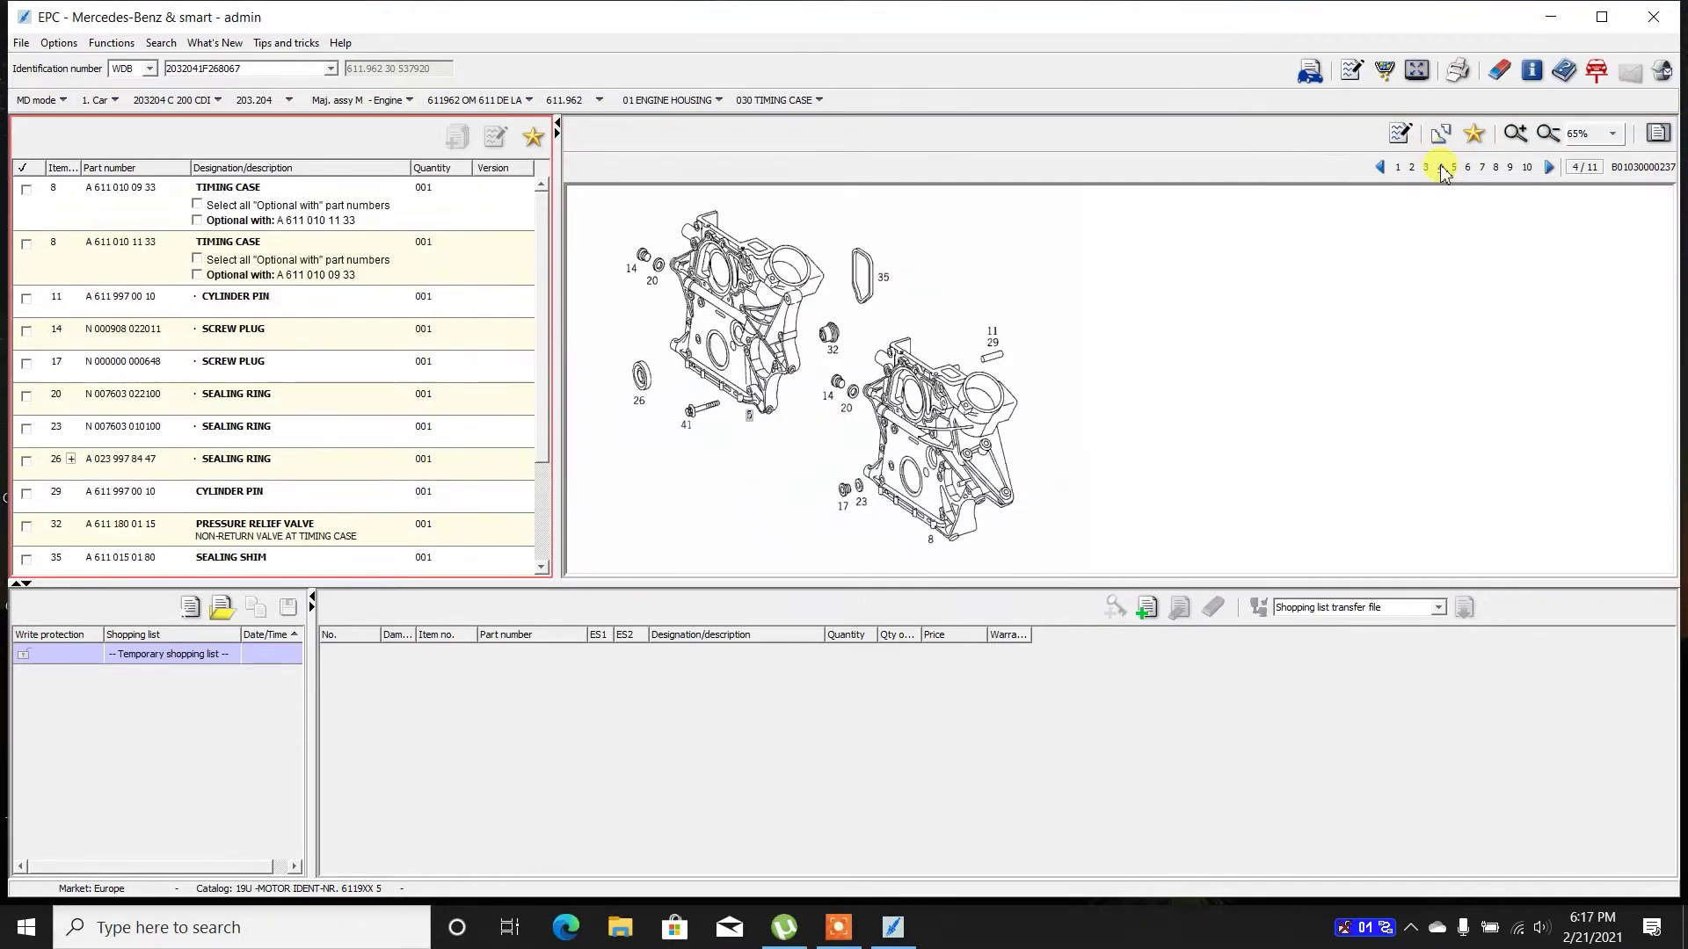
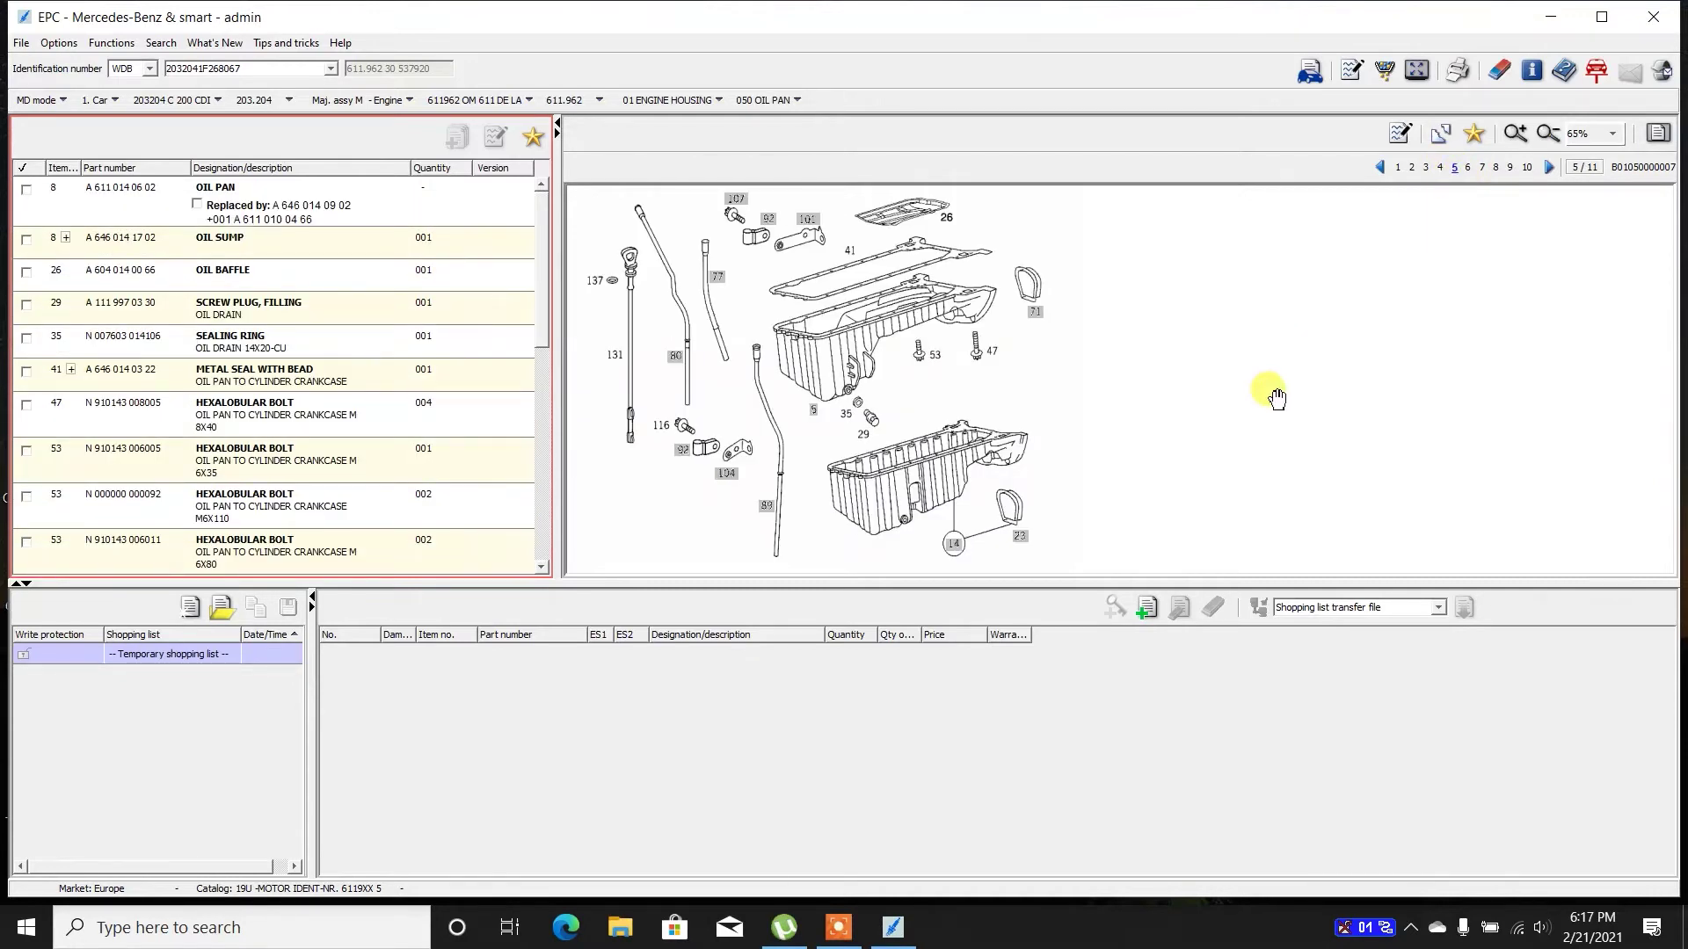
left_click(850, 253)
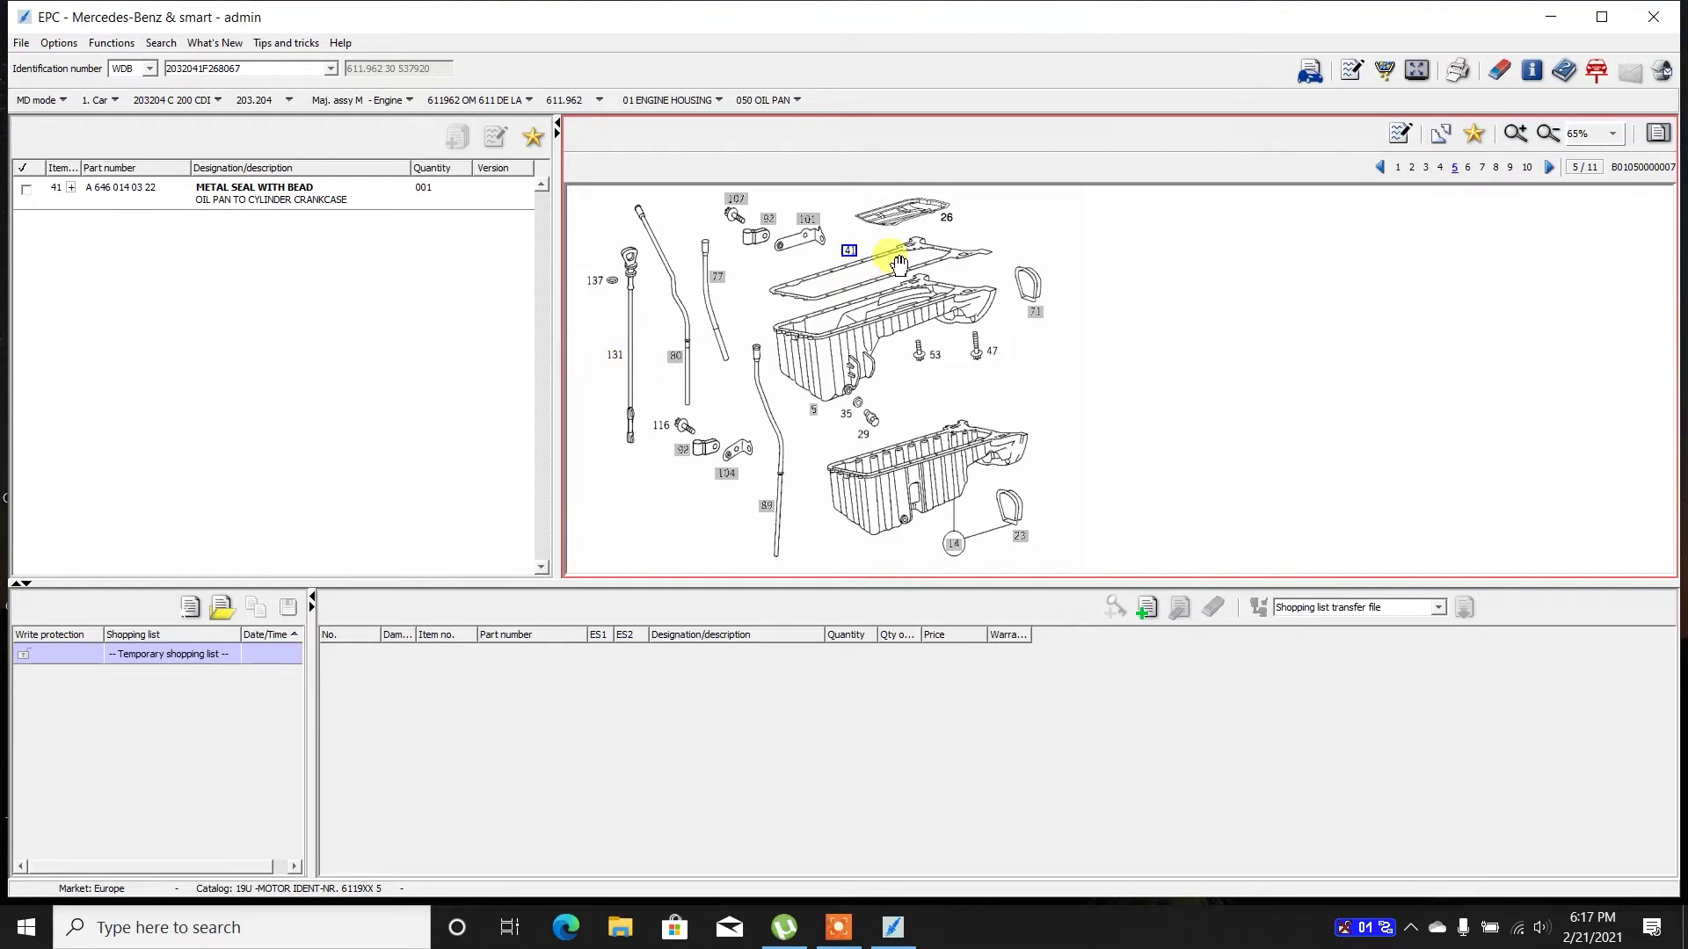
left_click(119, 192)
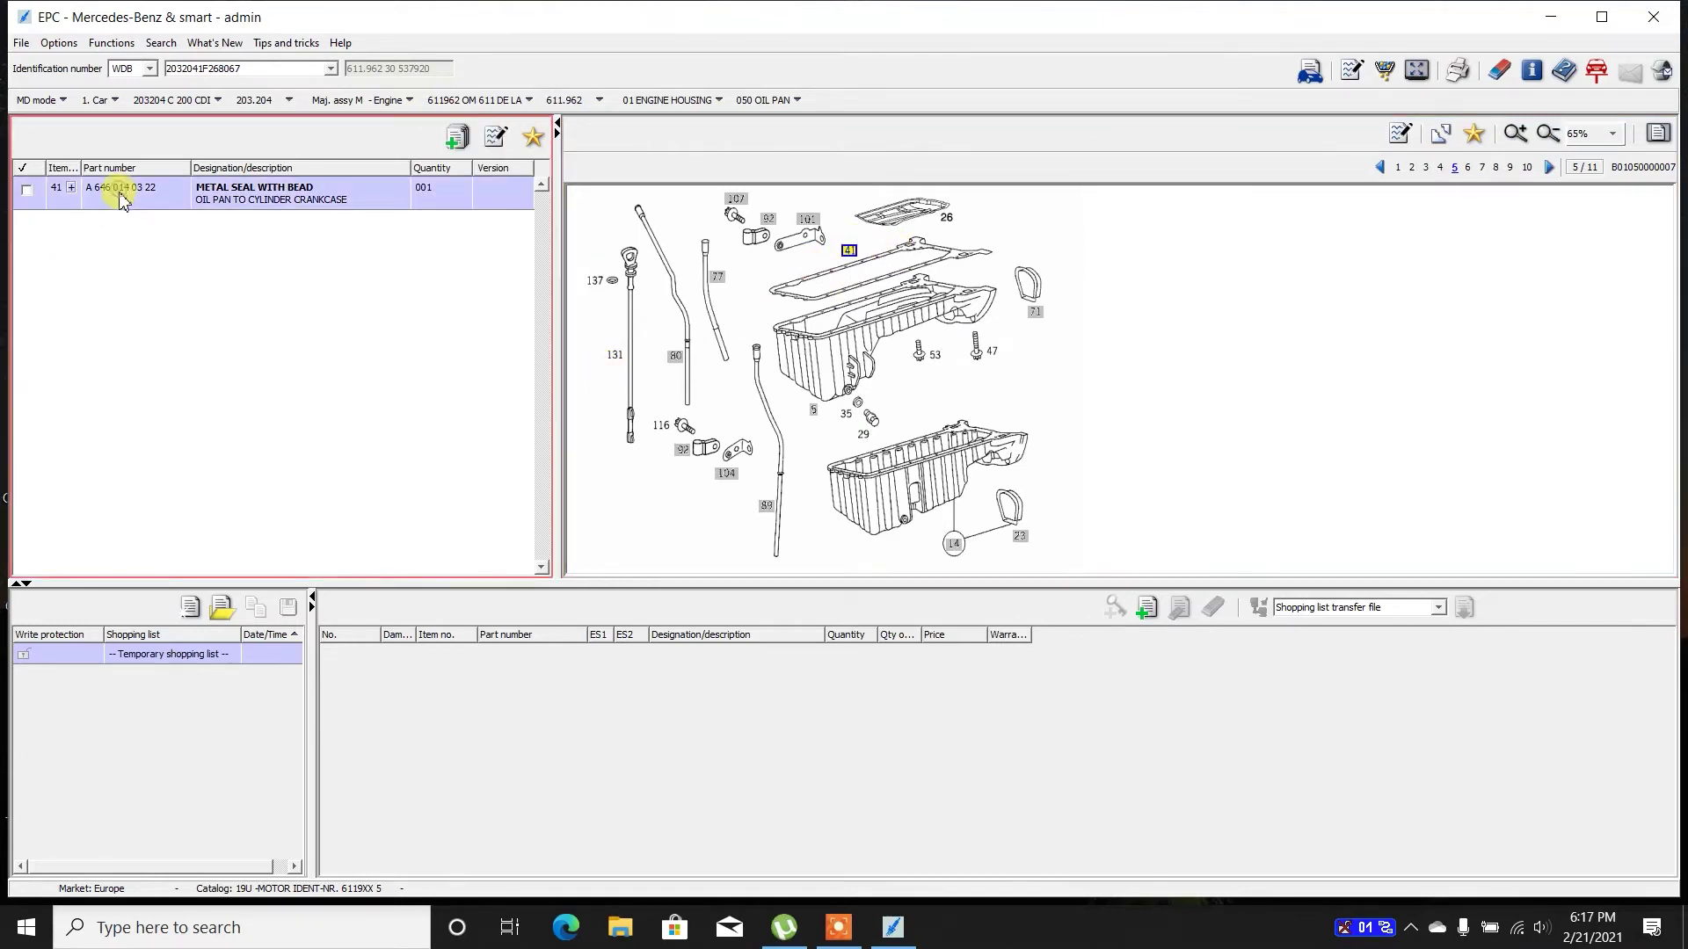
left_click(71, 187)
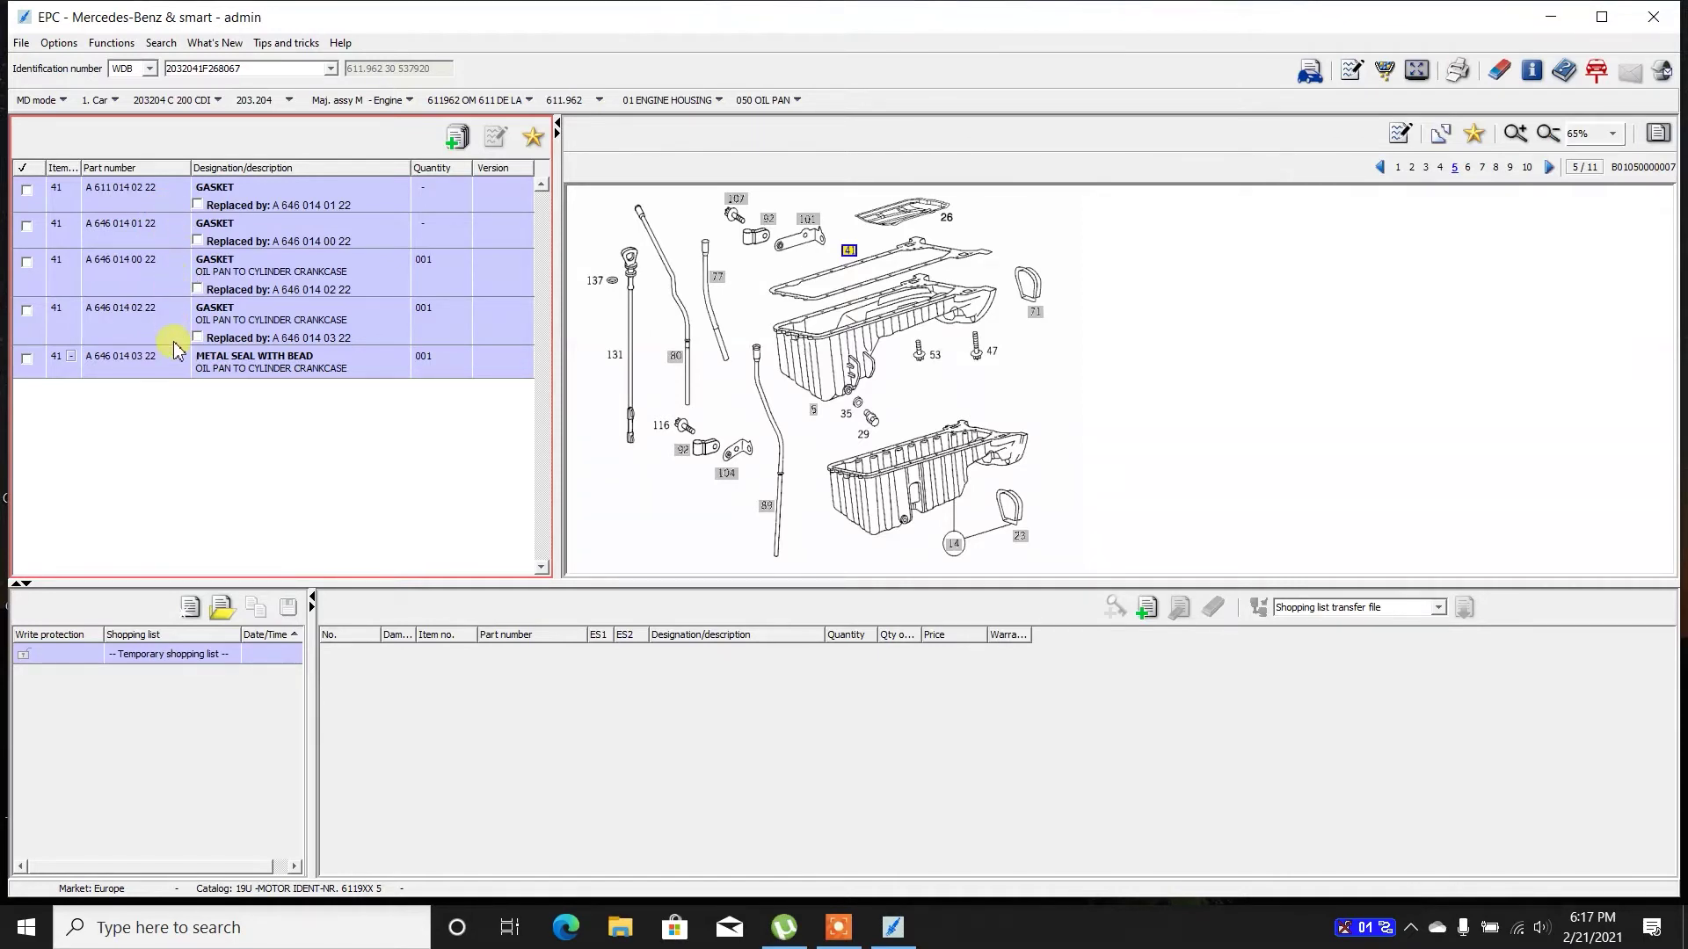
left_click(70, 357)
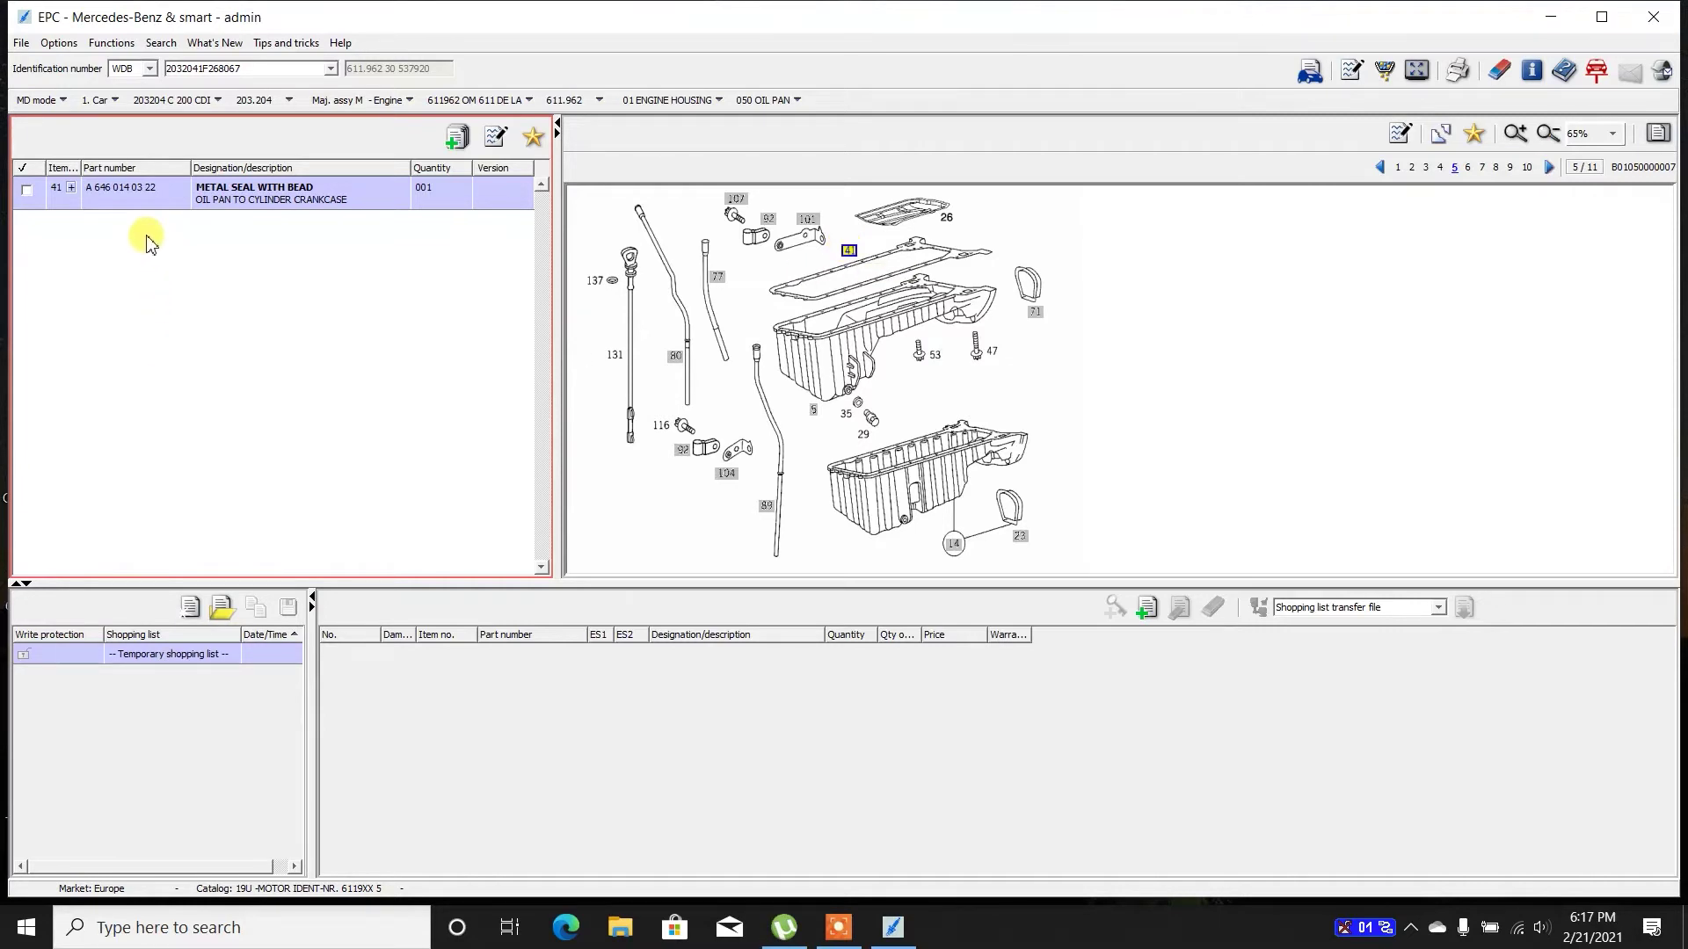
left_click(846, 255)
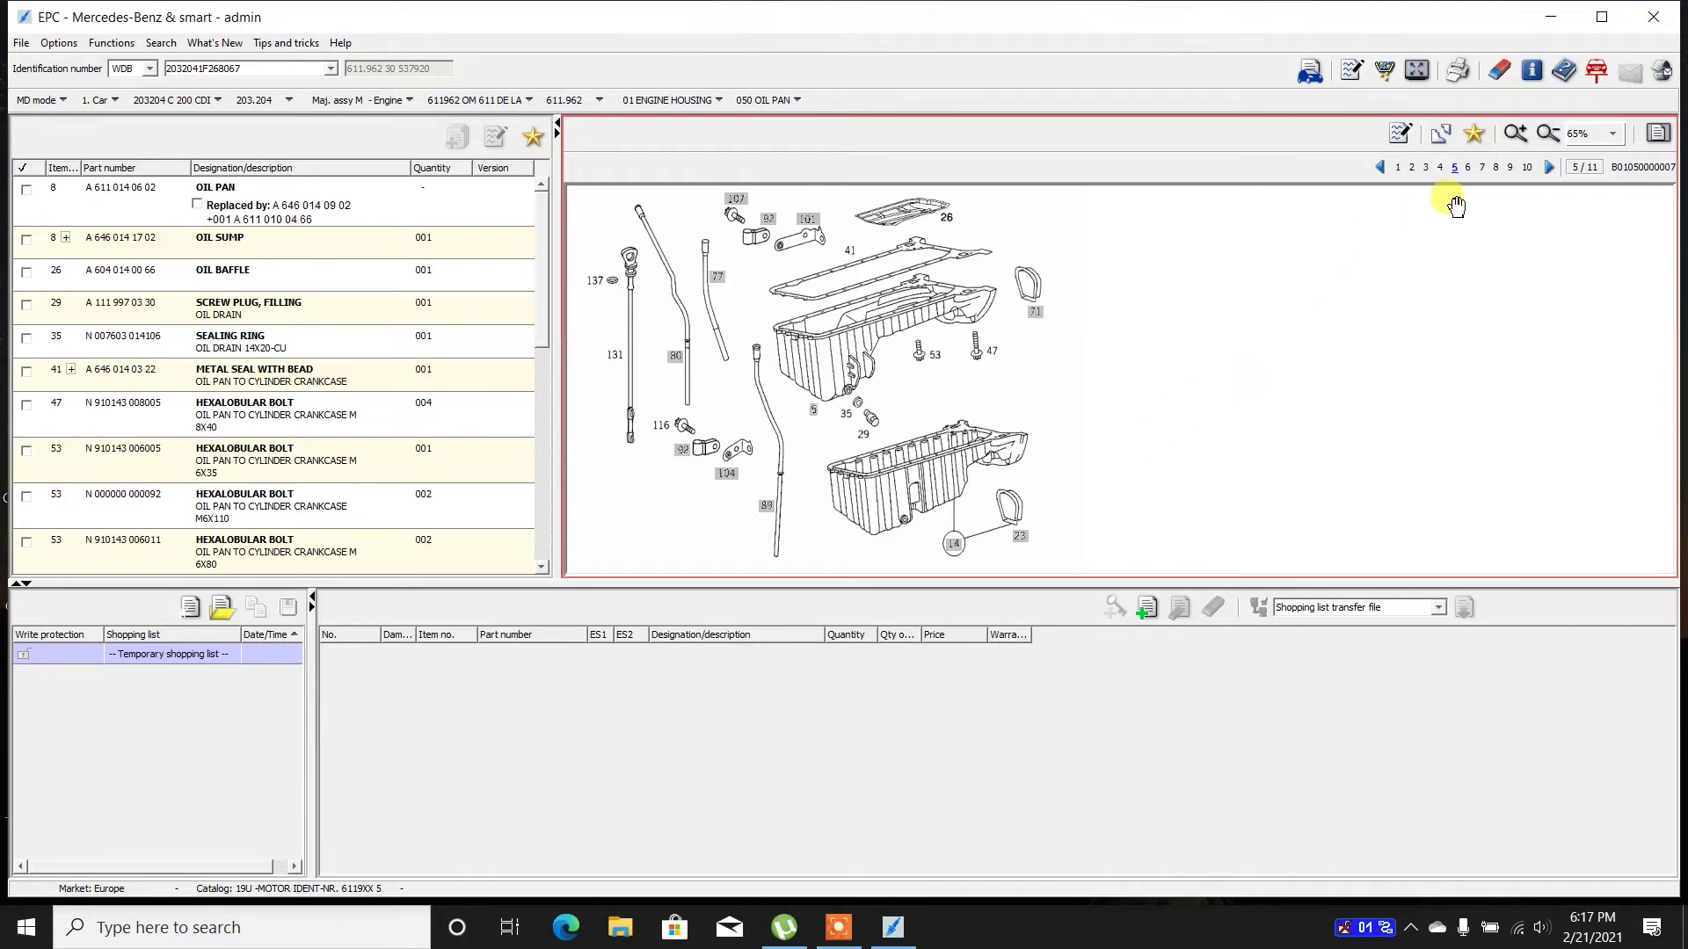
View the sixth Engine Housing drawing of the oil pan, followed by the 075 Cylinder Head Cover drawing.
left_click(1470, 168)
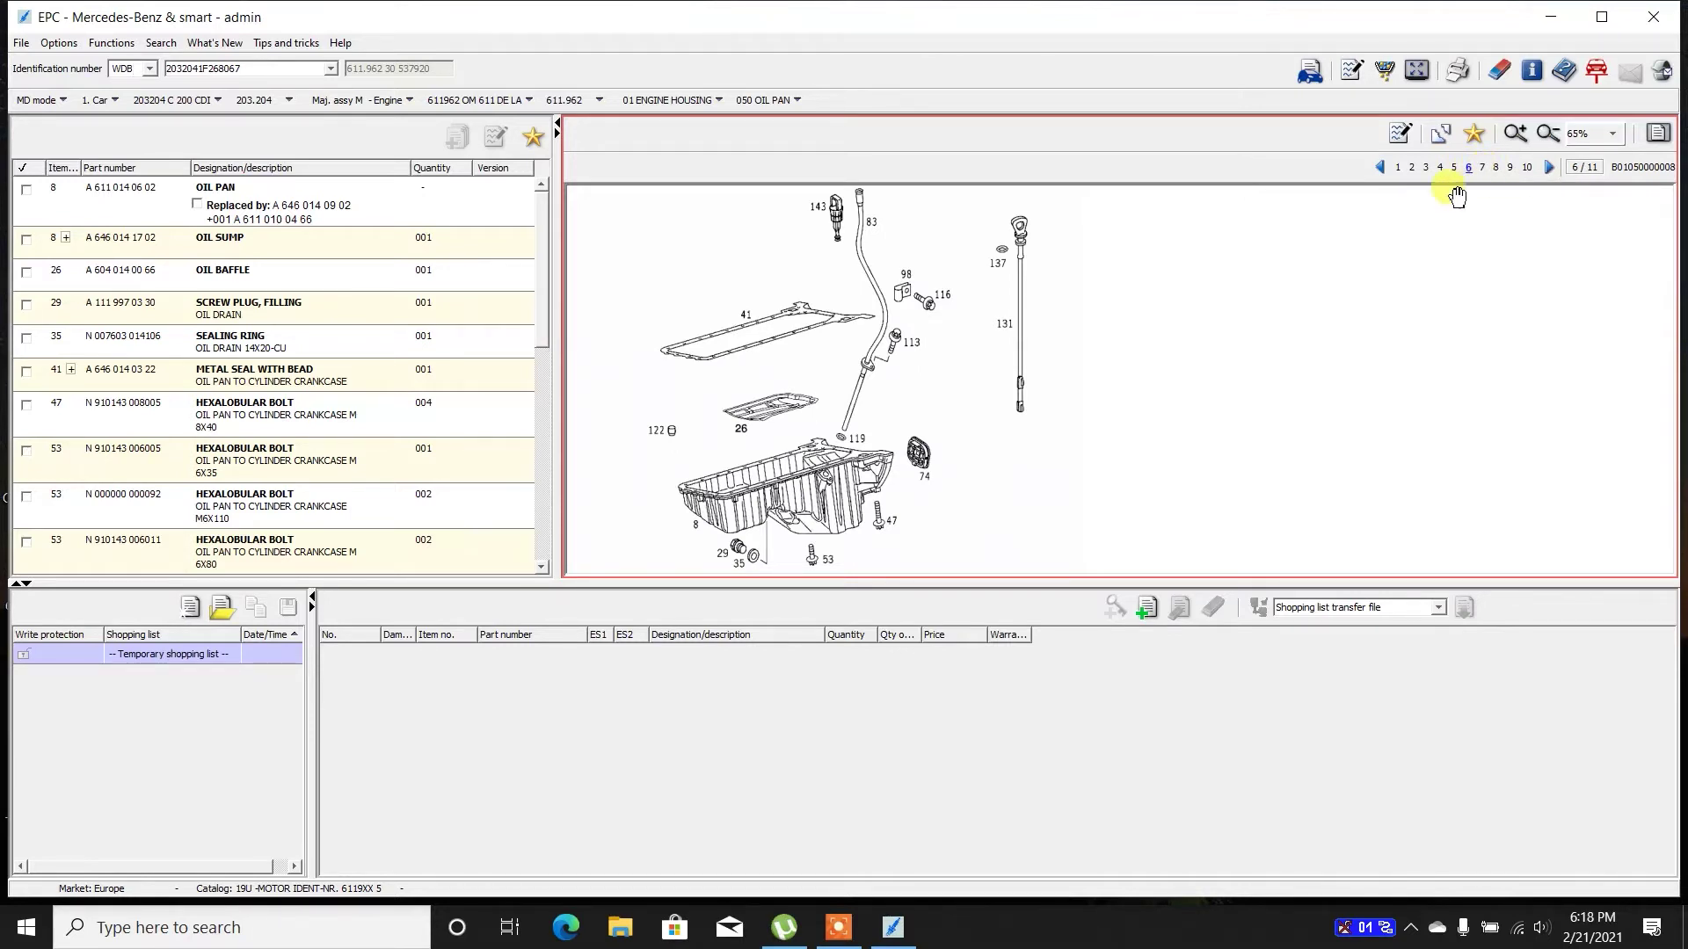
left_click(773, 100)
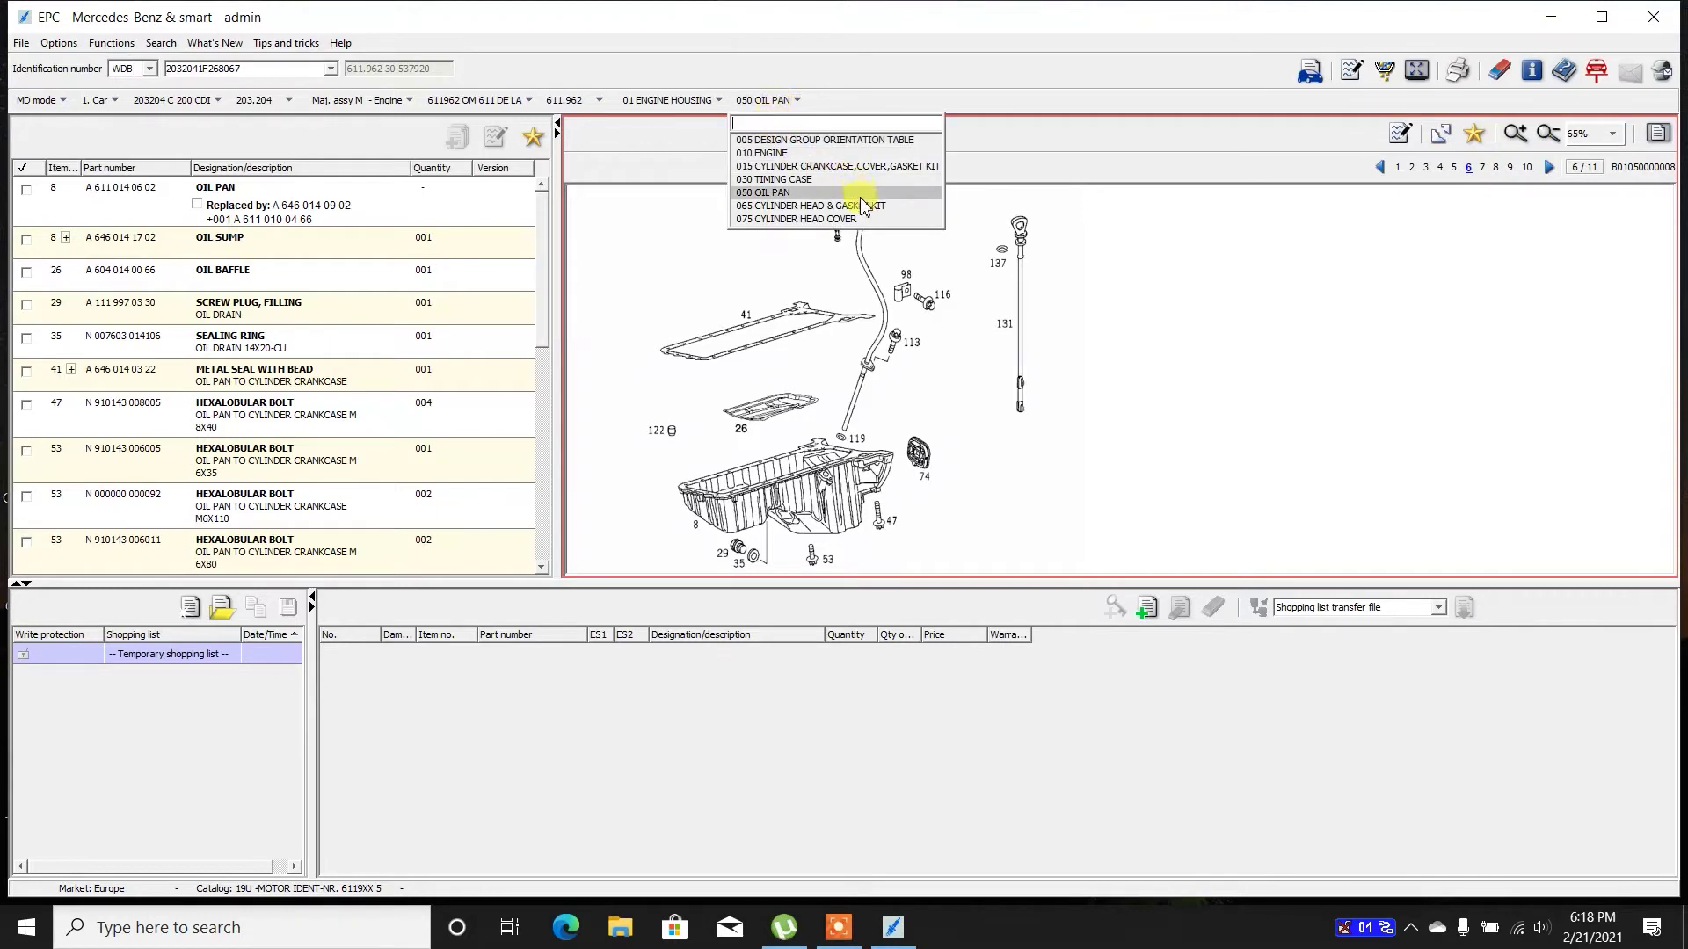
left_click(896, 231)
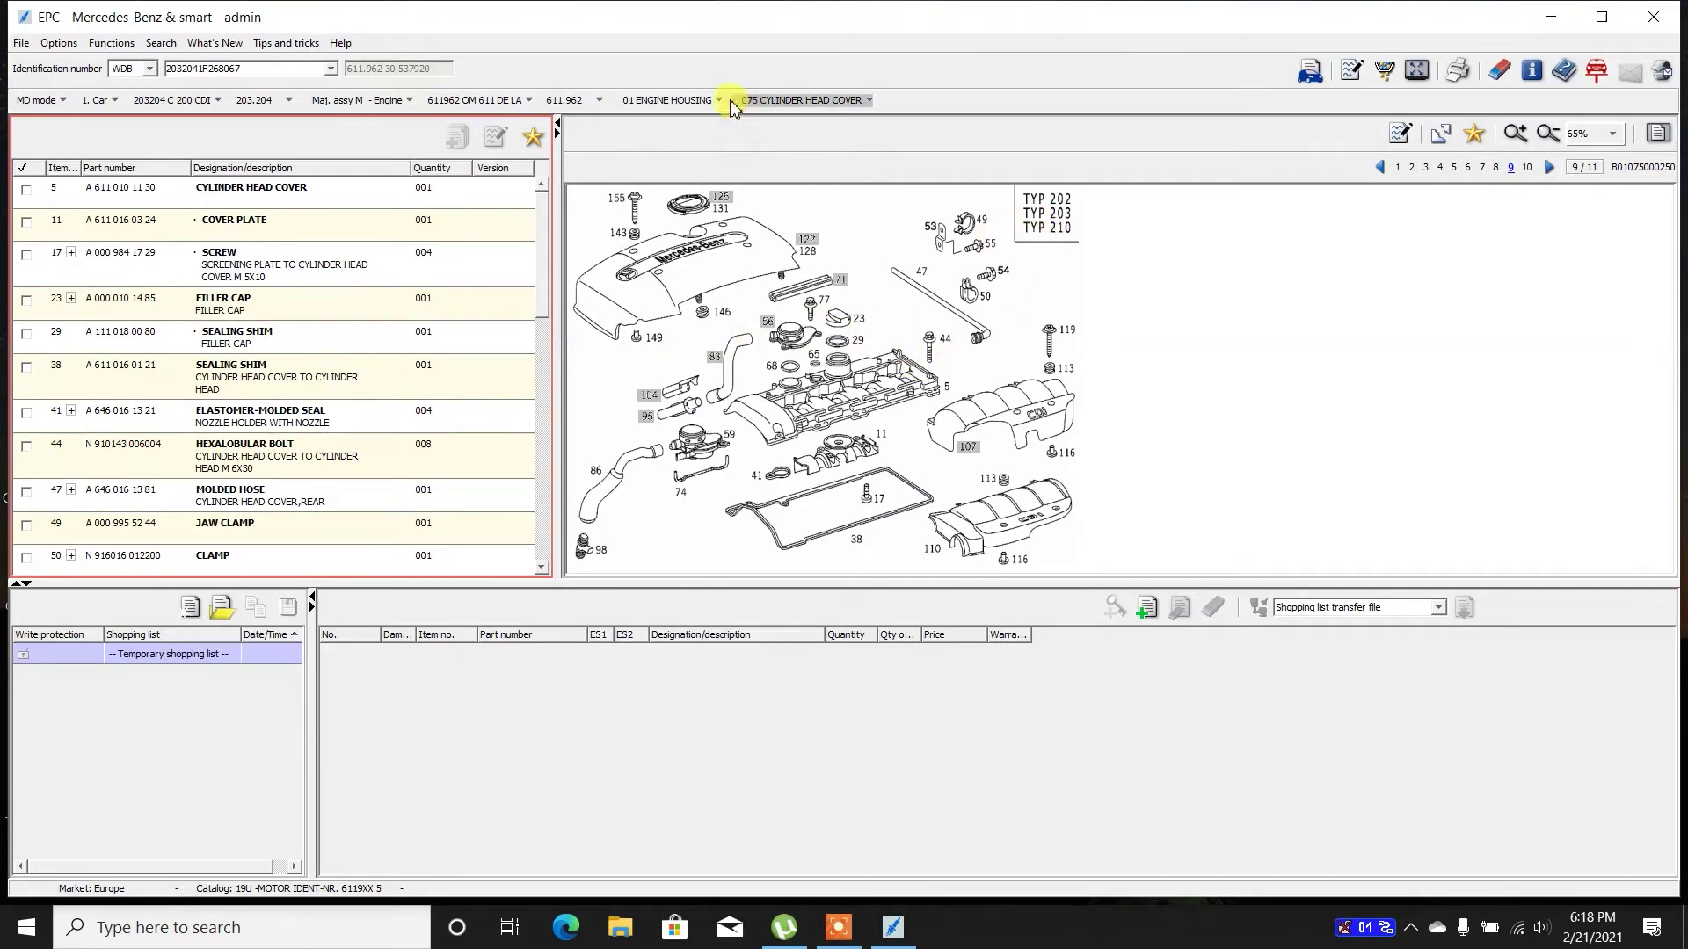
Show the 015 Camshaft and Chain Drive drawing from the 05 Timing group.
left_click(666, 102)
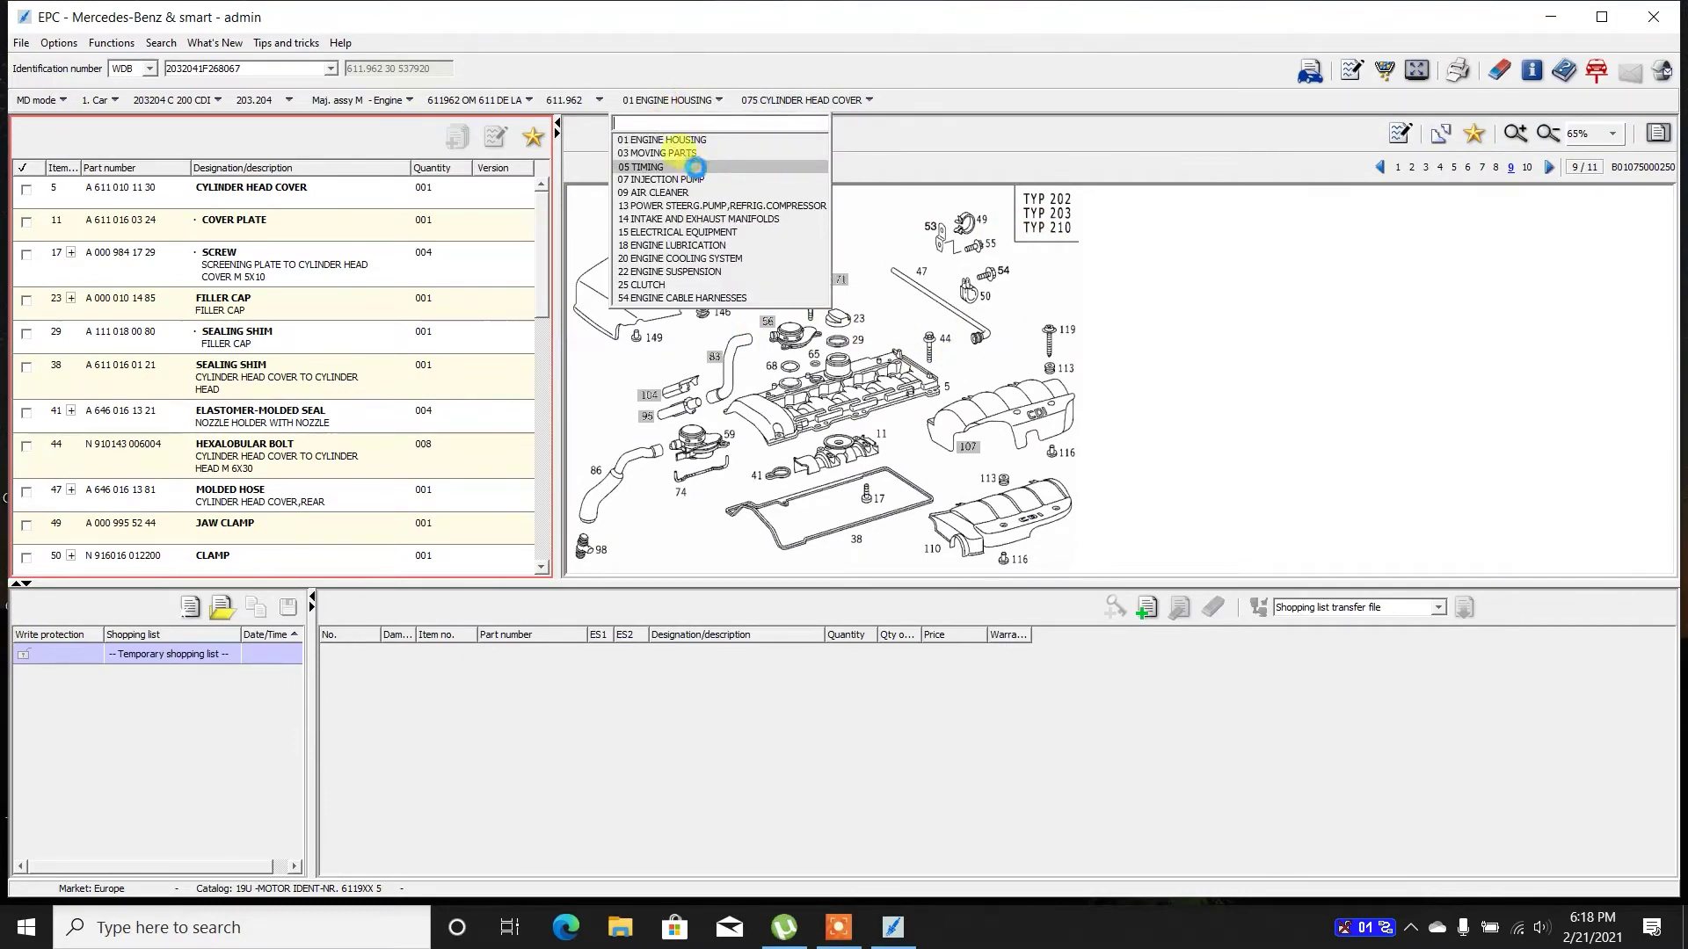
left_click(684, 166)
left_click(739, 140)
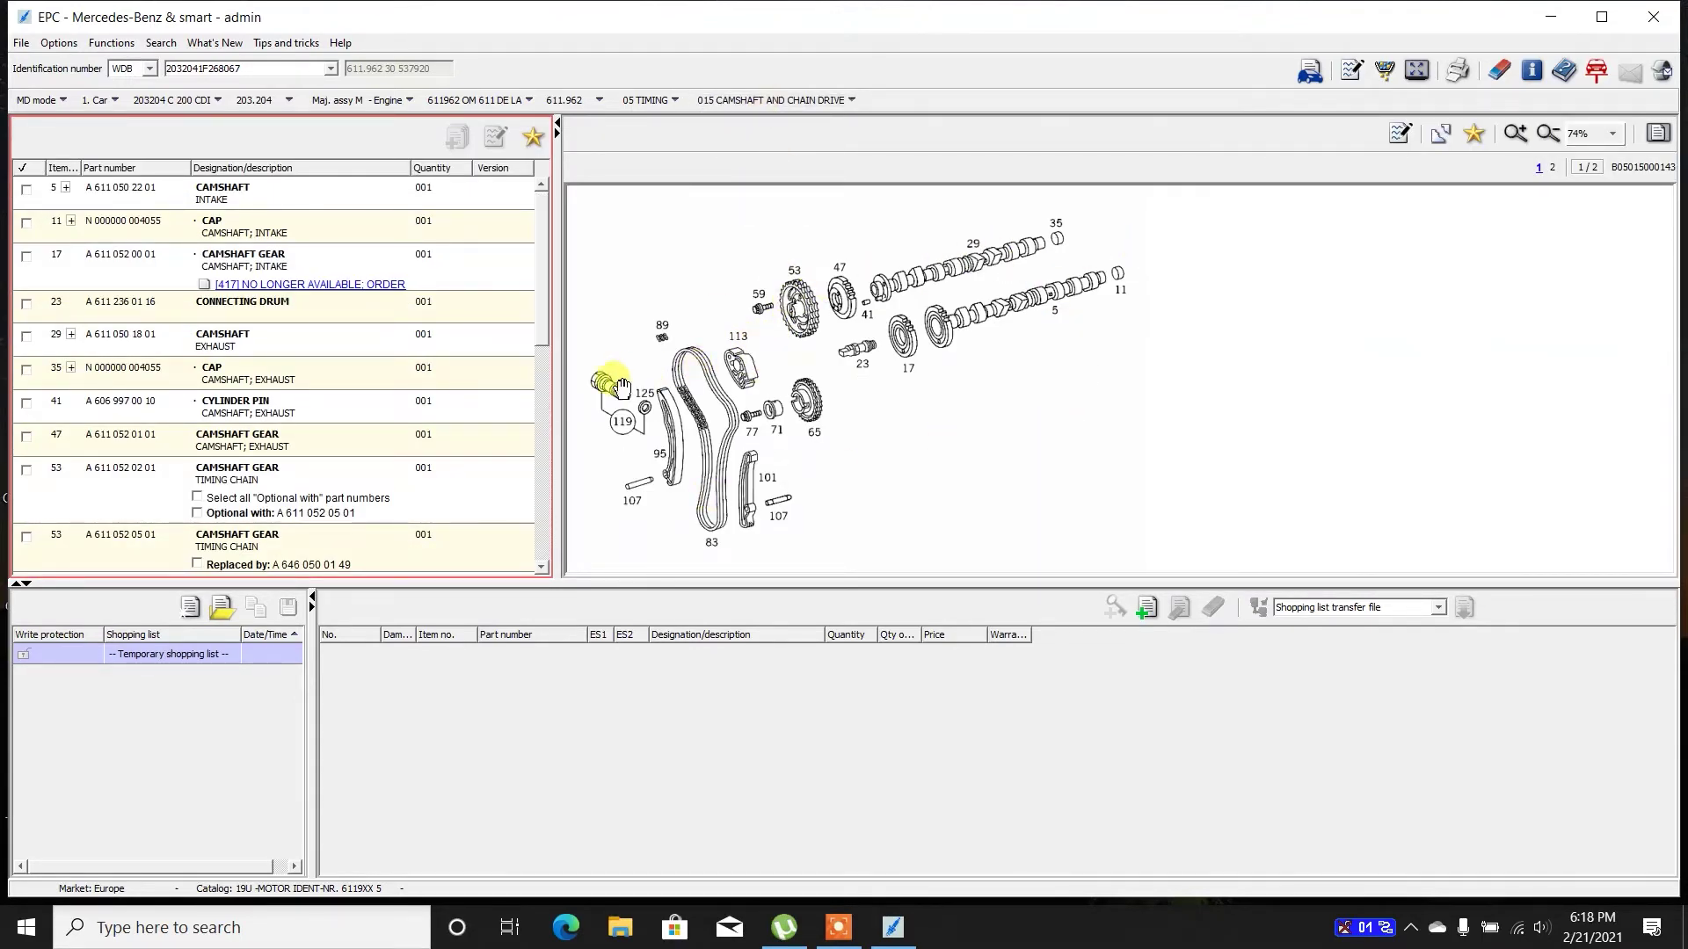
Look up the part entries for items 119 and 125 on the chain drive drawing, and clear the item filter.
left_click(622, 425)
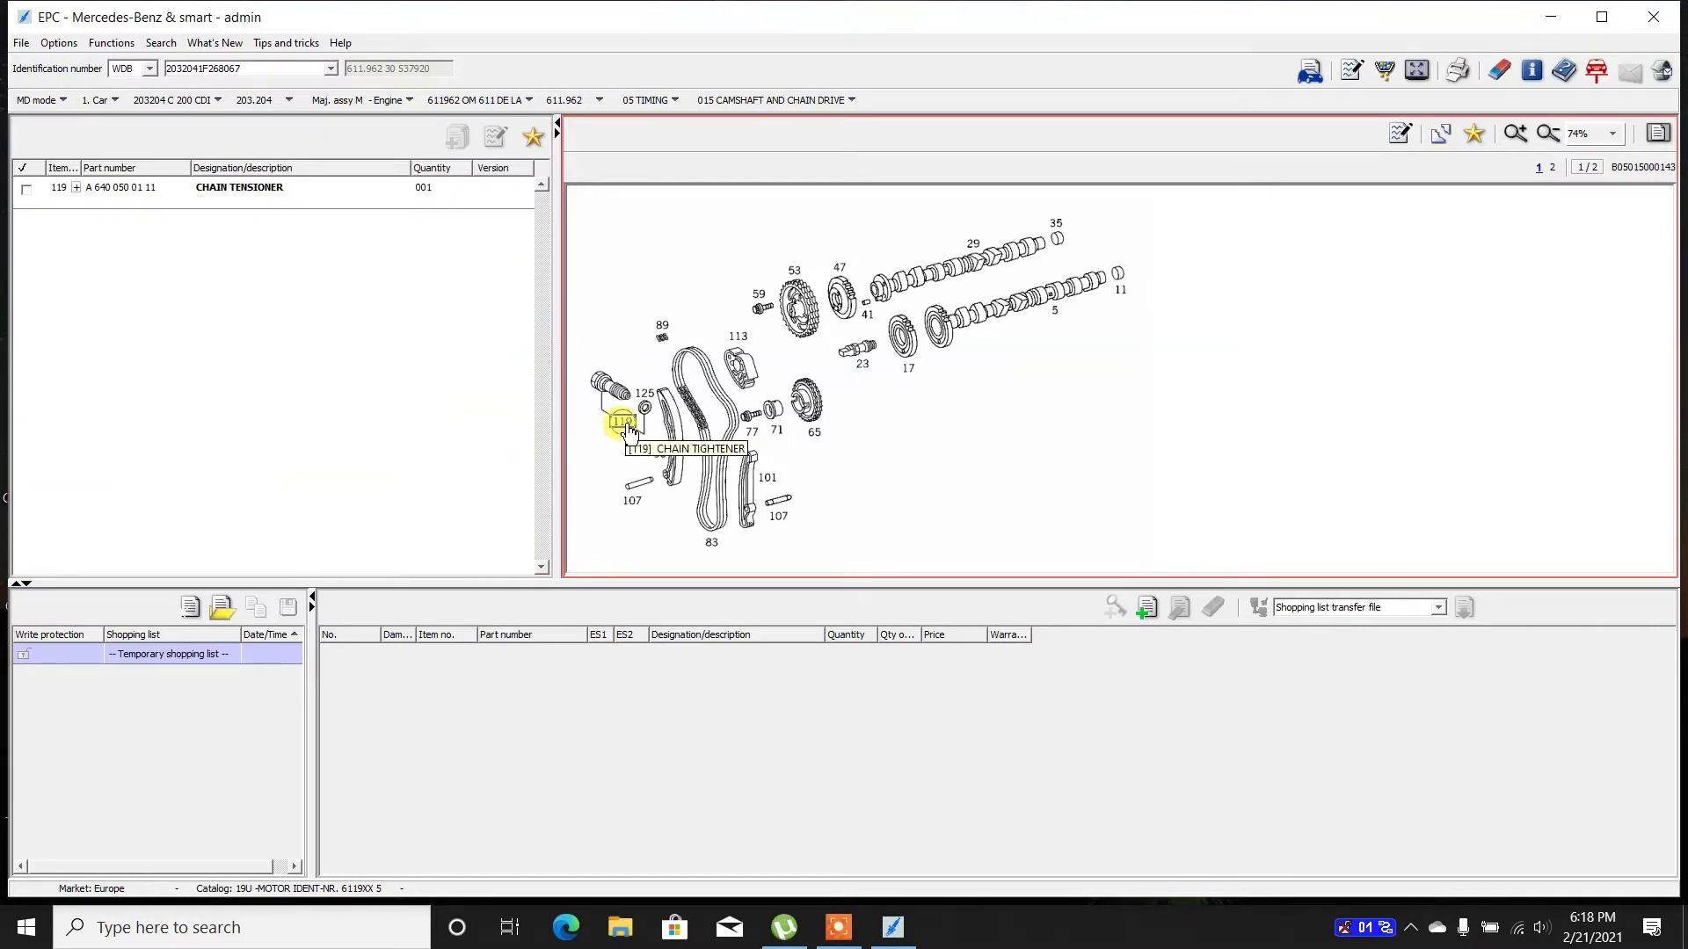
left_click(647, 395)
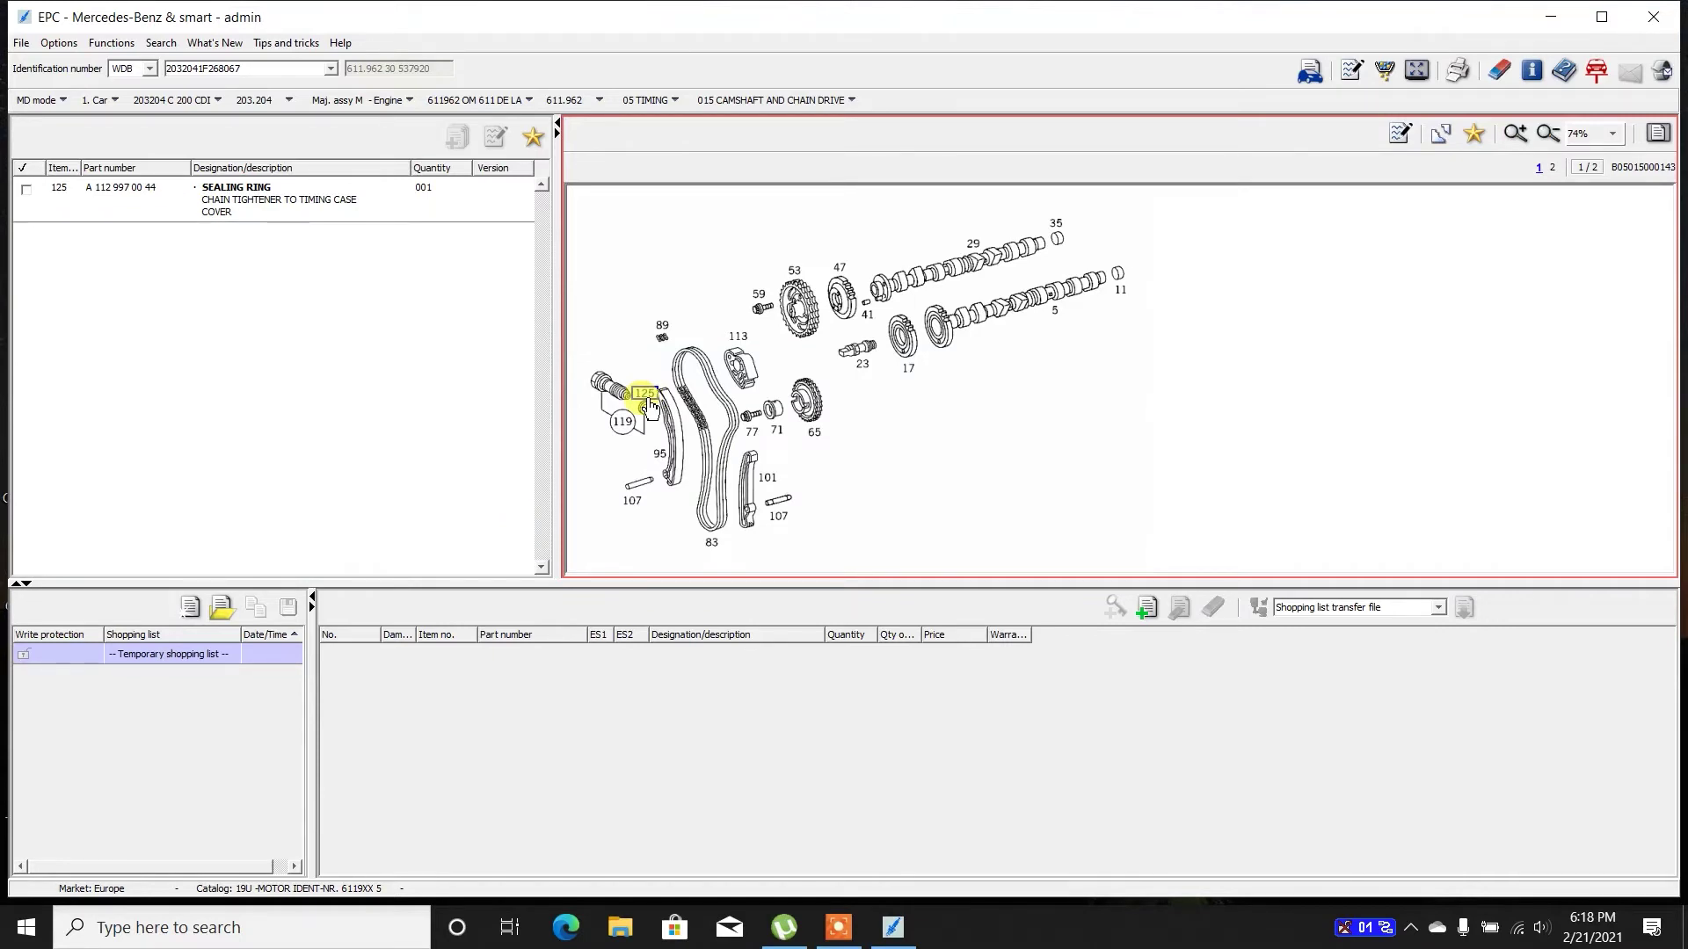
left_click(649, 406)
left_click(605, 389)
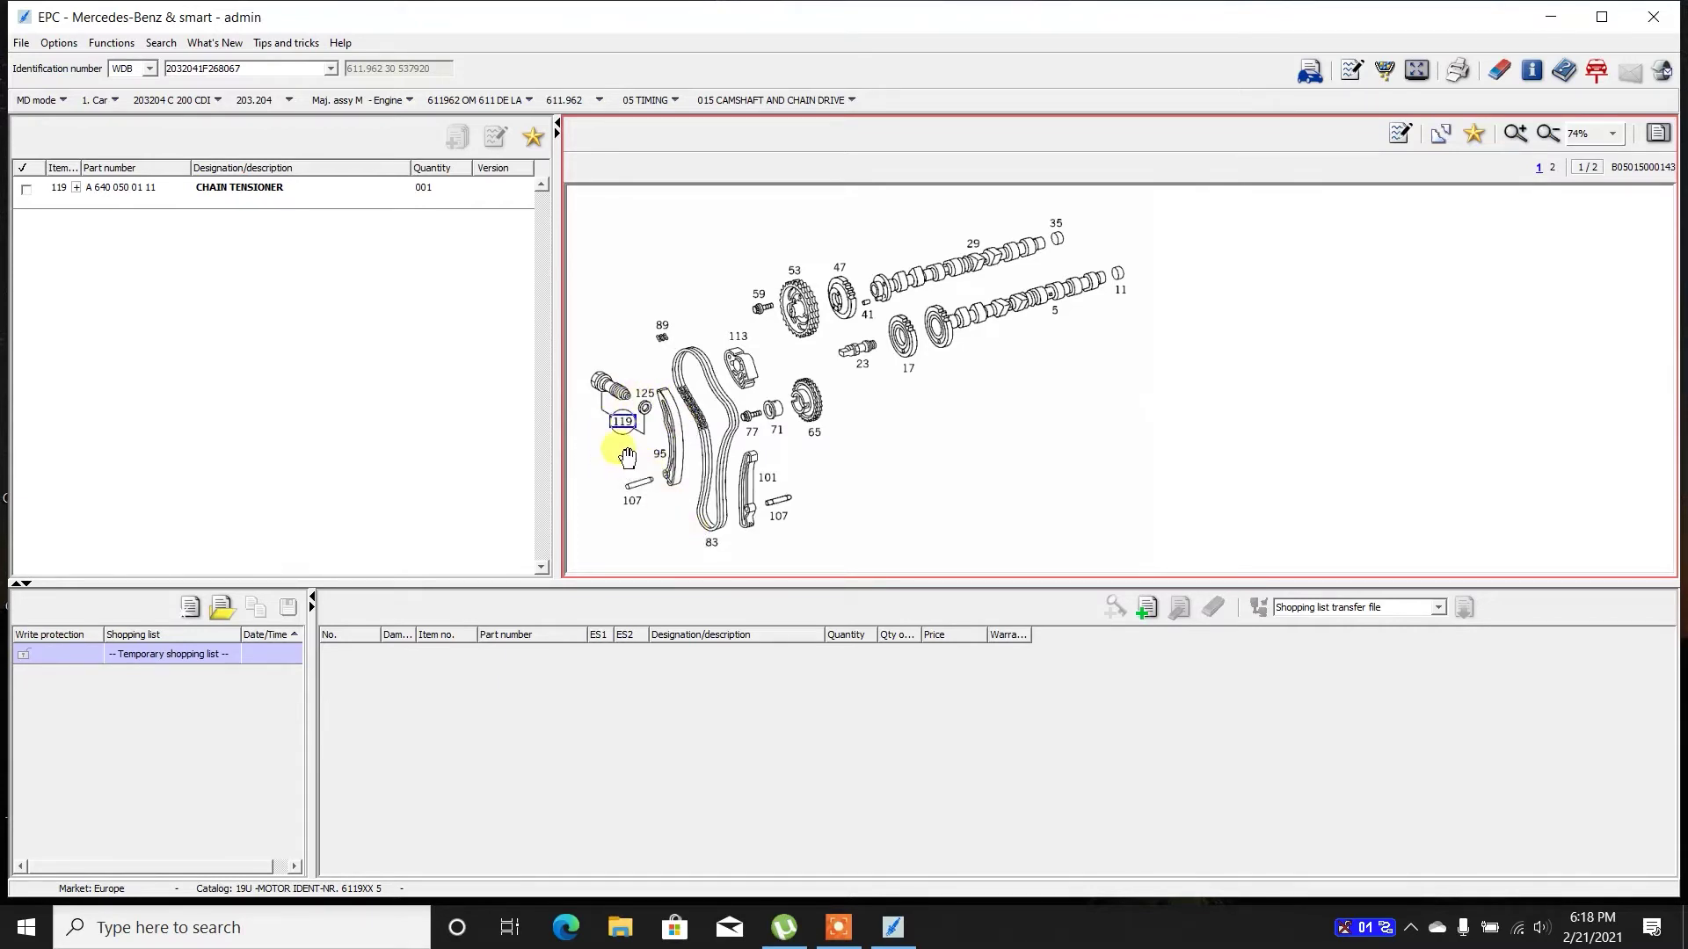
left_click(617, 422)
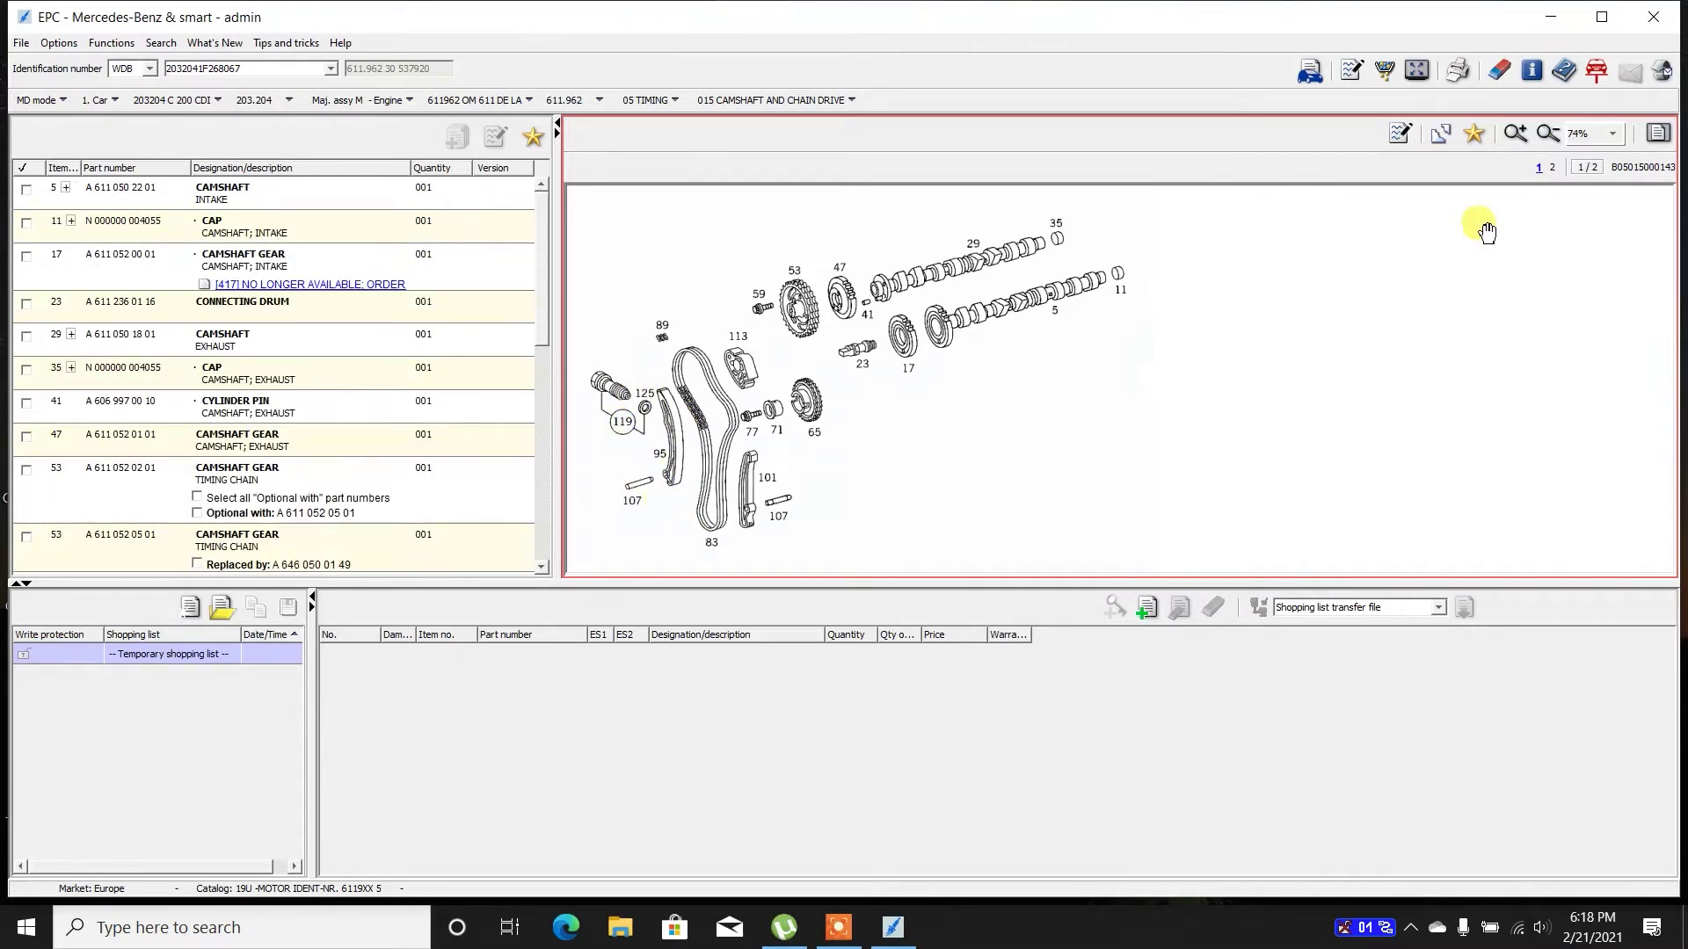
Go to the 060 Valves drawing, the second in the timing group, and look up the part entry for item 41.
left_click(1552, 167)
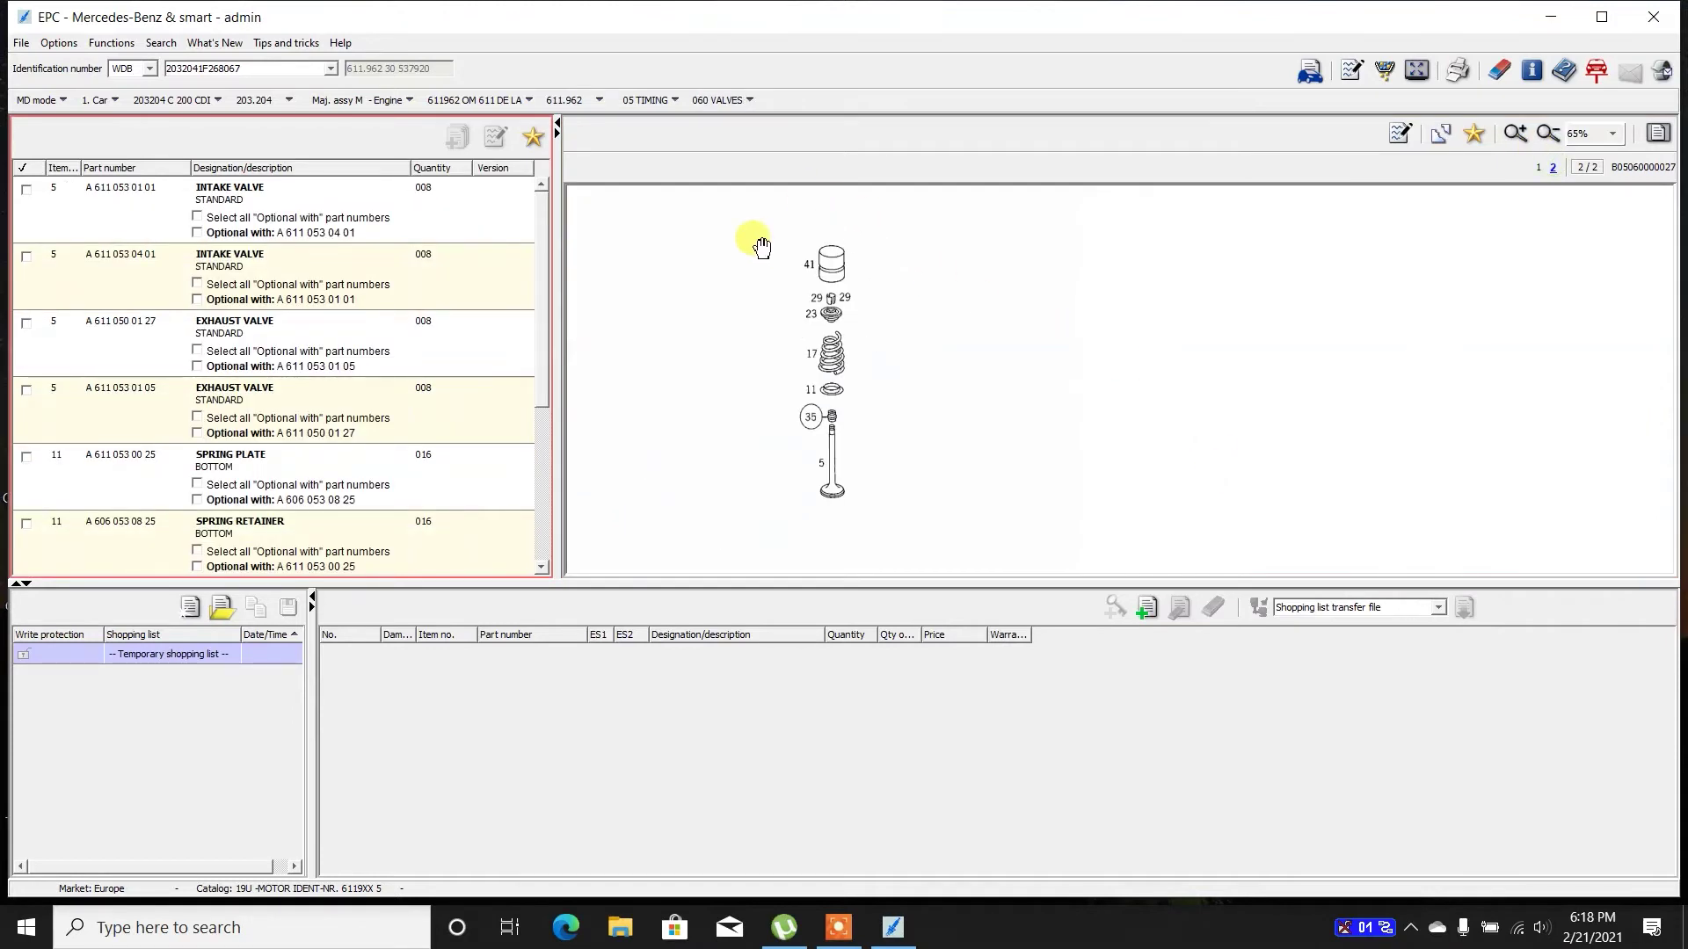
left_click(824, 255)
left_click(823, 264)
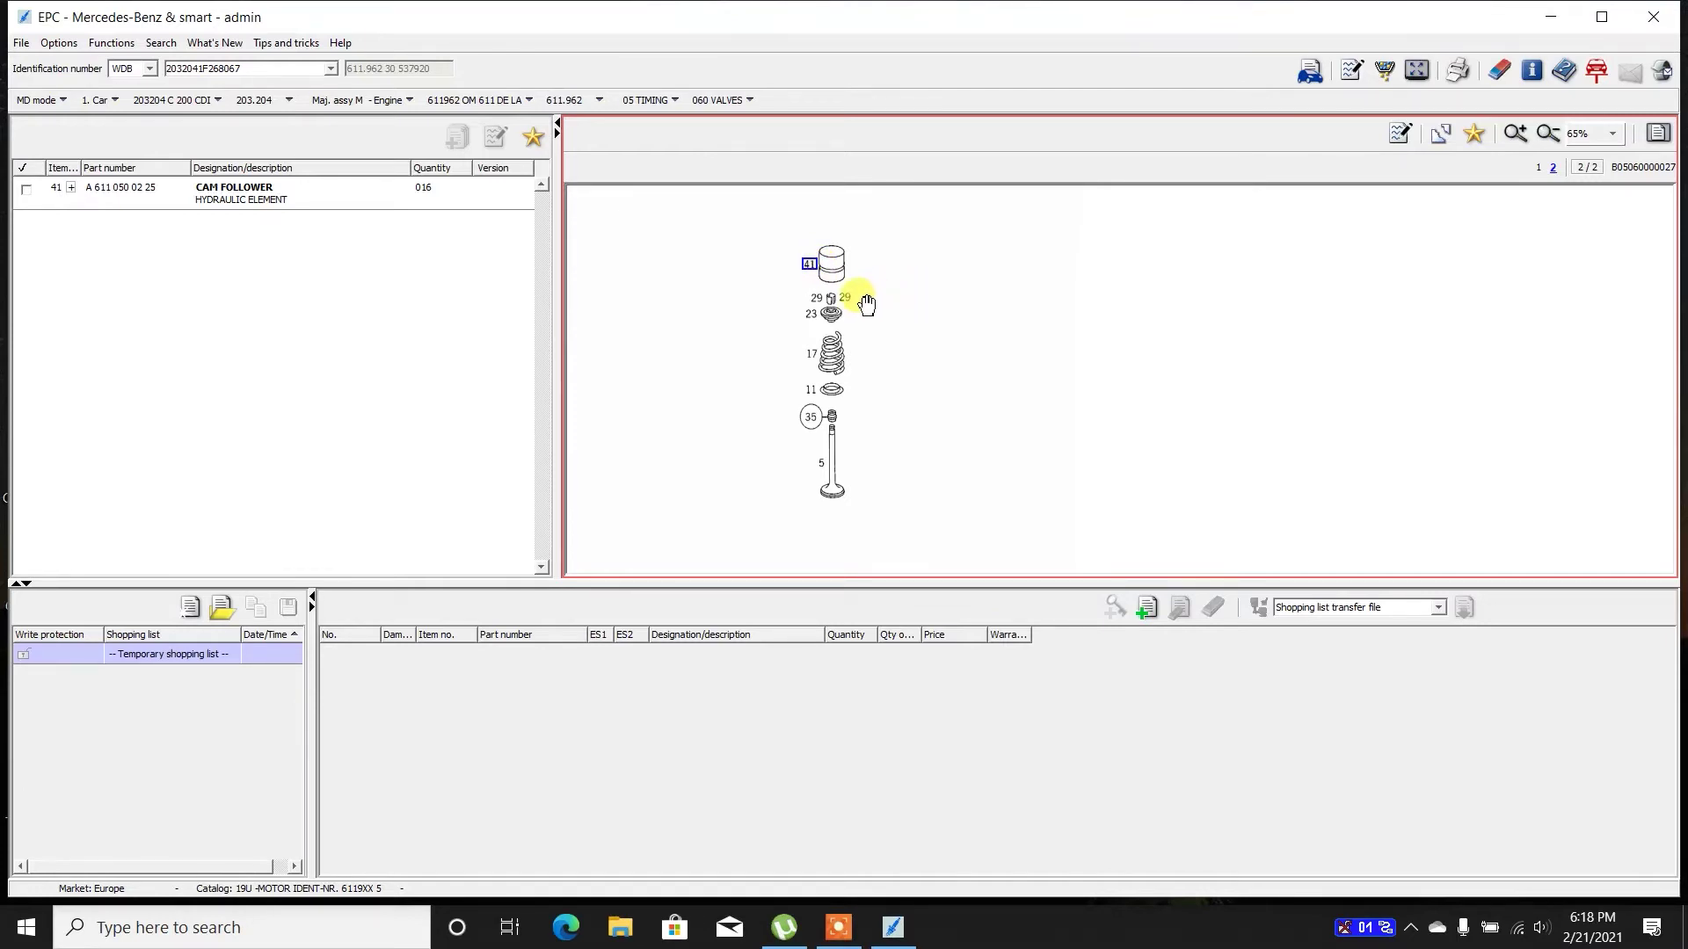
left_click(810, 262)
Look up the part entries for items 29 and 23 on the valves drawing, clearing each item filter.
left_click(843, 298)
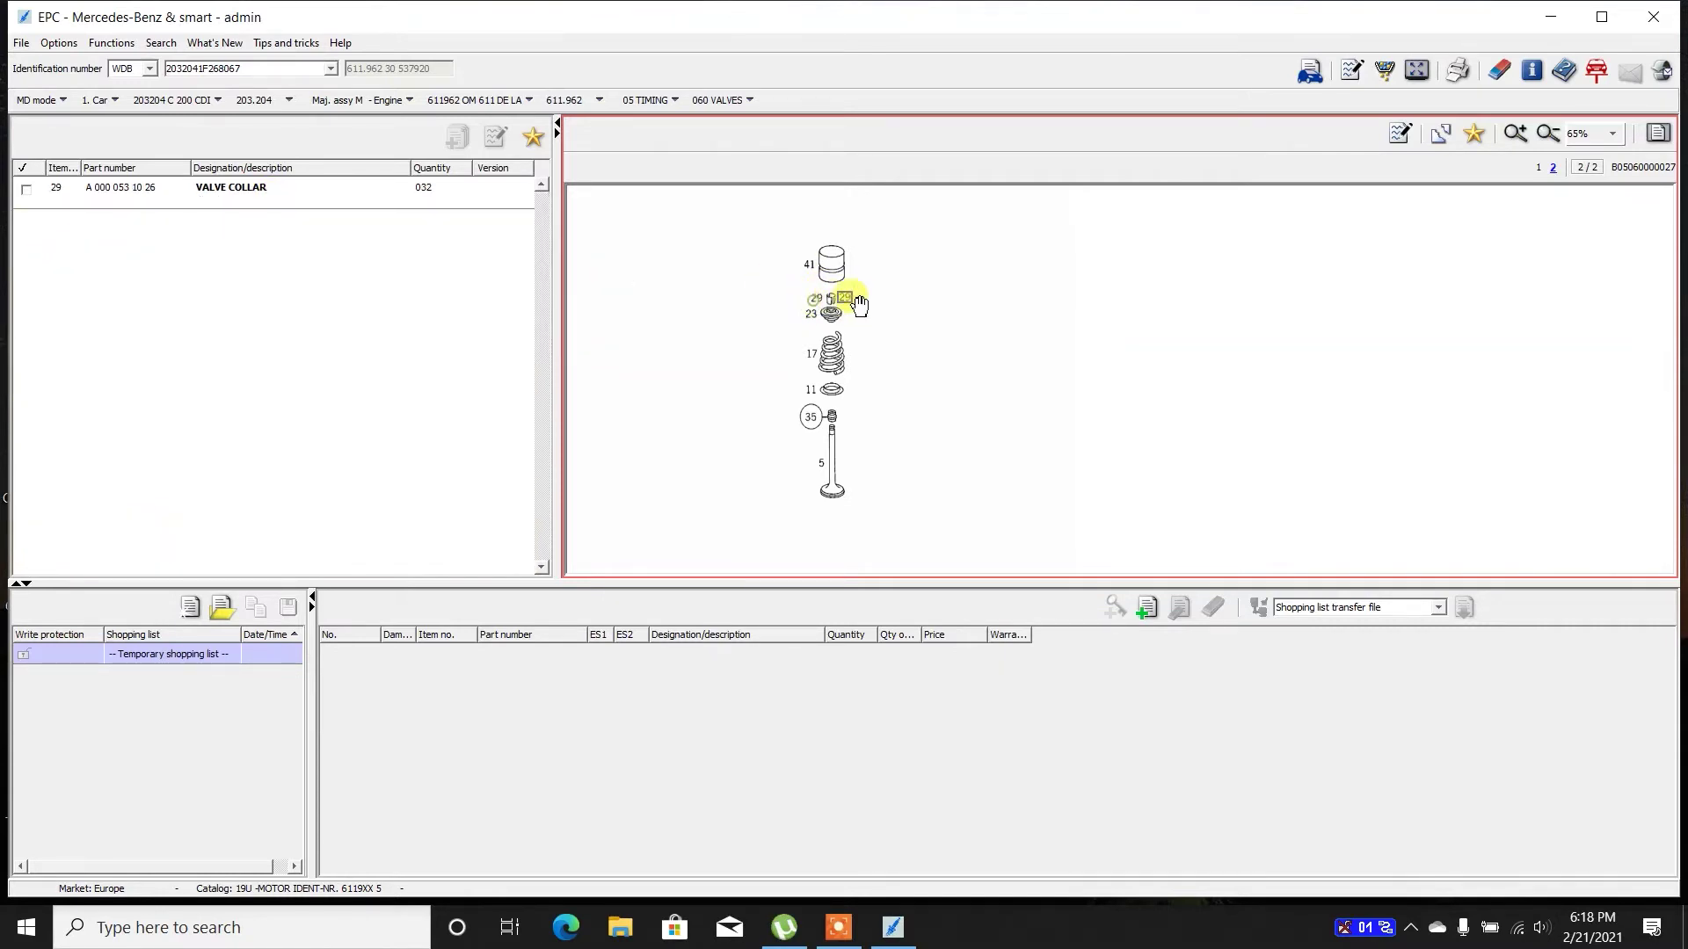
left_click(817, 301)
left_click(820, 302)
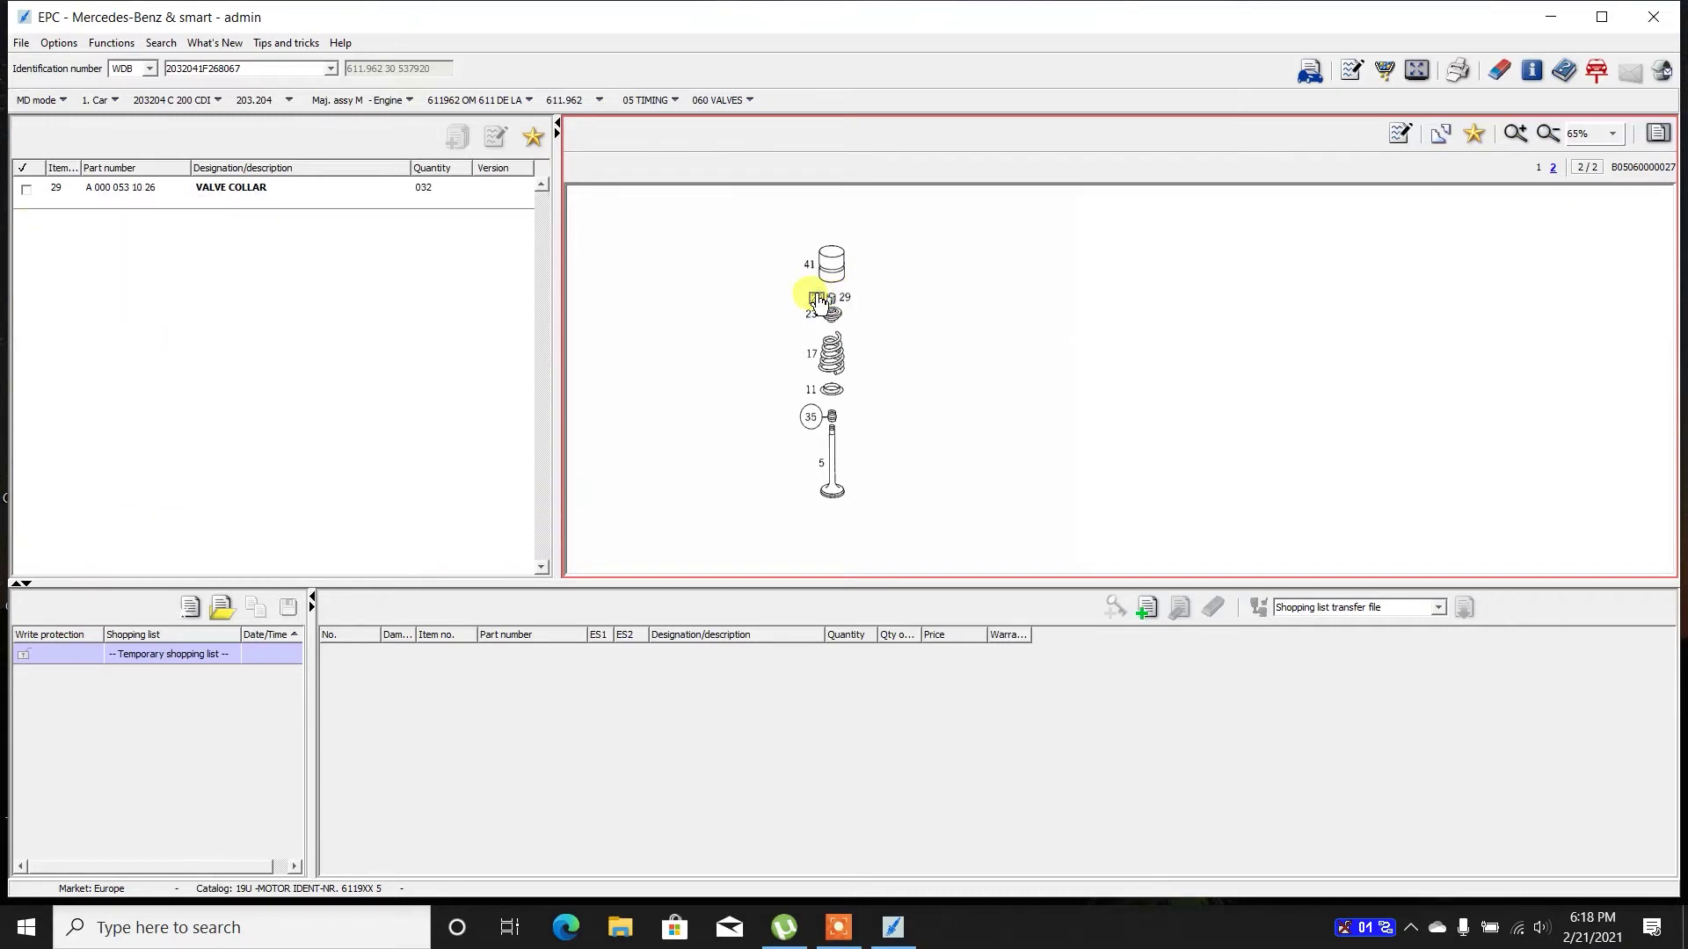
left_click(817, 299)
left_click(817, 300)
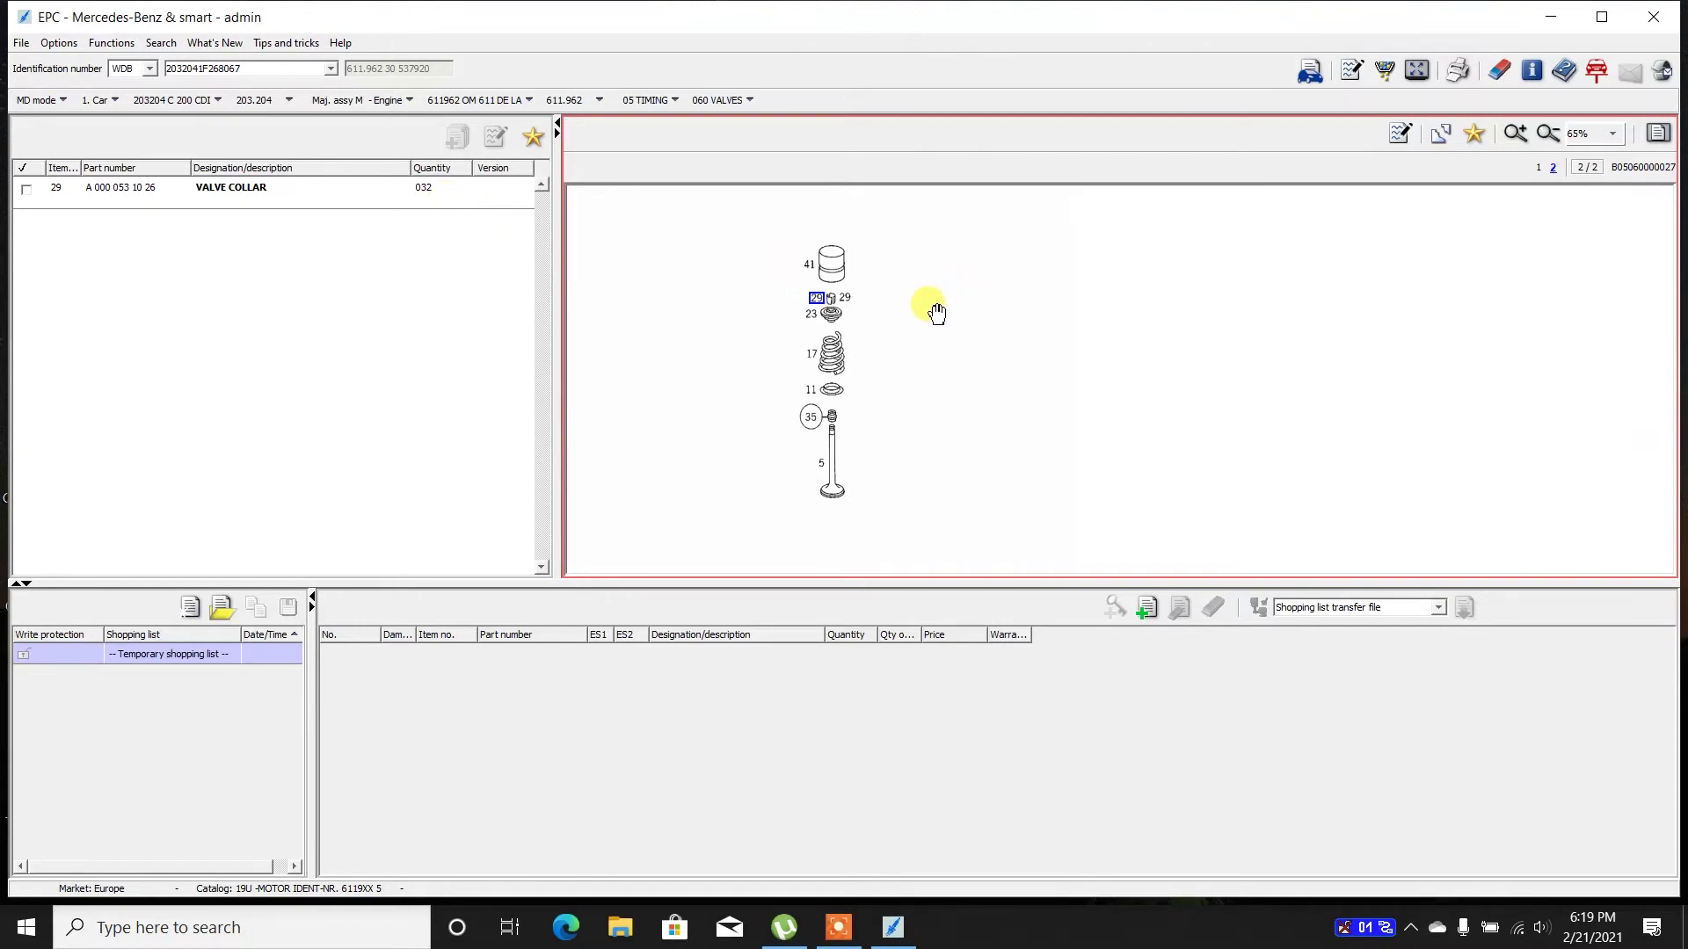
left_click(816, 299)
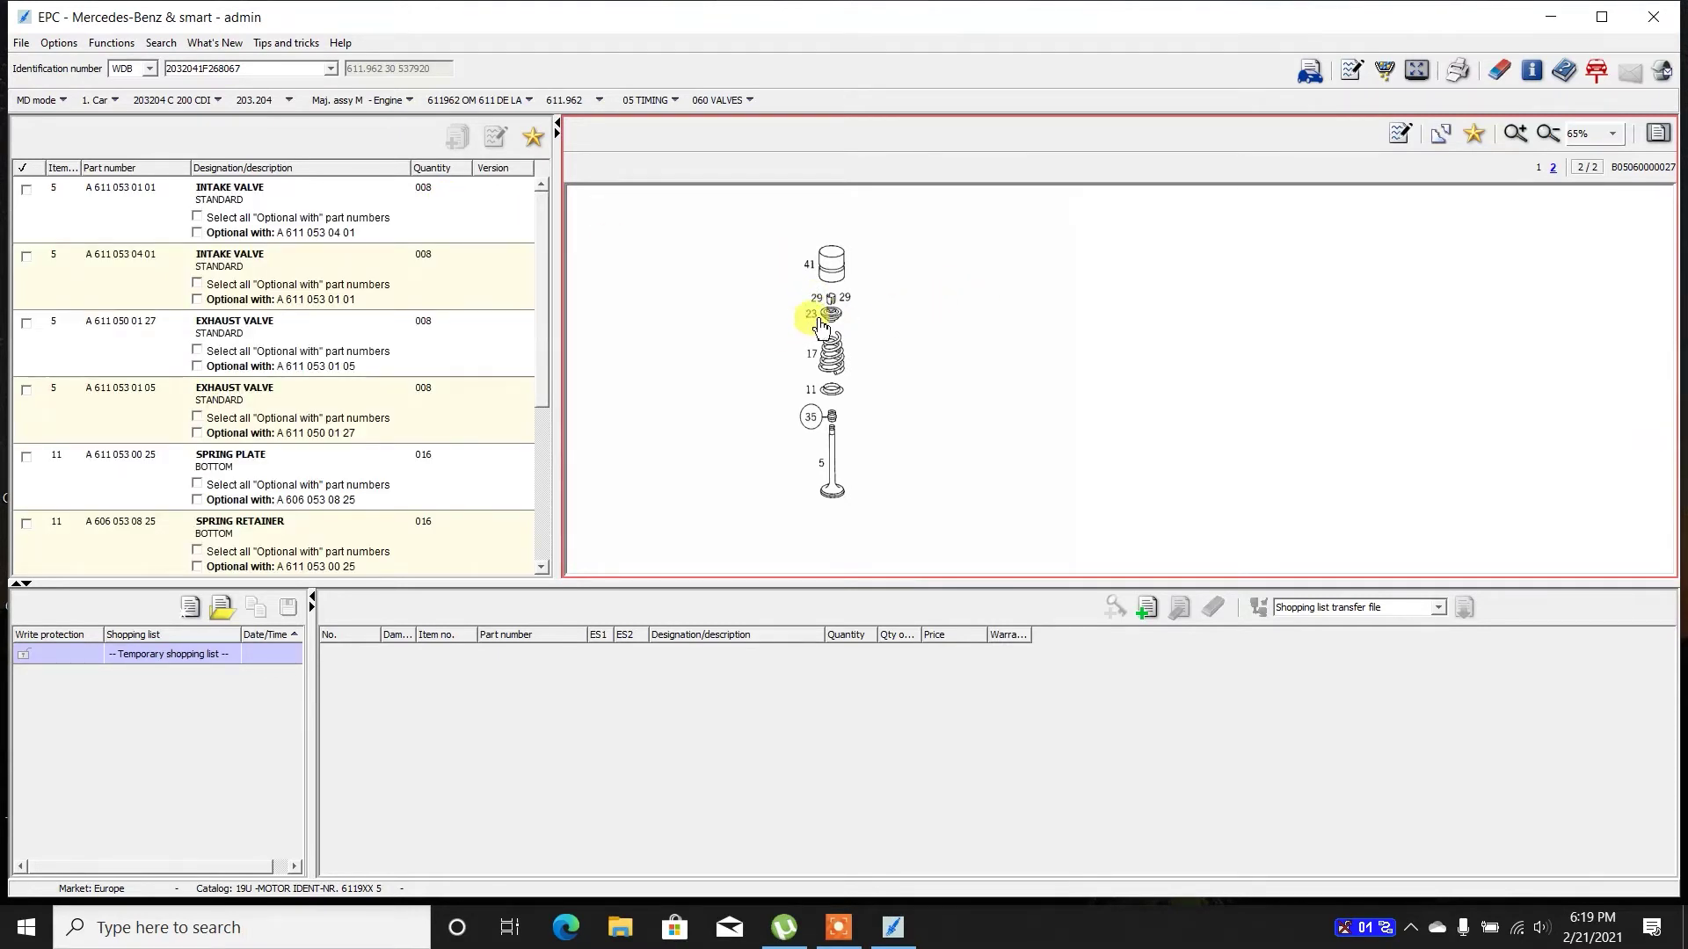
left_click(813, 316)
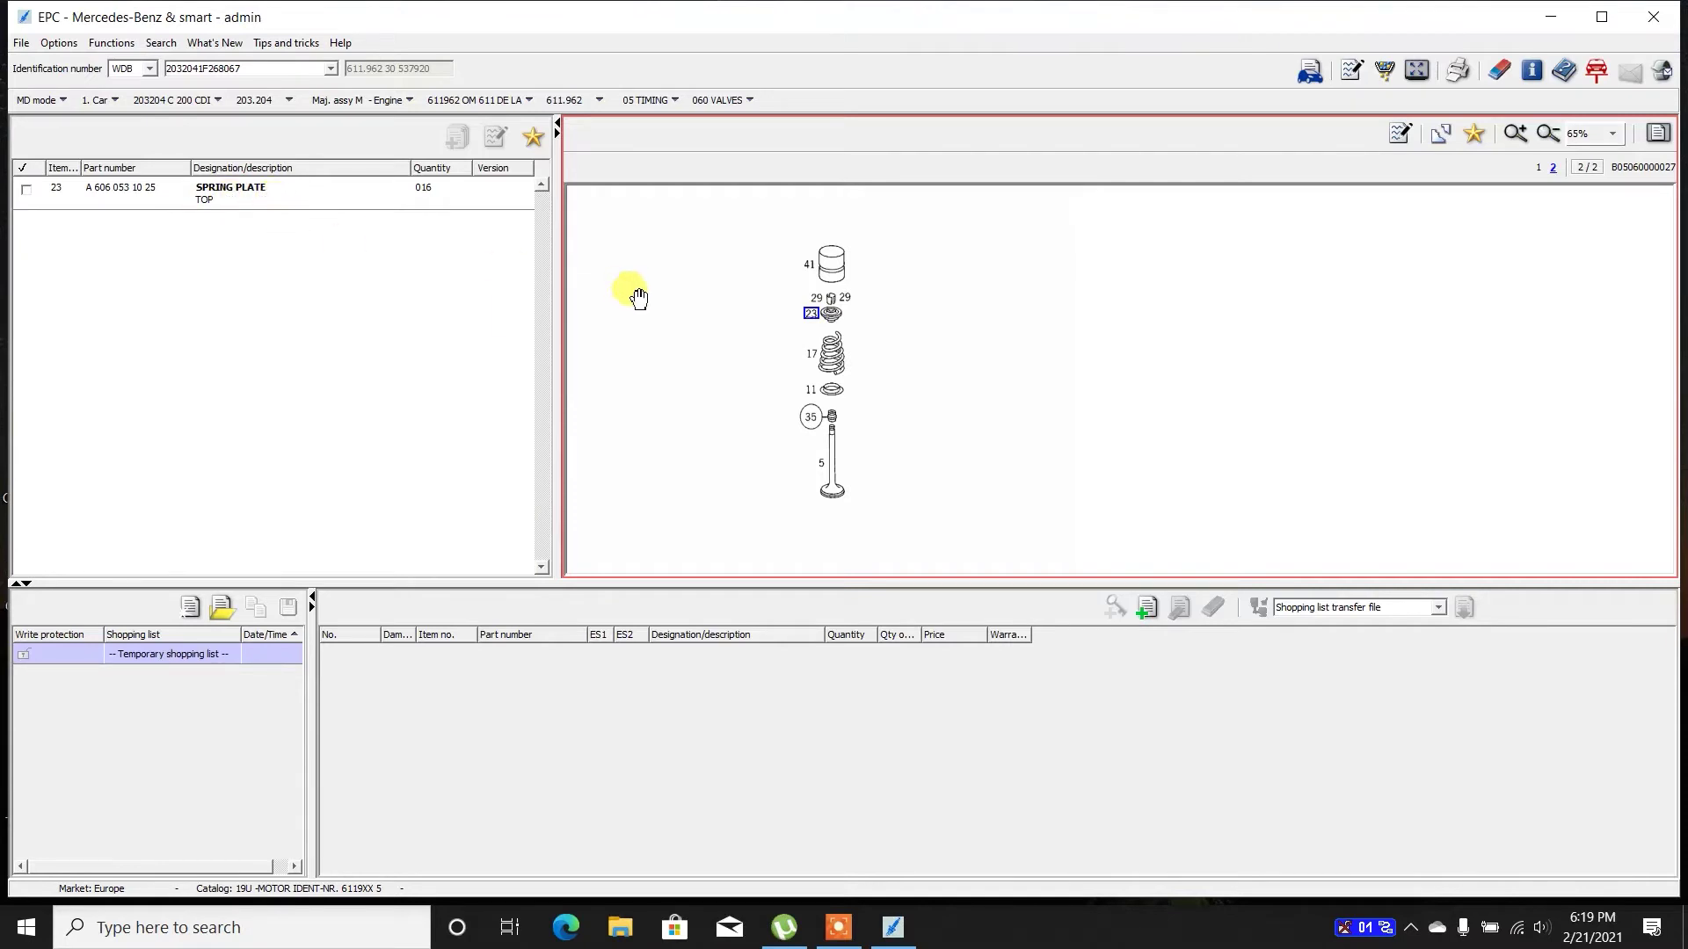
left_click(811, 313)
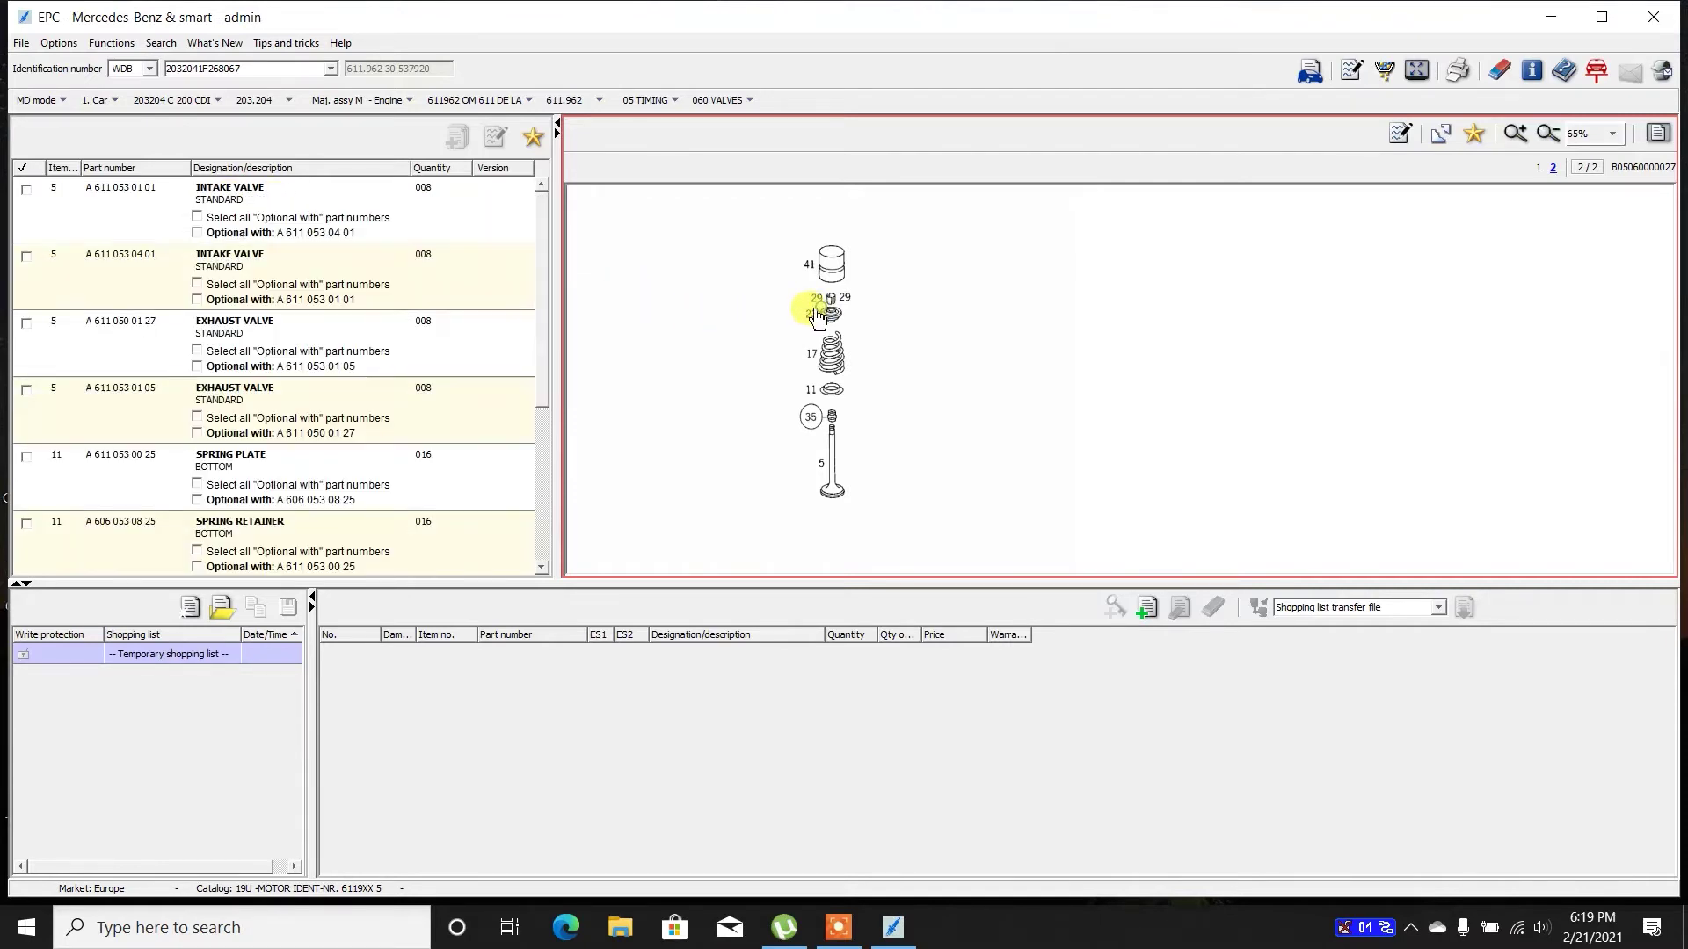
left_click(812, 356)
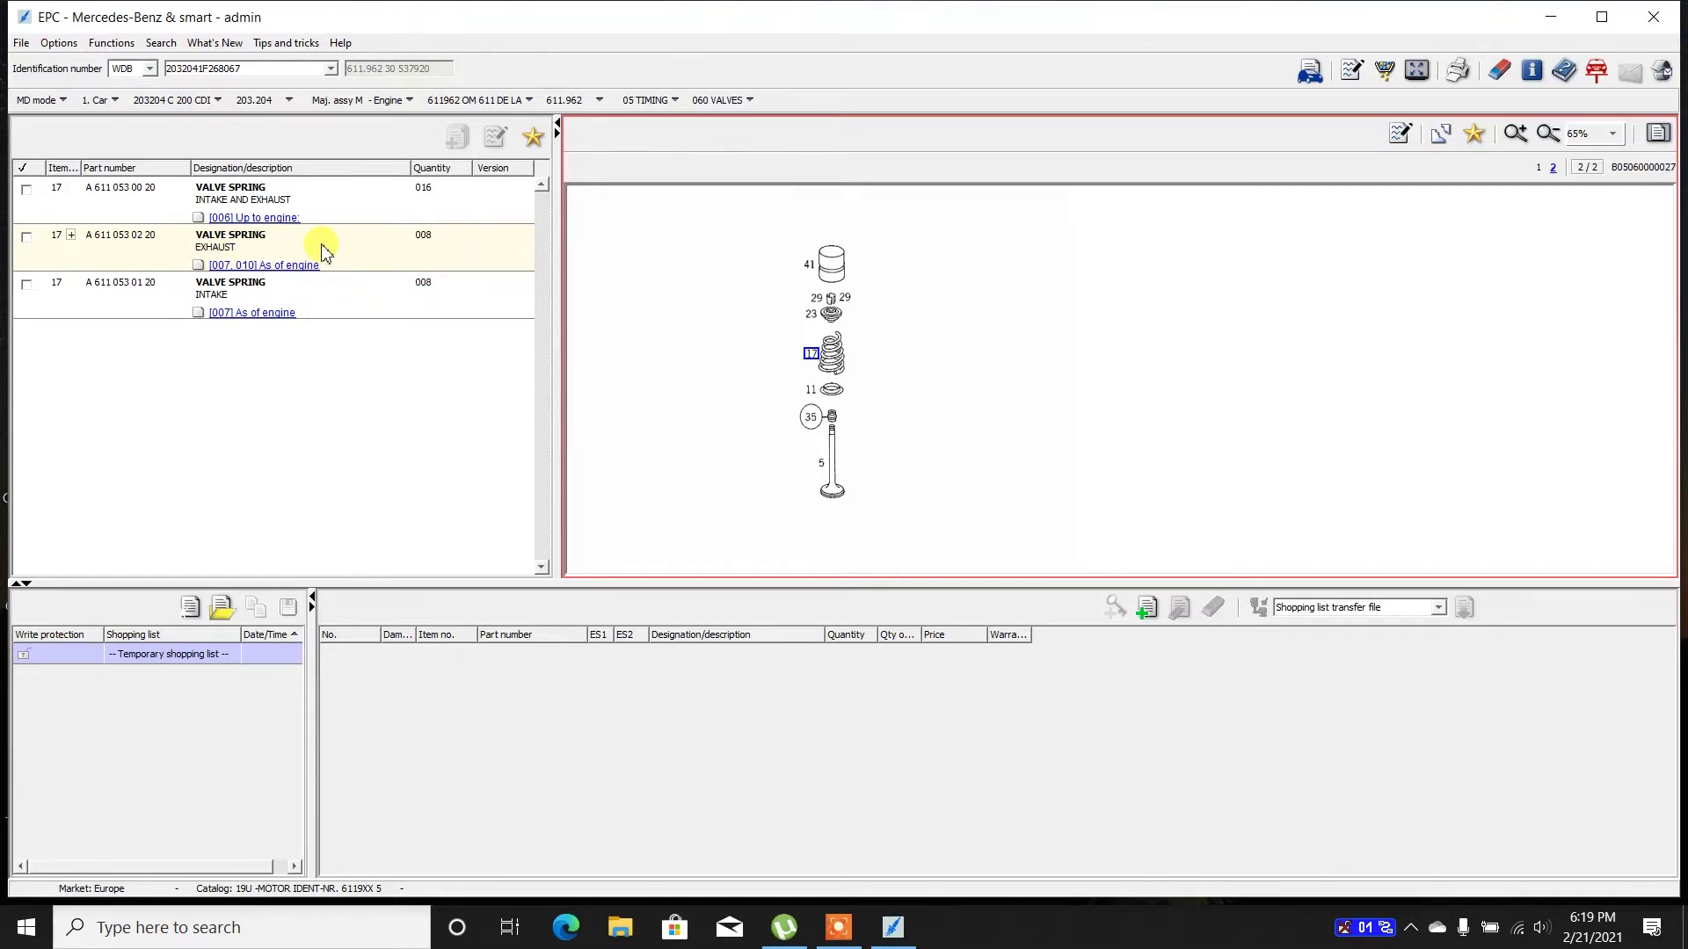
left_click(303, 265)
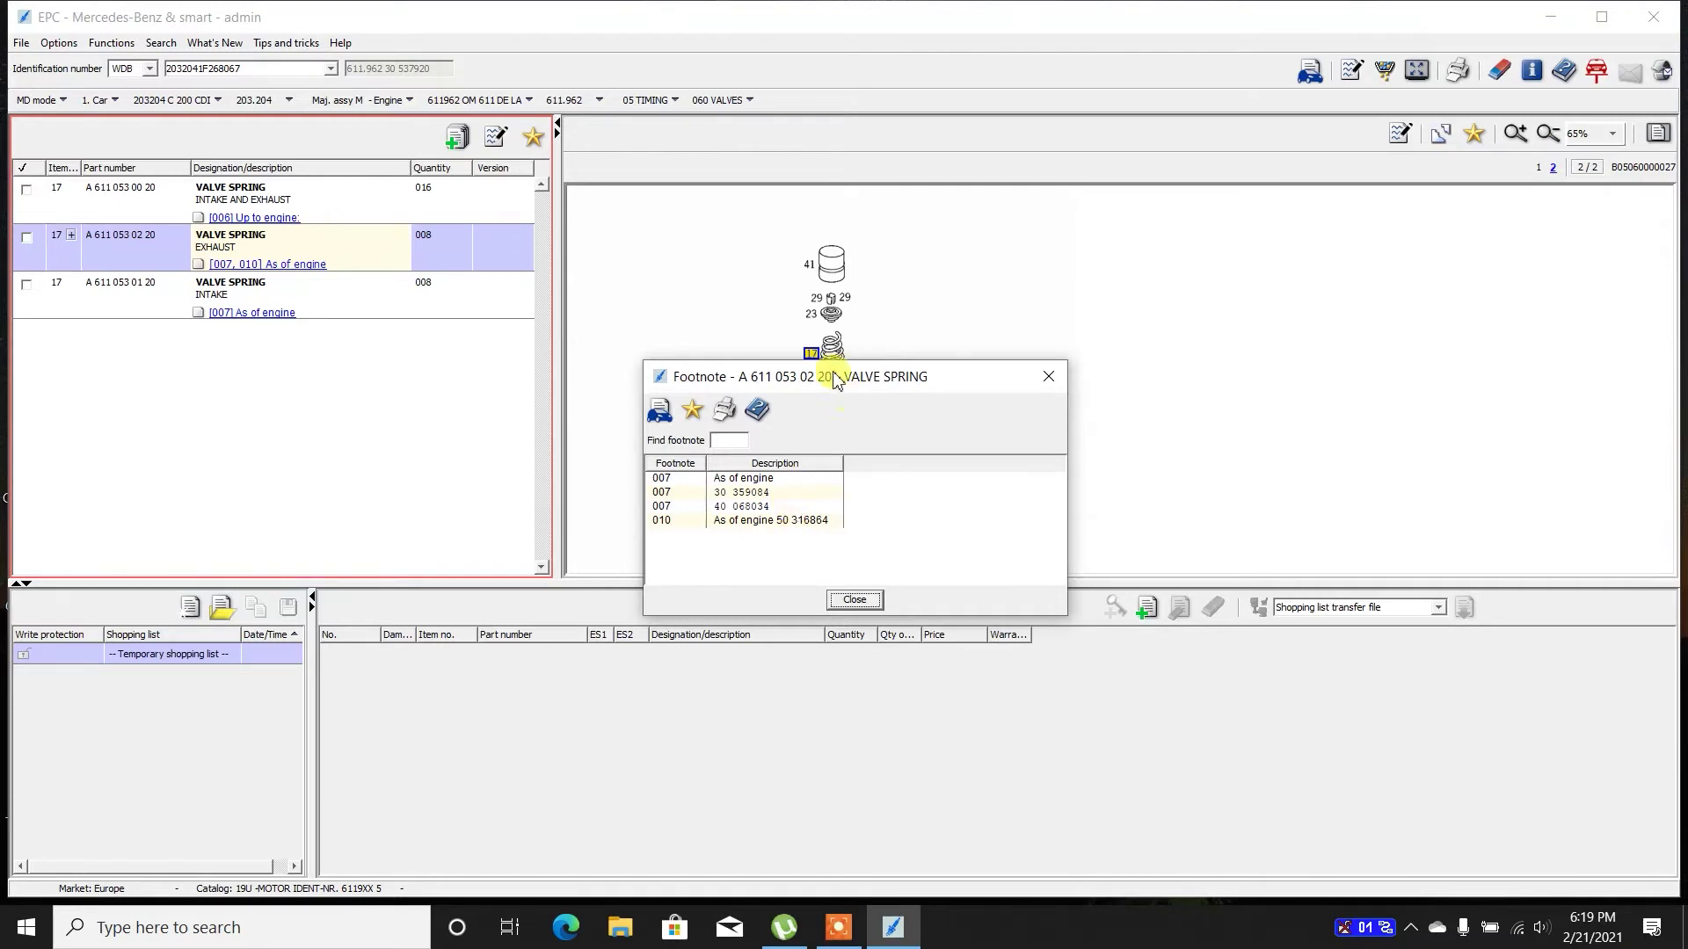
left_click_drag(837, 376, 1198, 367)
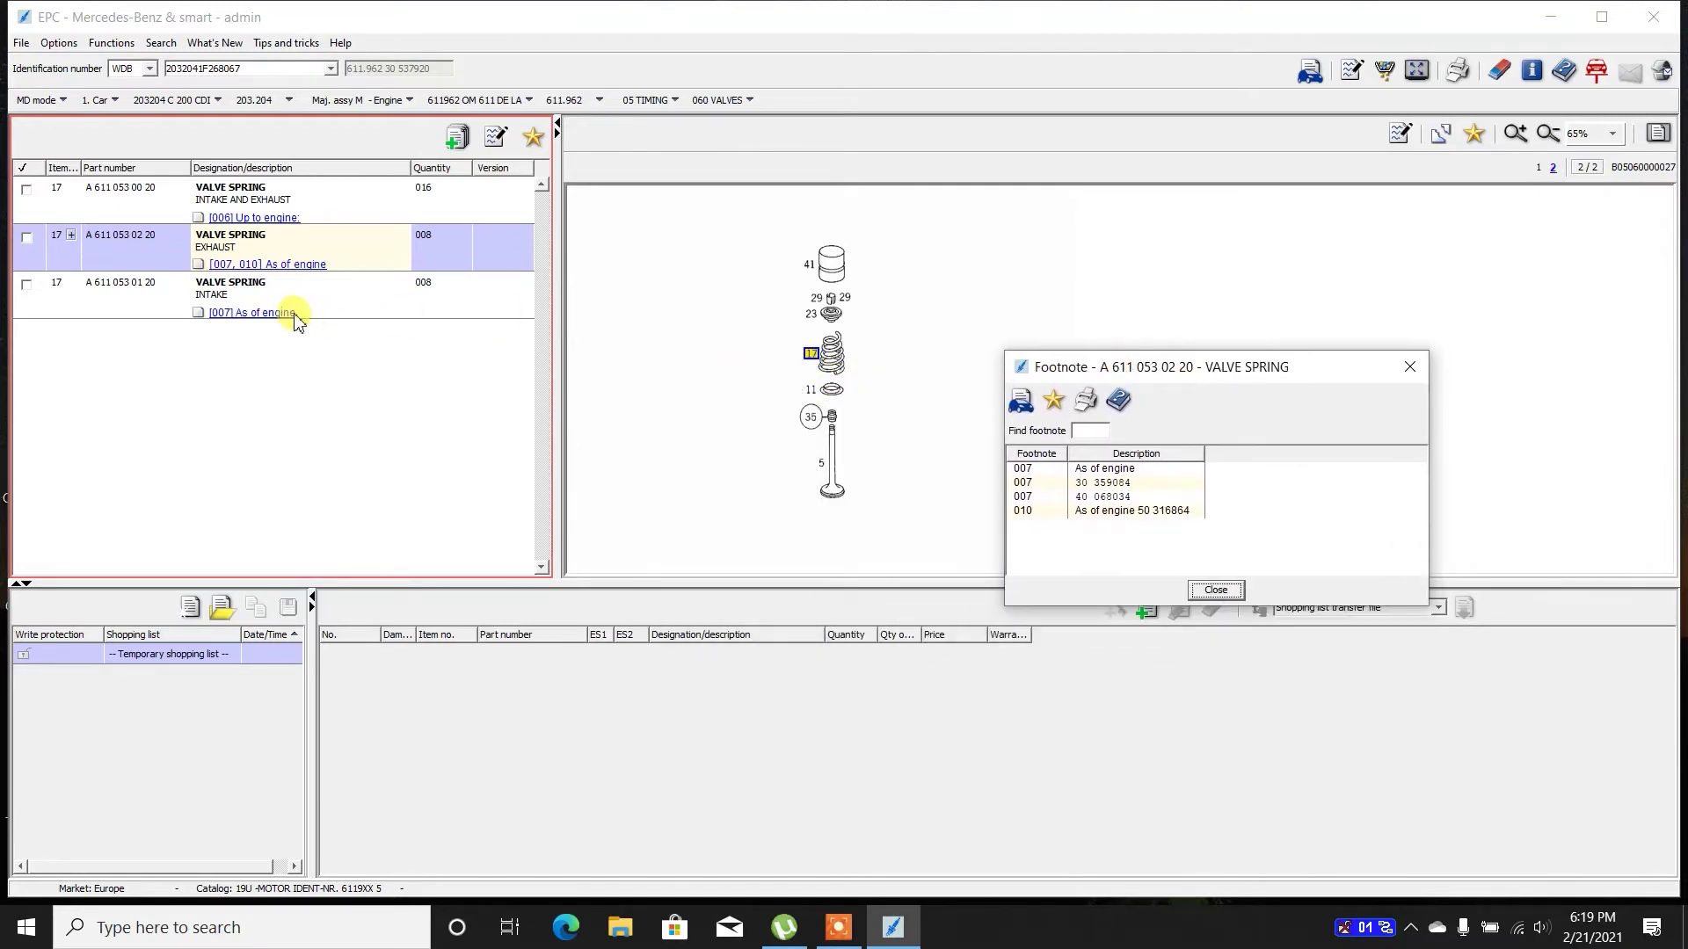
left_click(1231, 590)
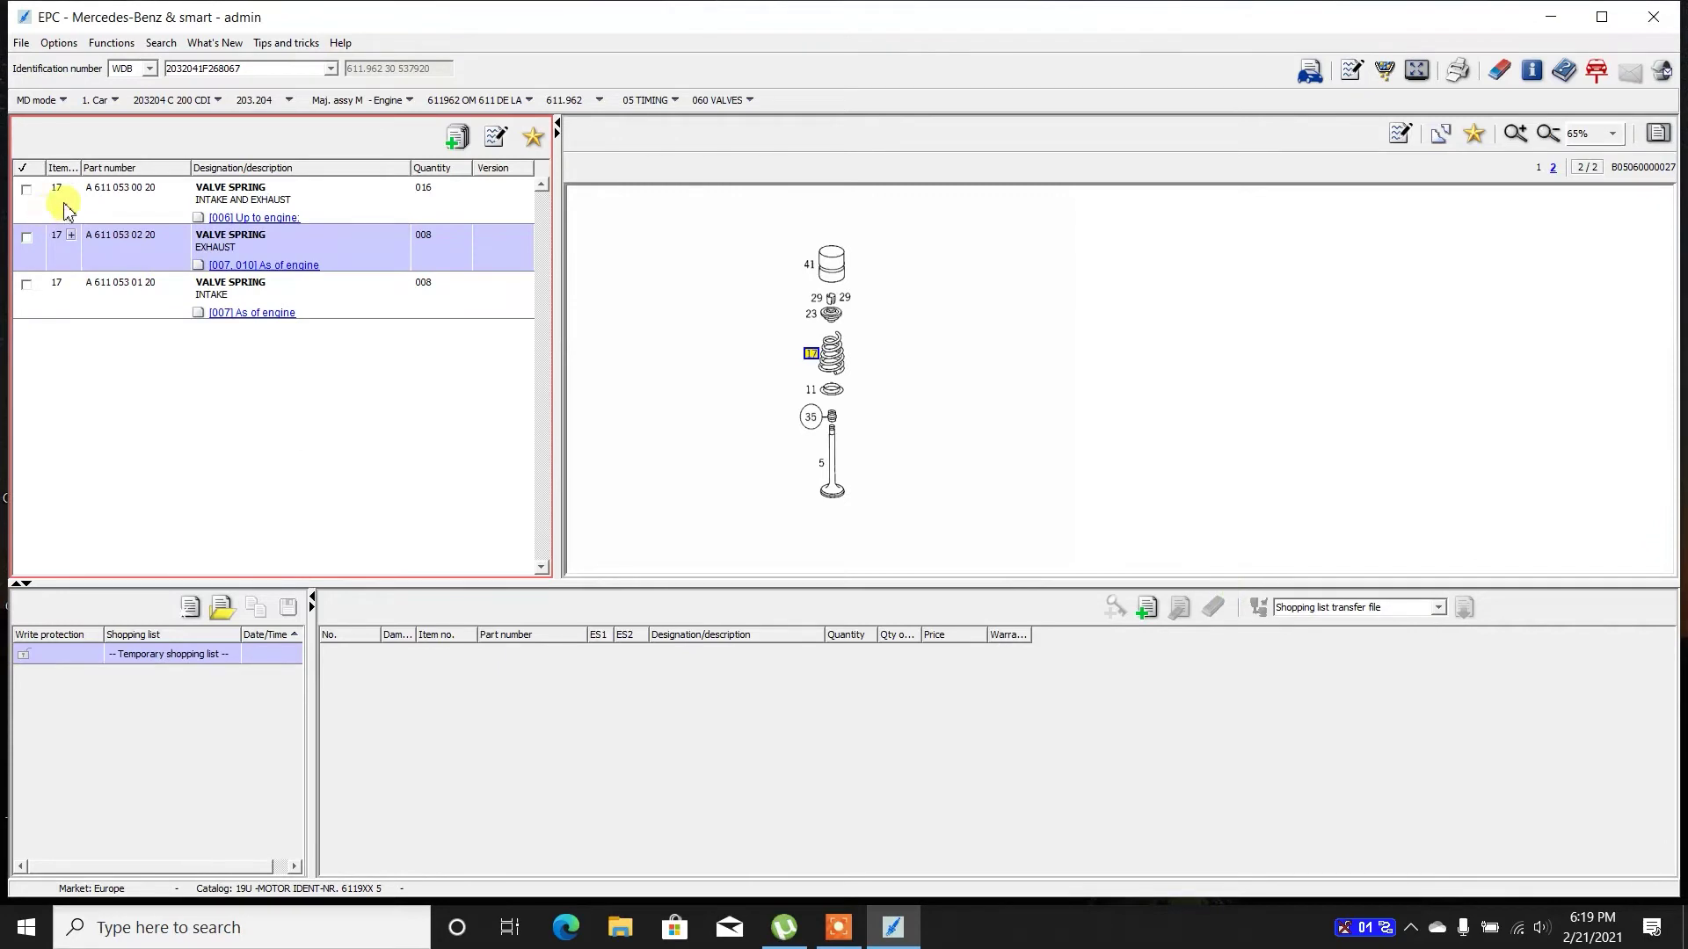
left_click(140, 187)
right_click(159, 216)
left_click(582, 376)
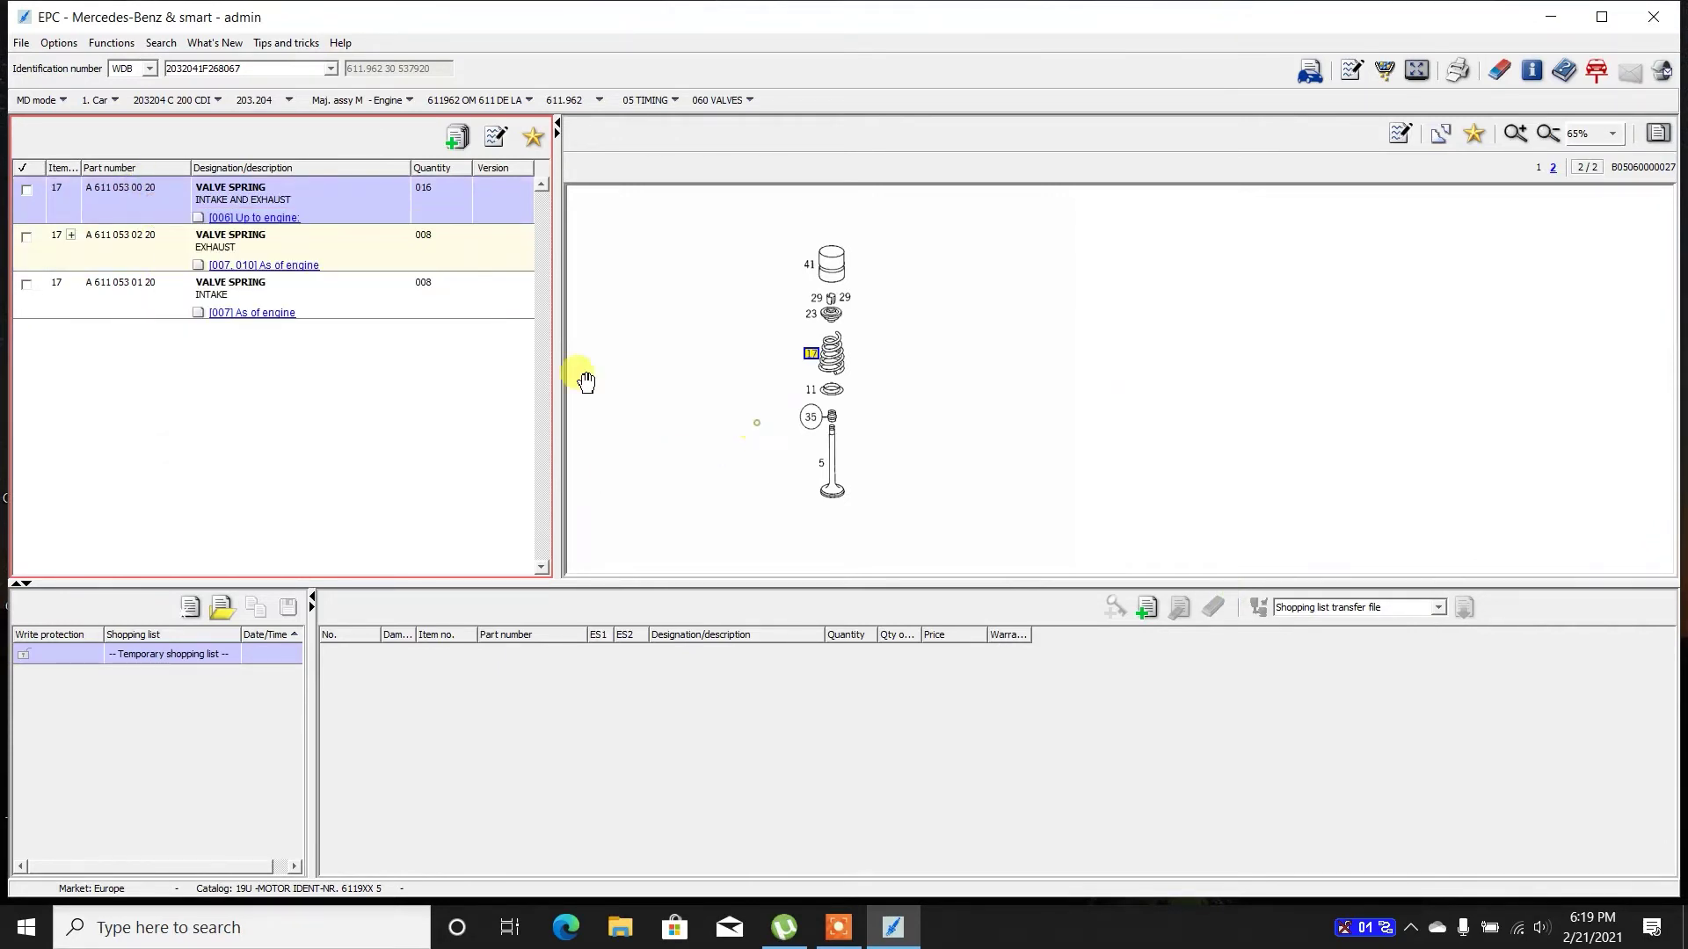
left_click(267, 218)
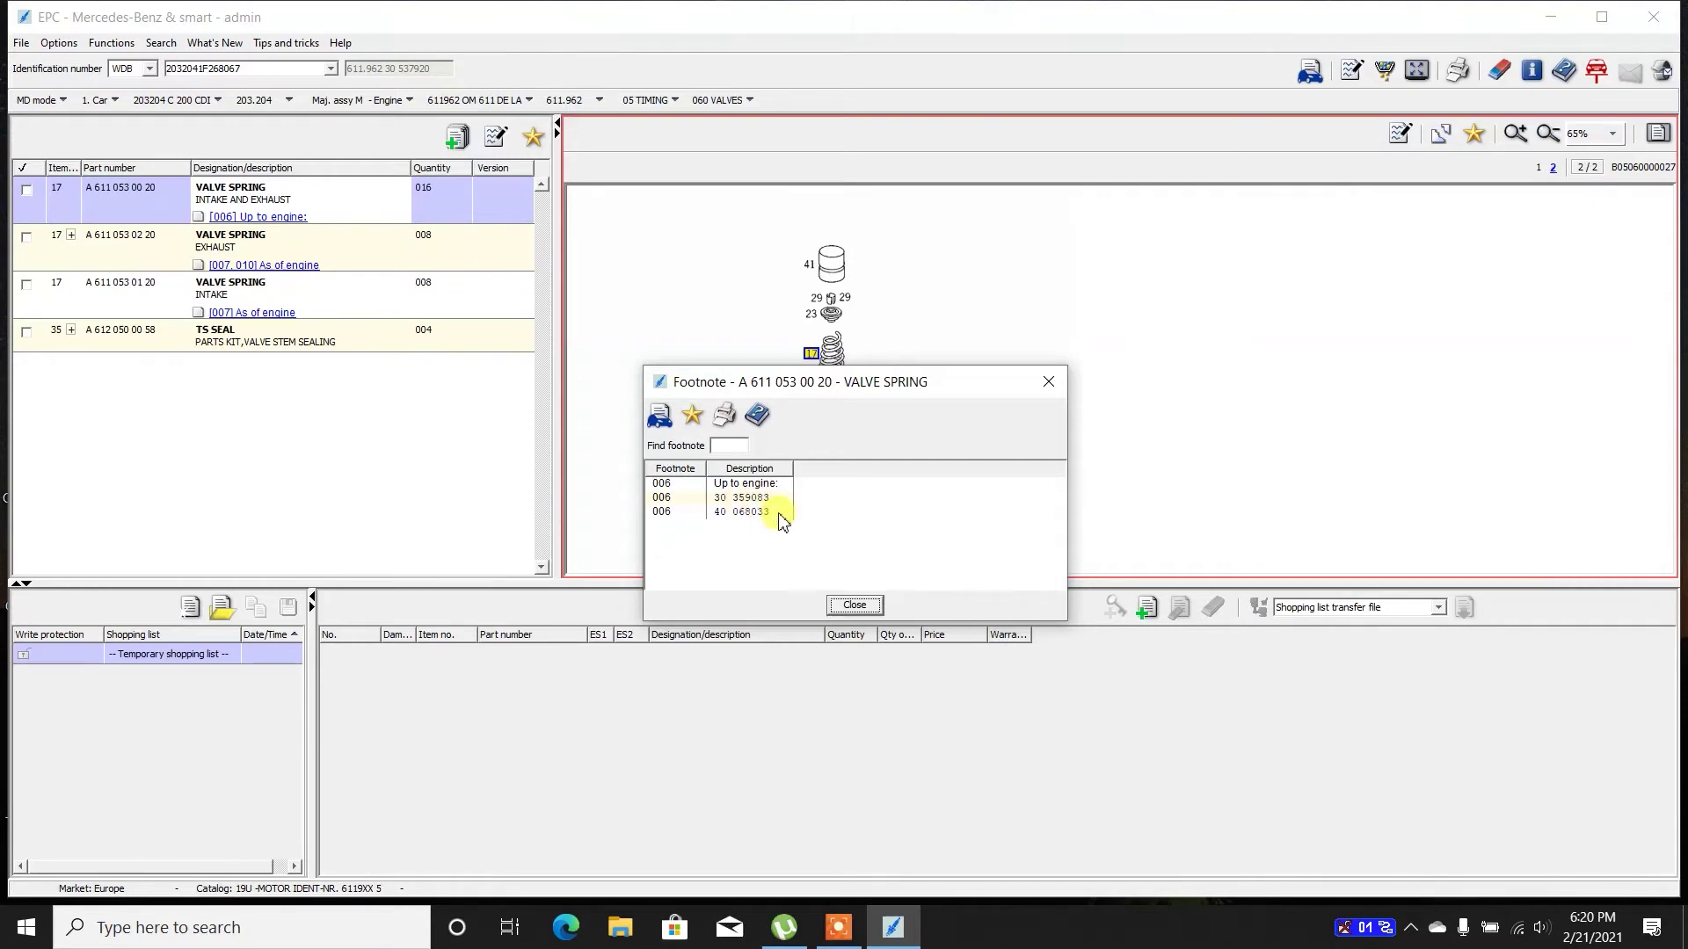
left_click(854, 605)
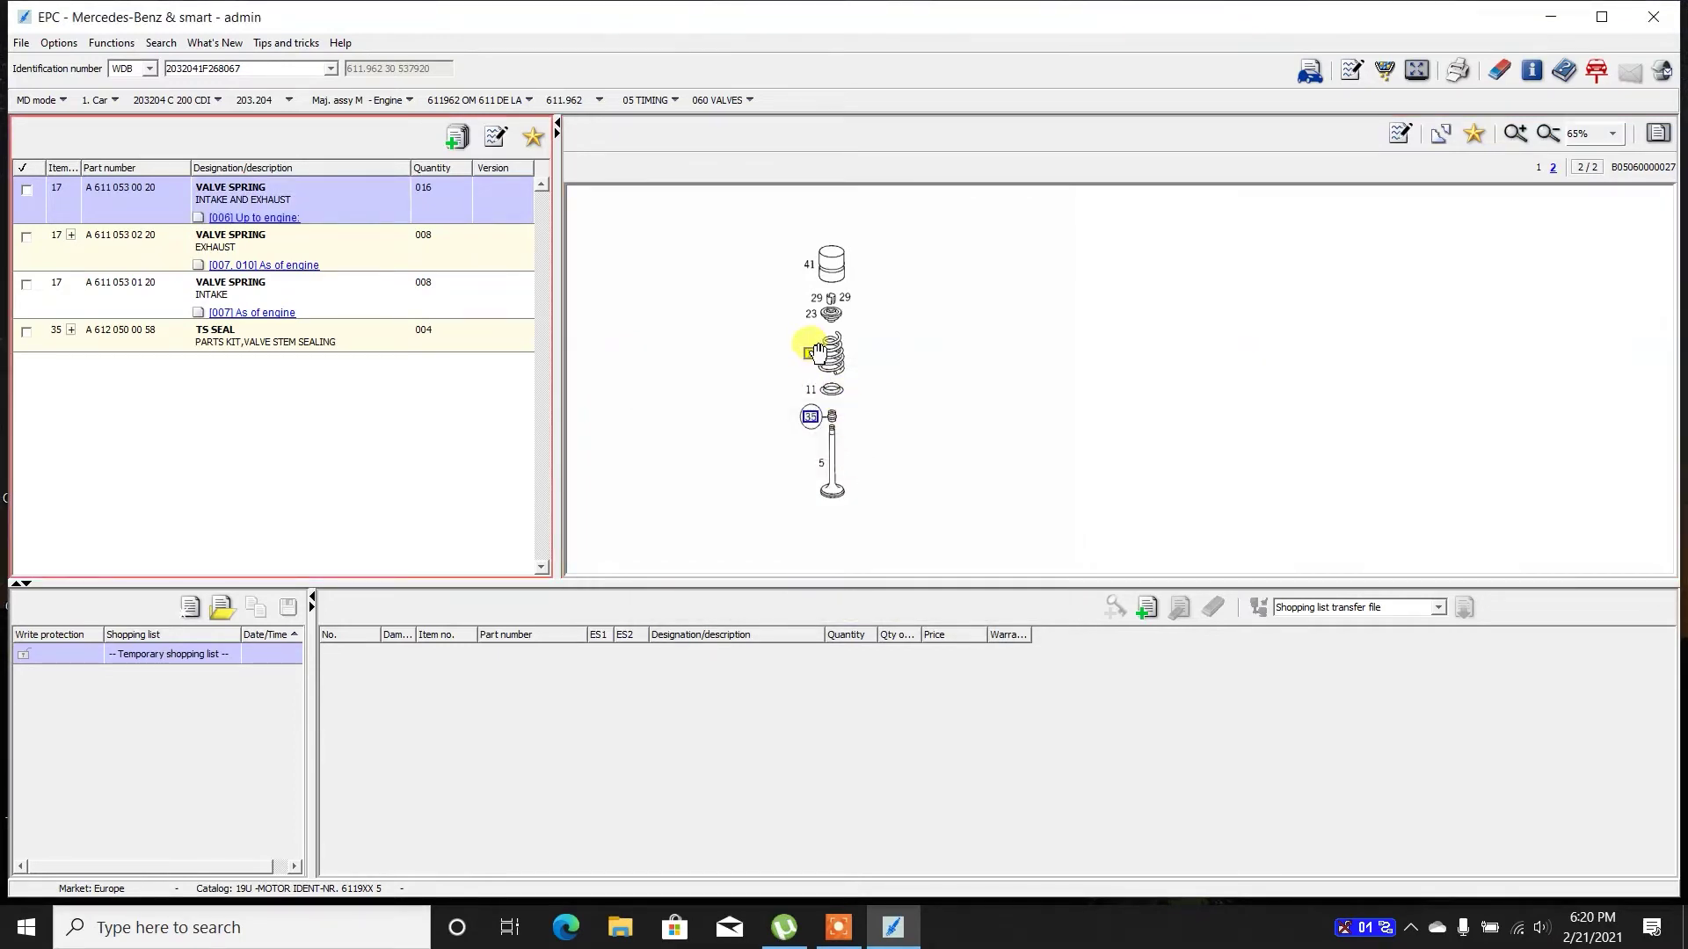
Narrow the list back to item 17 and compare the "As of engine" footnotes of the exhaust and intake valve springs.
left_click(807, 419)
left_click(811, 353)
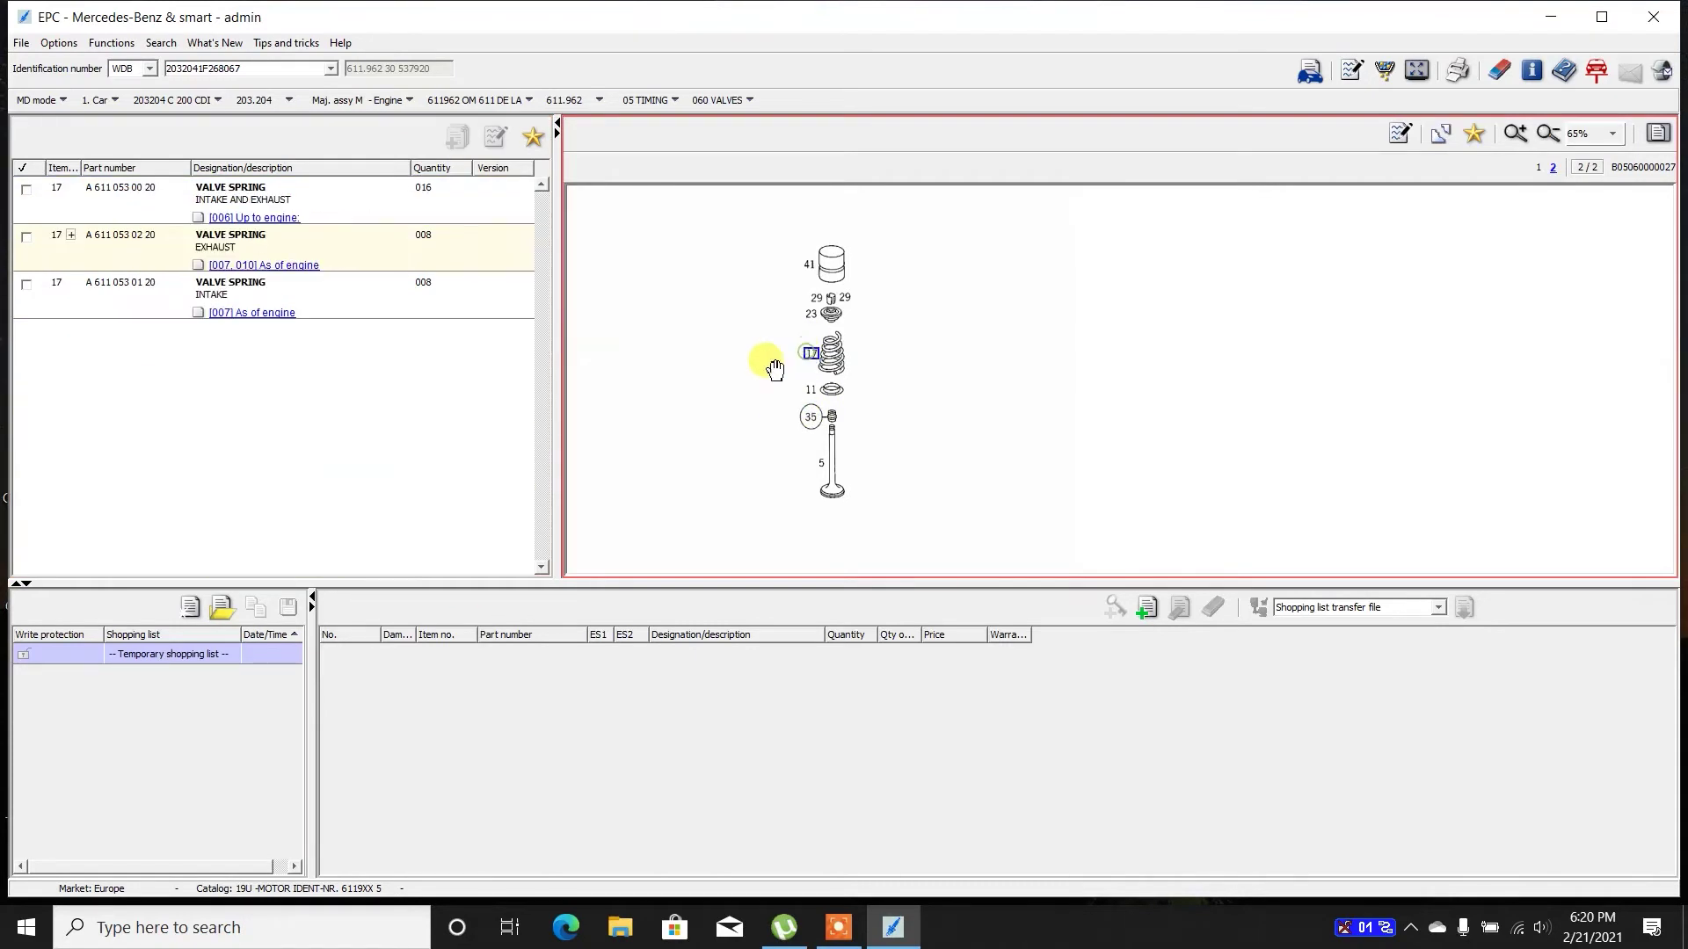
left_click(345, 260)
left_click(296, 265)
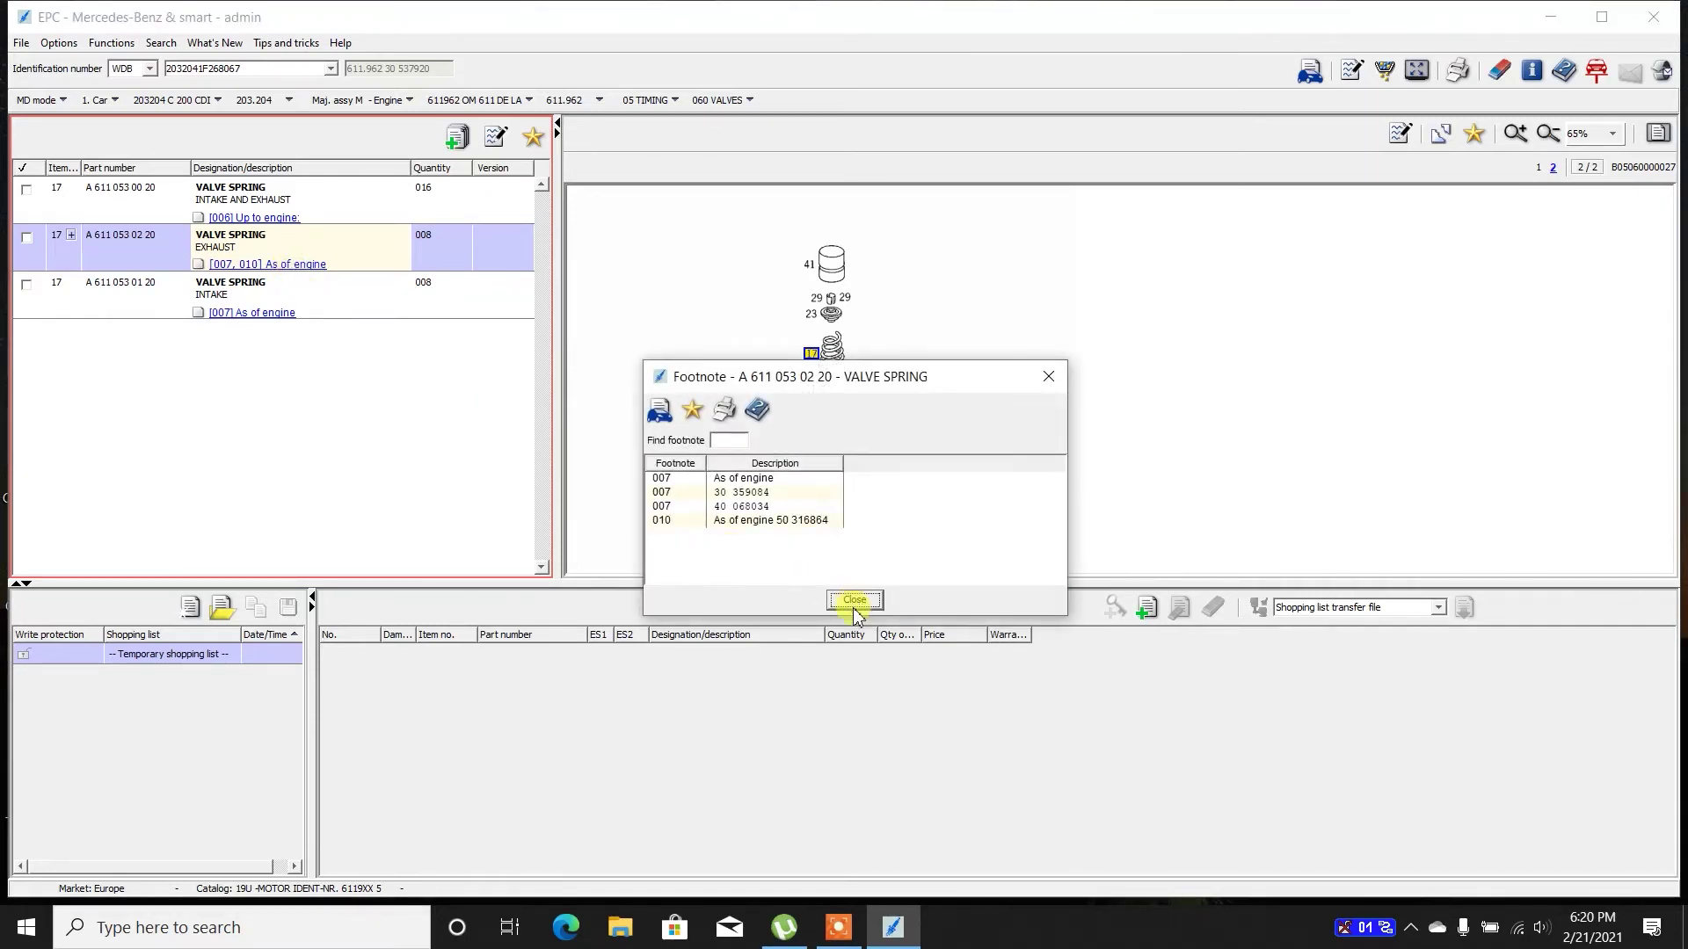
left_click(853, 601)
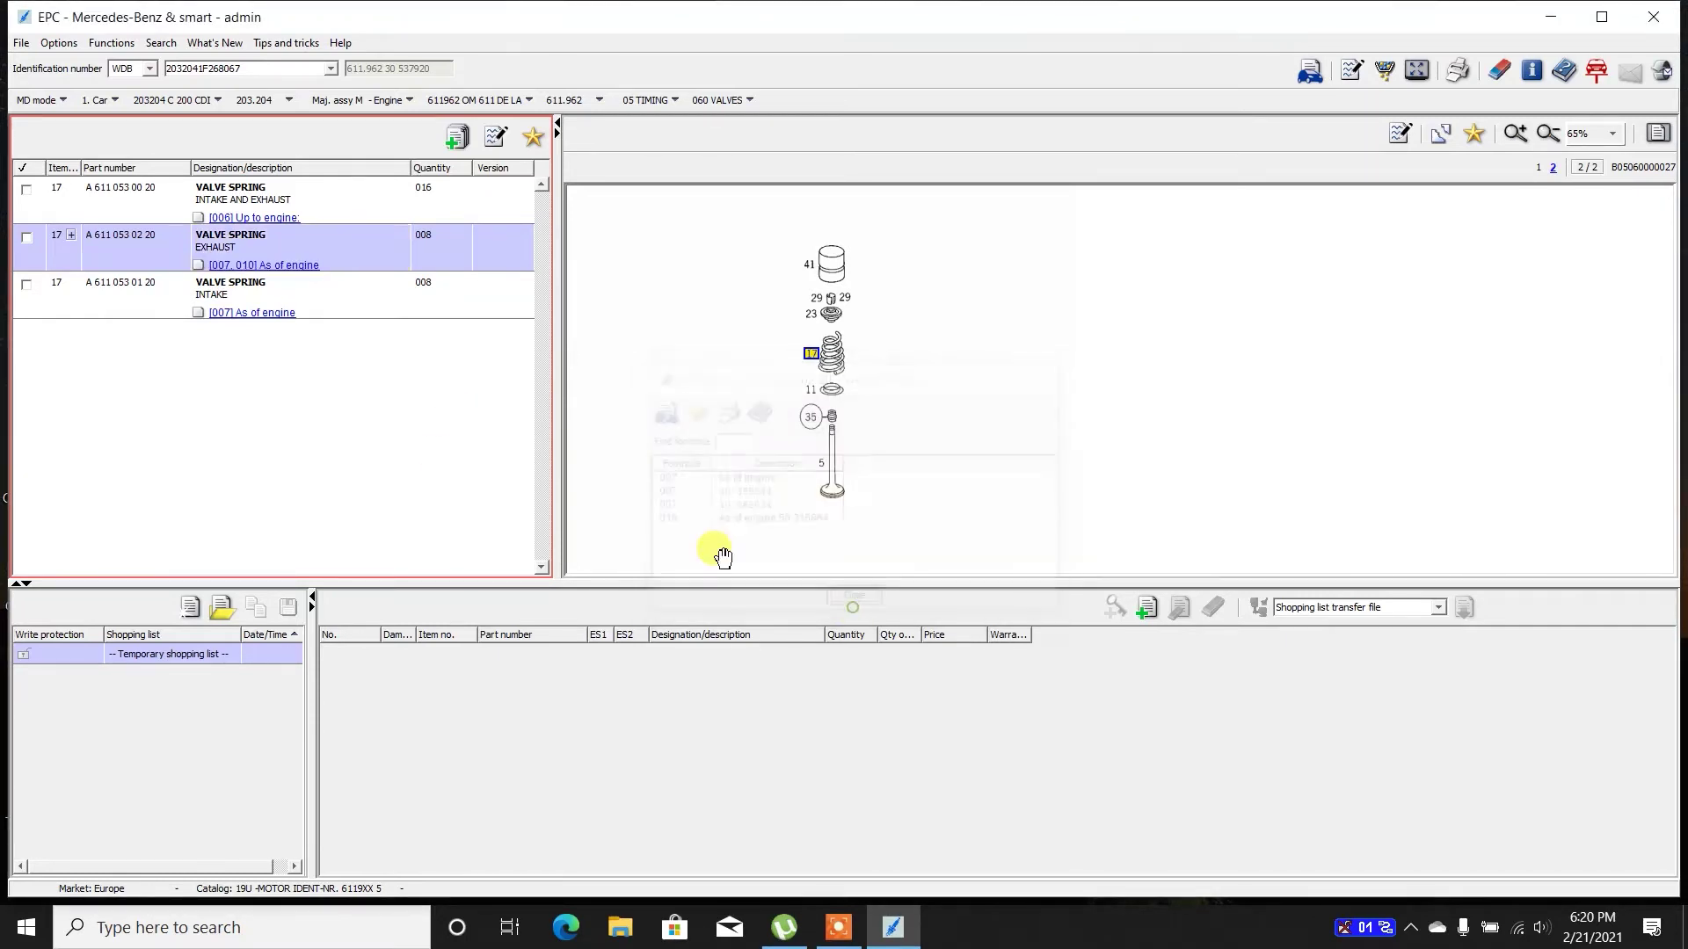
left_click(251, 313)
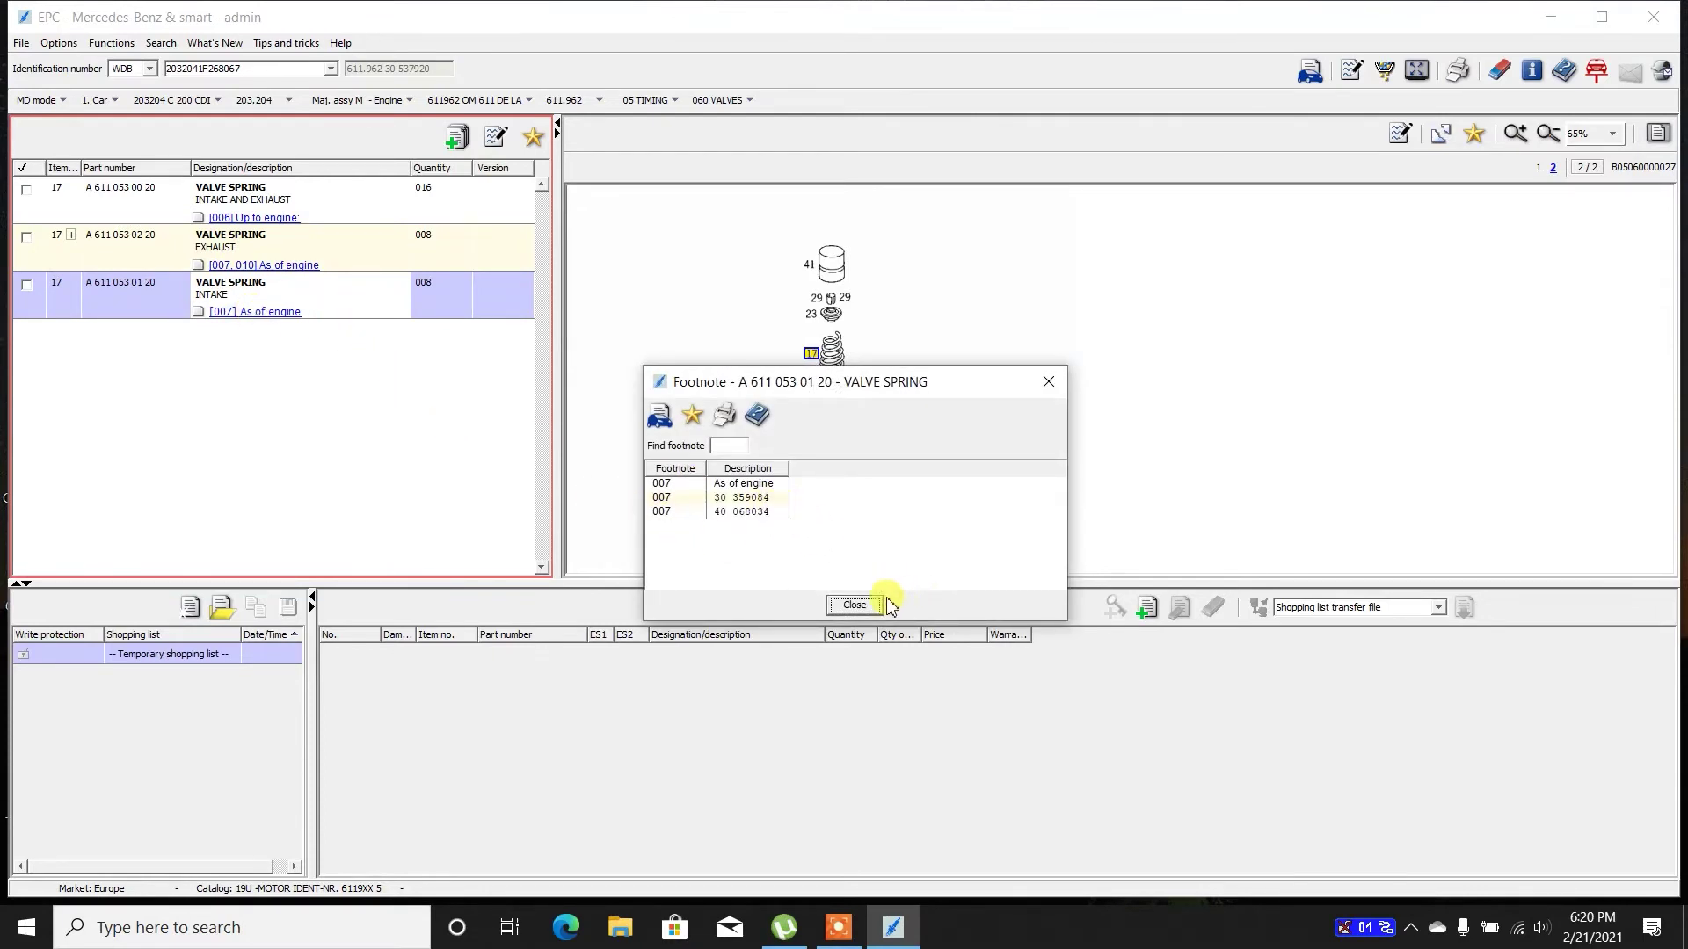
left_click(855, 605)
Clear the valve spring filter, look up the part entry for item 35, and restore the full valve parts list.
left_click(810, 355)
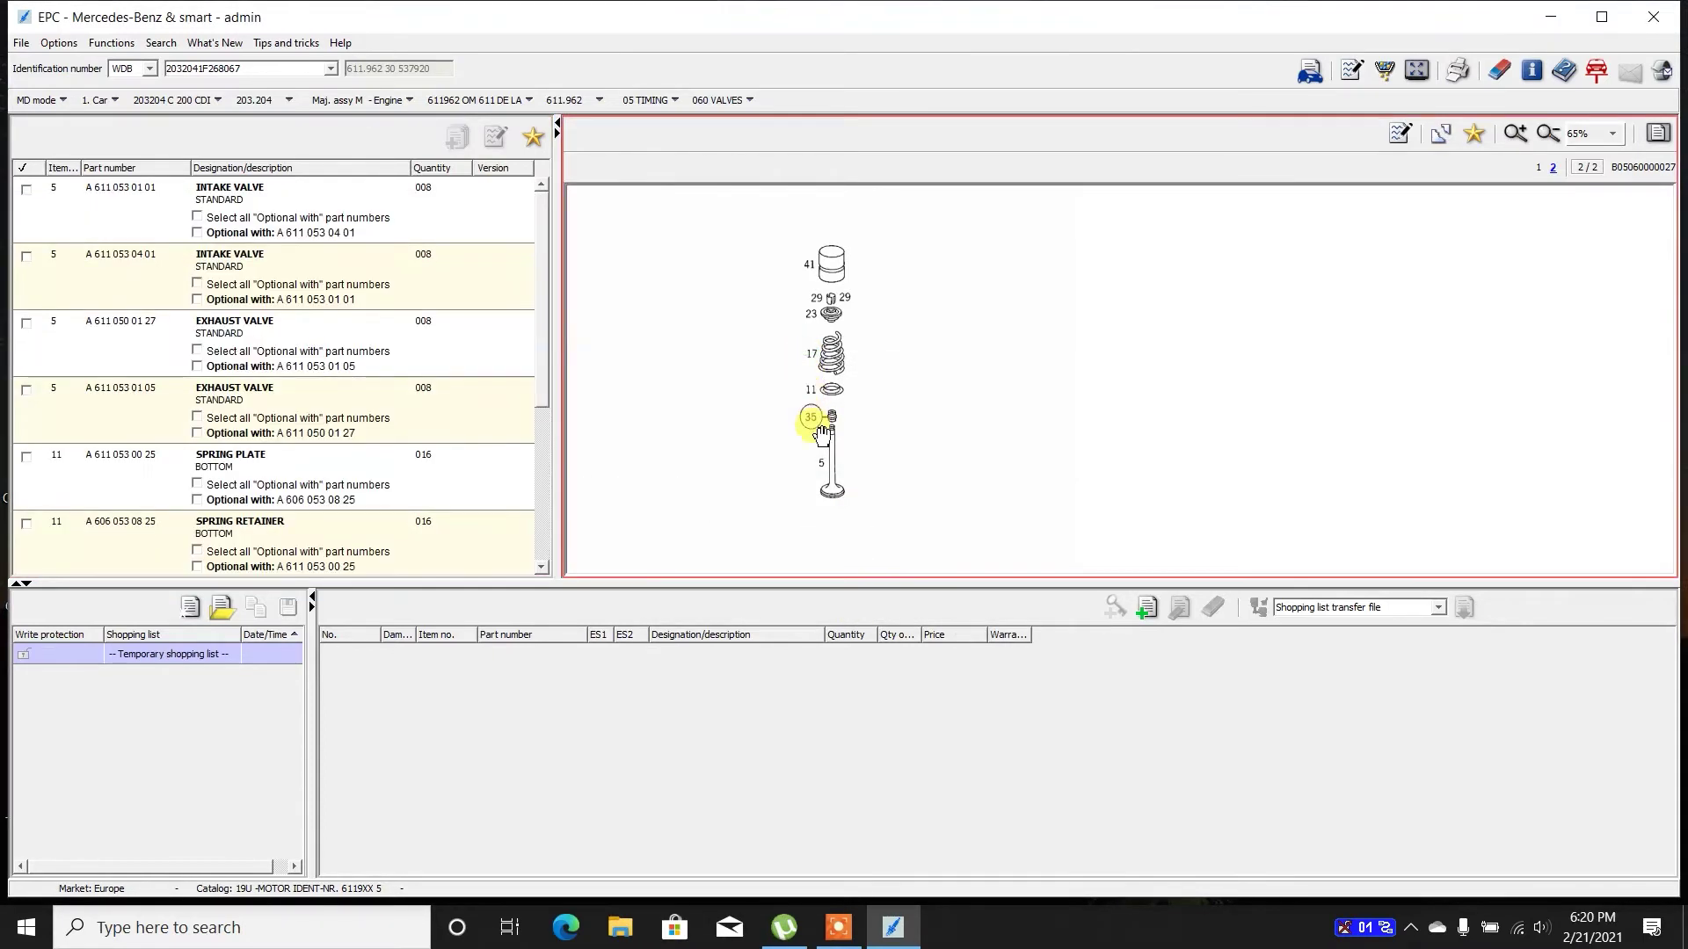
left_click(810, 417)
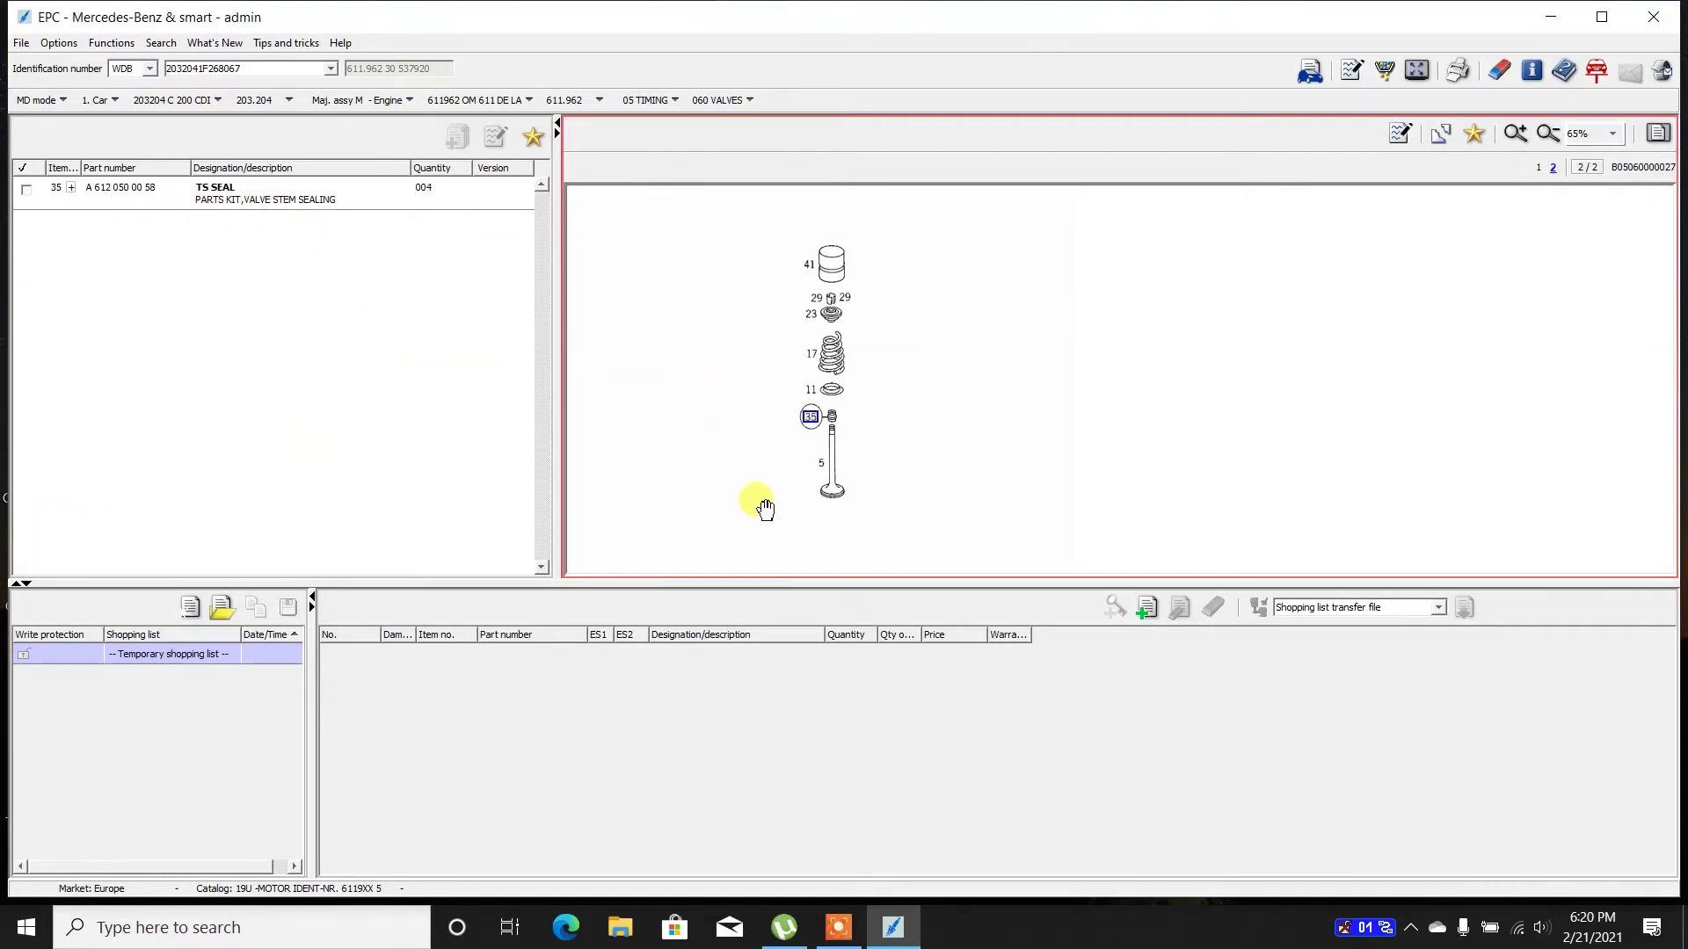
left_click(822, 470)
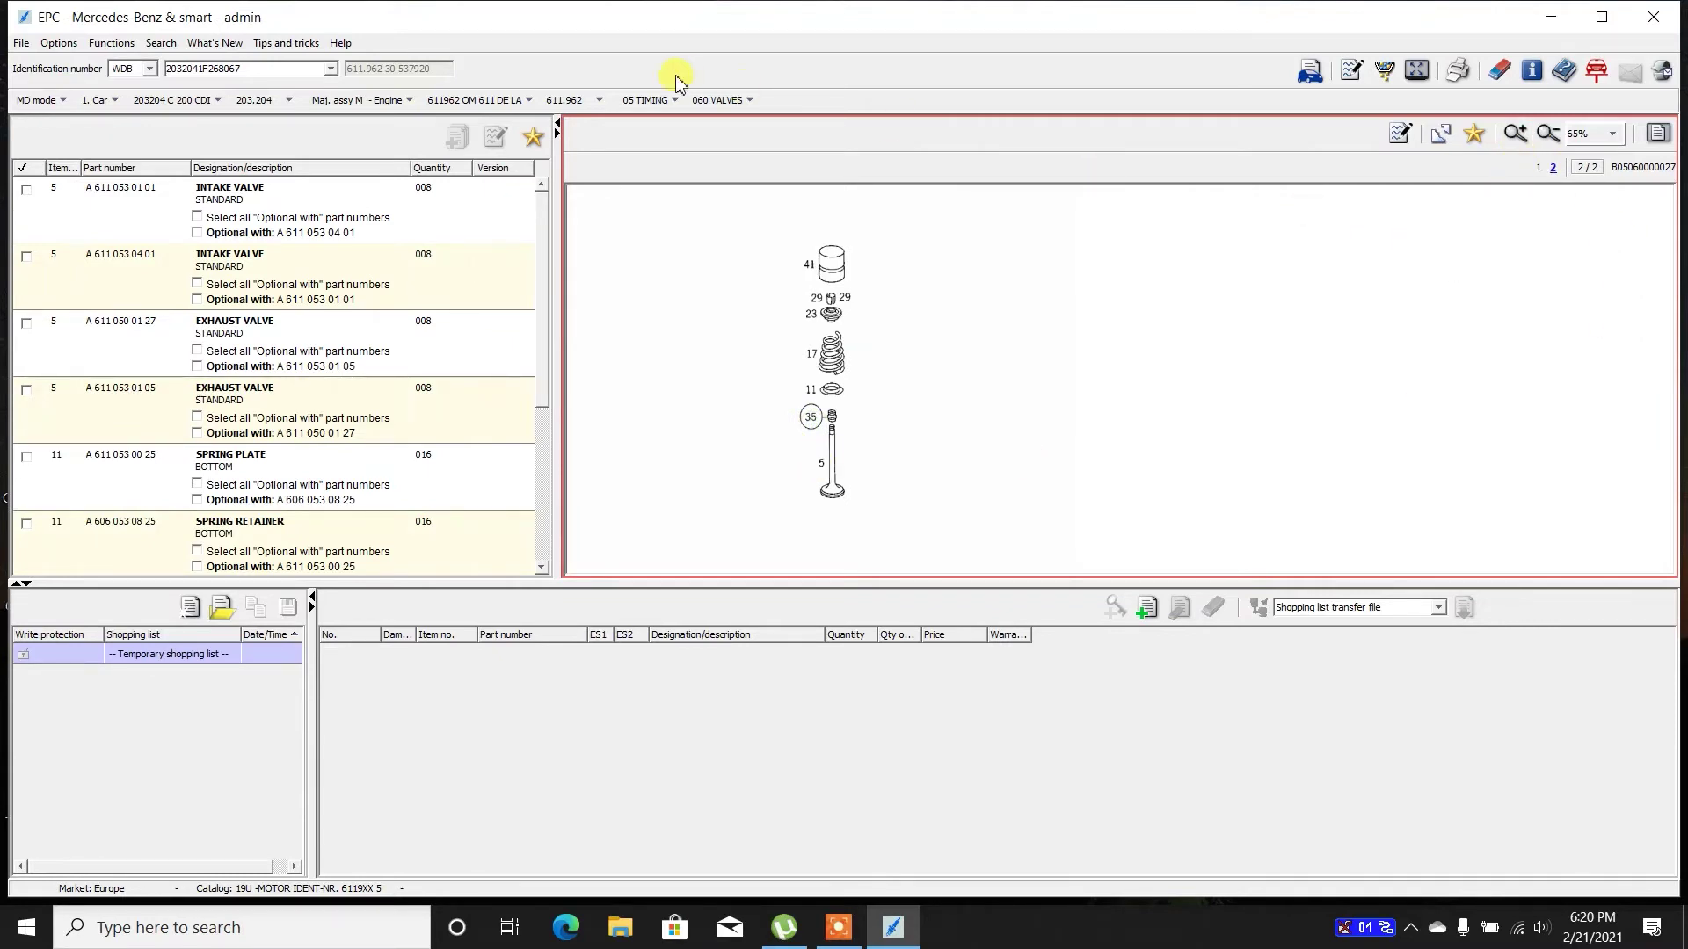
Switch from the timing group to engine group 25 Clutch and display its exploded drawing.
left_click(708, 101)
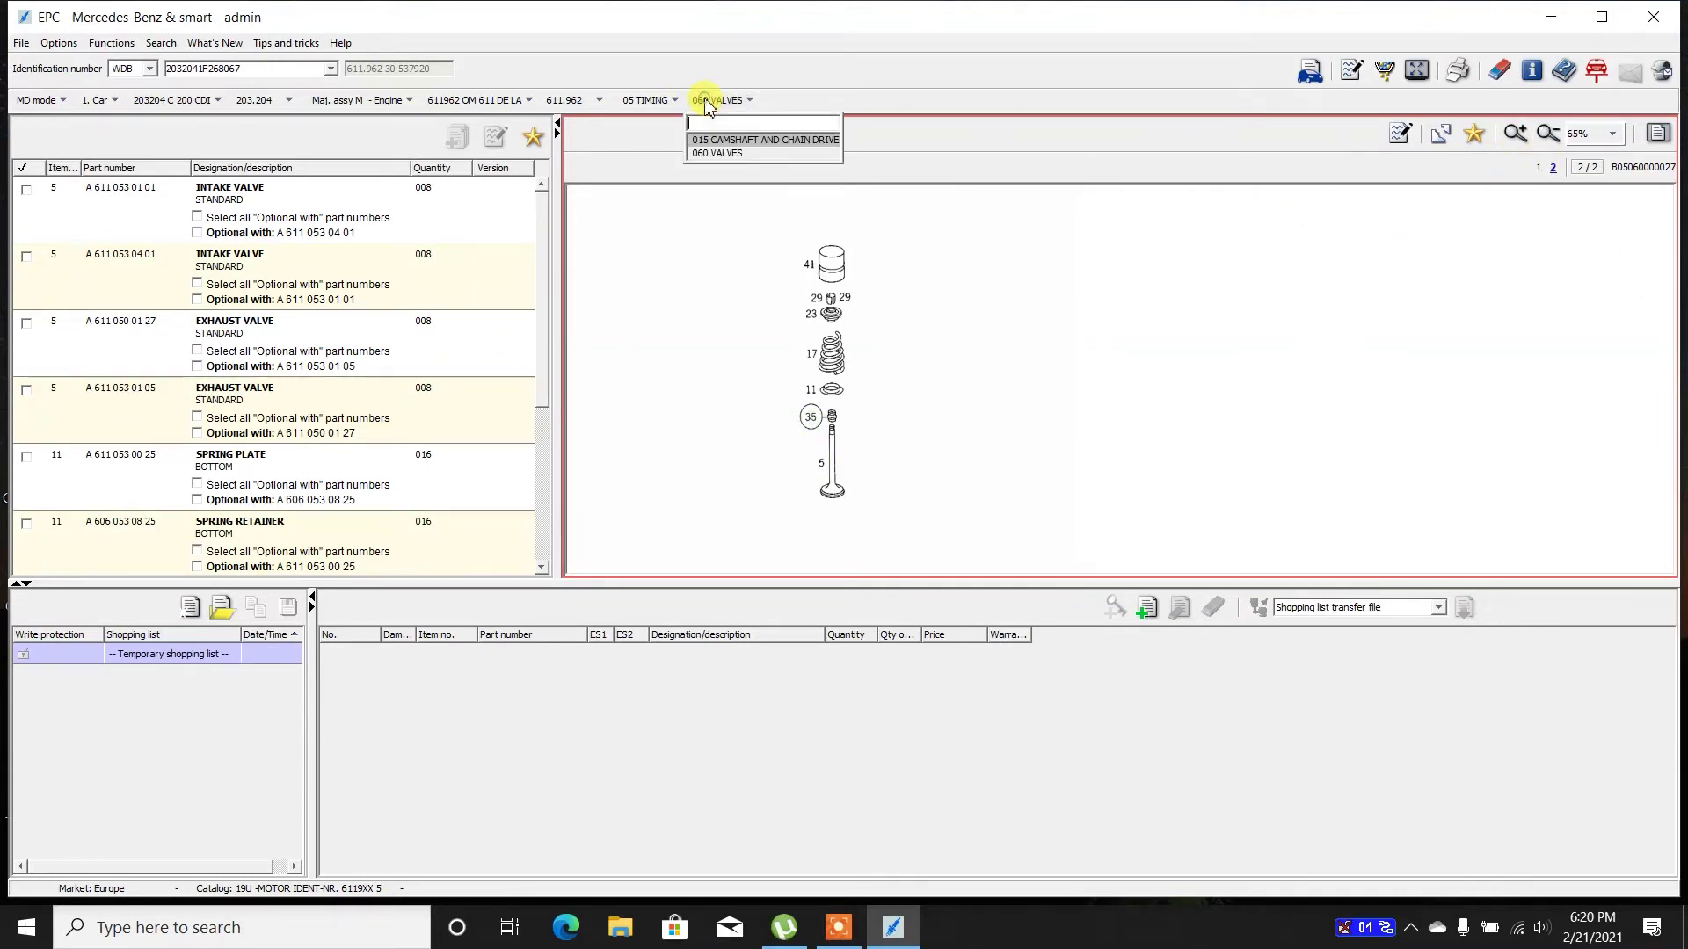
left_click(648, 100)
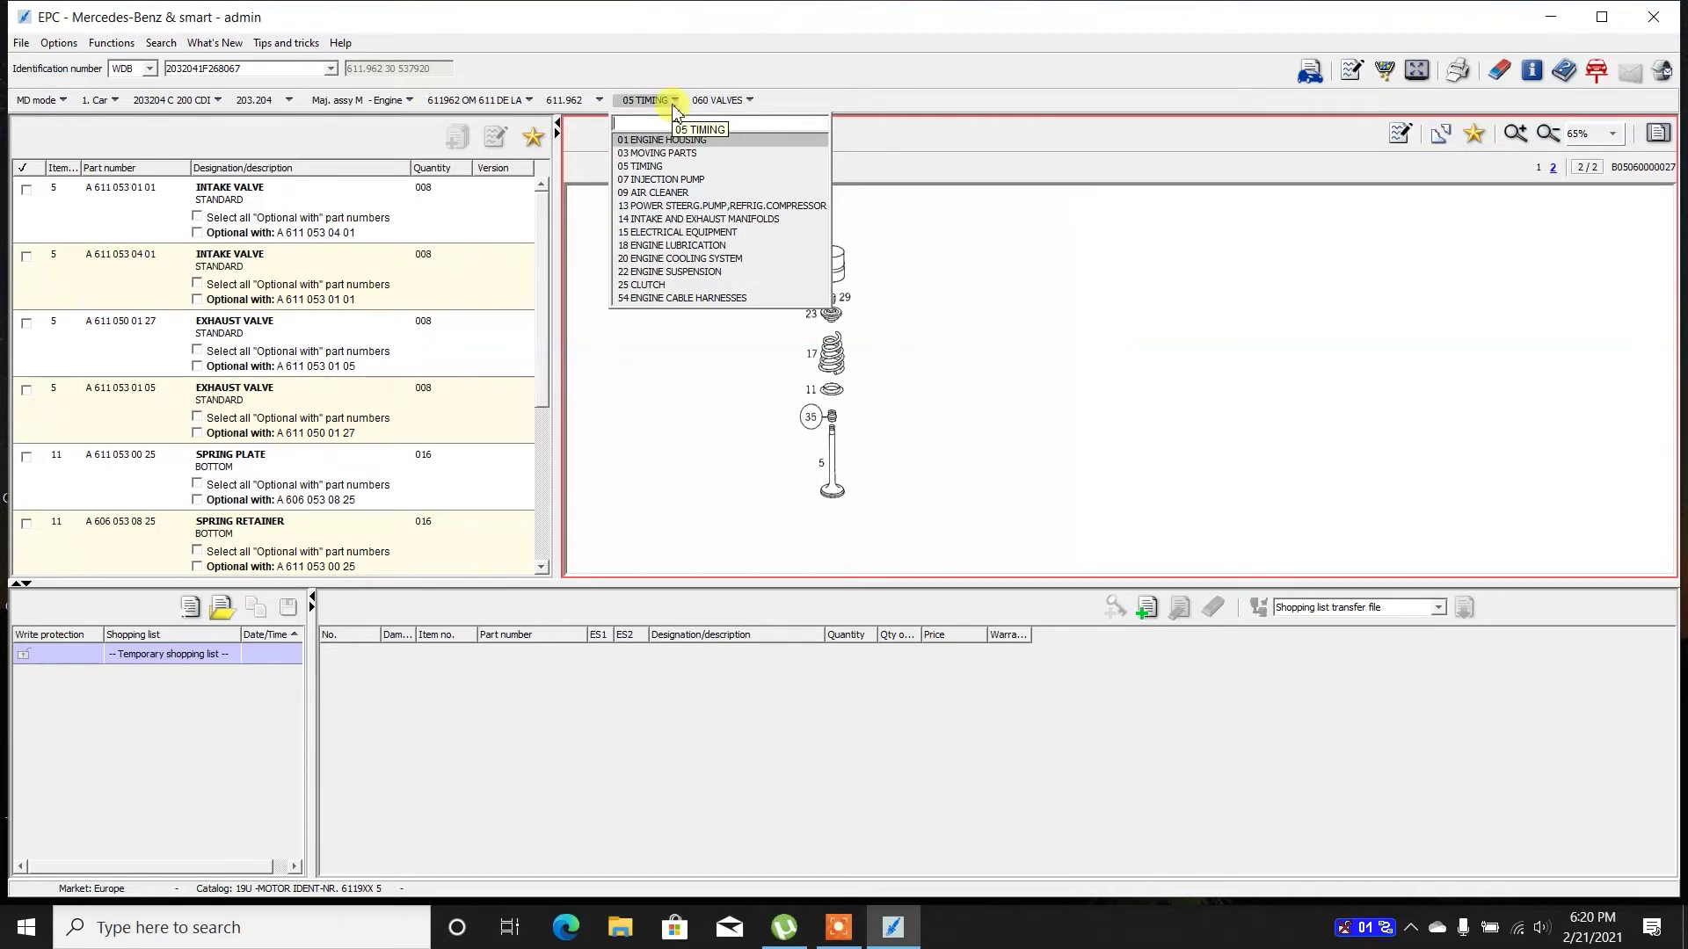
left_click(719, 287)
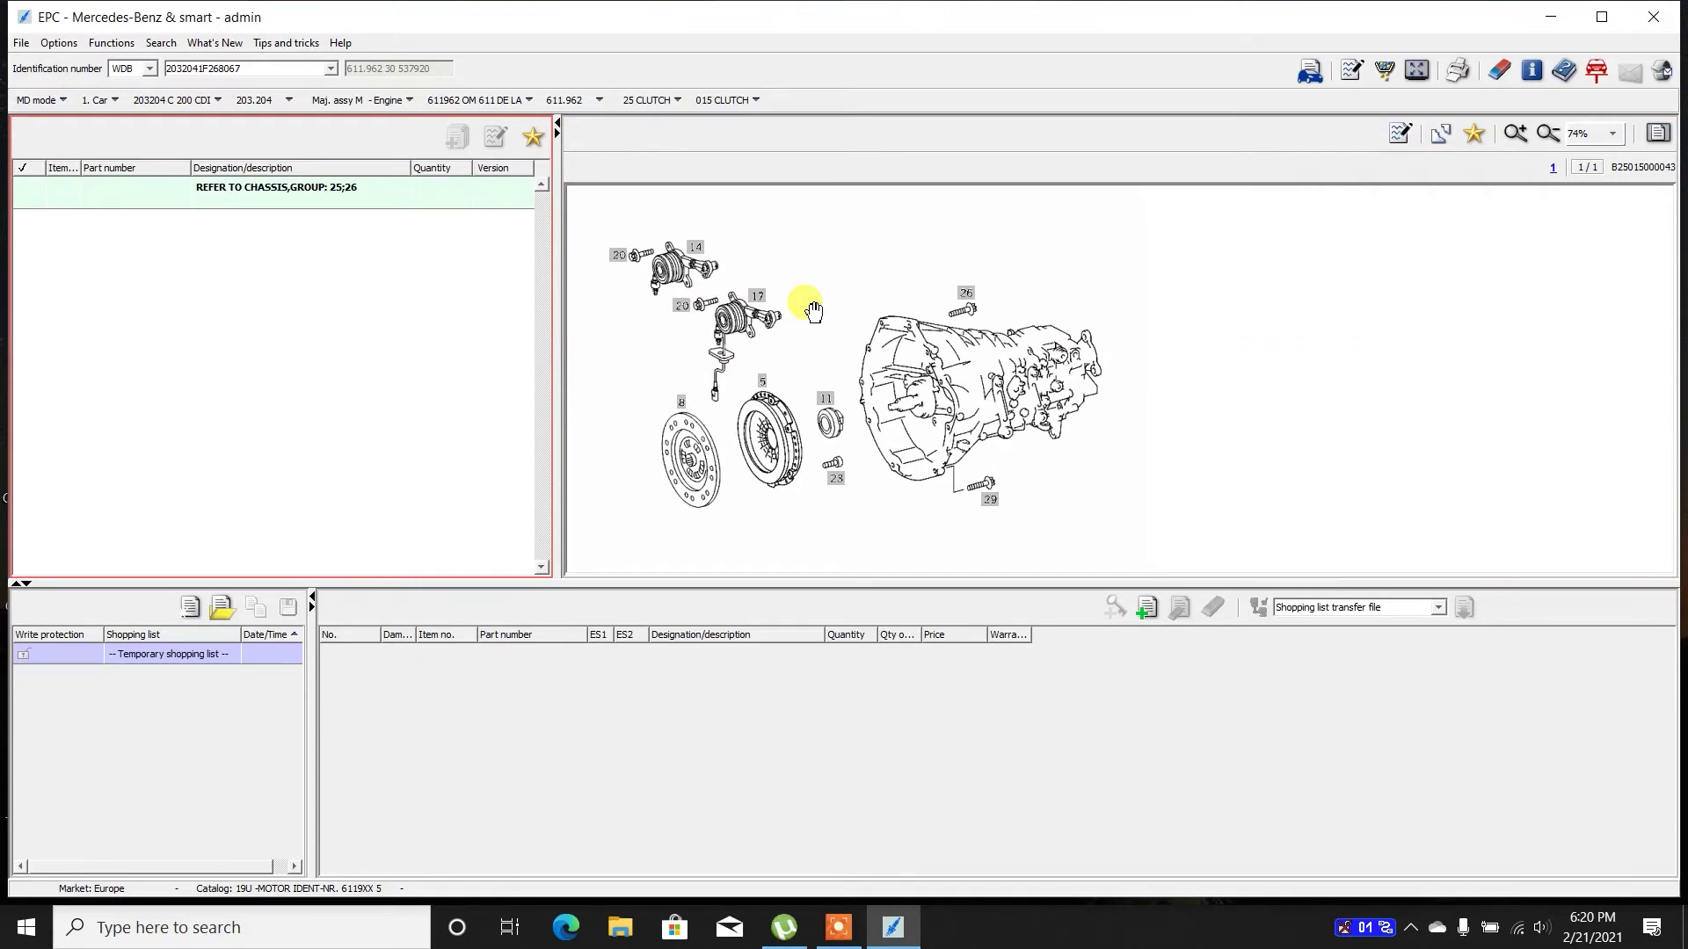
Open subgroup 035 Starter and Ground Cable Harness in group 54 Engine Cable Harnesses with its parts list and drawing.
left_click(650, 101)
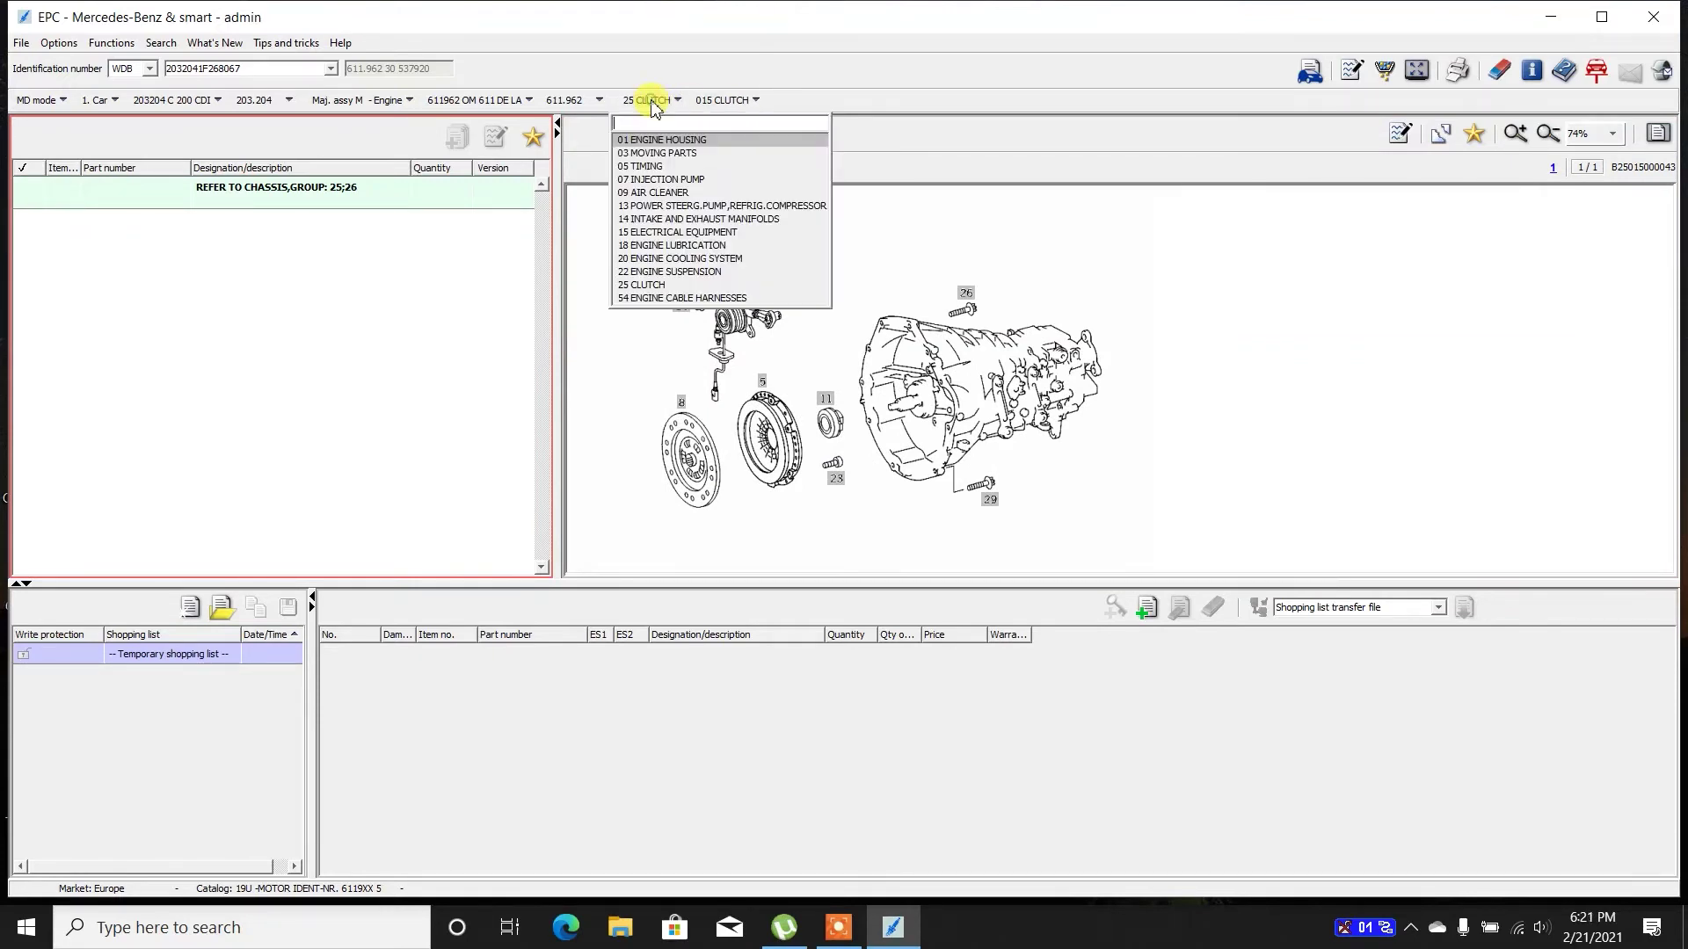
left_click(741, 299)
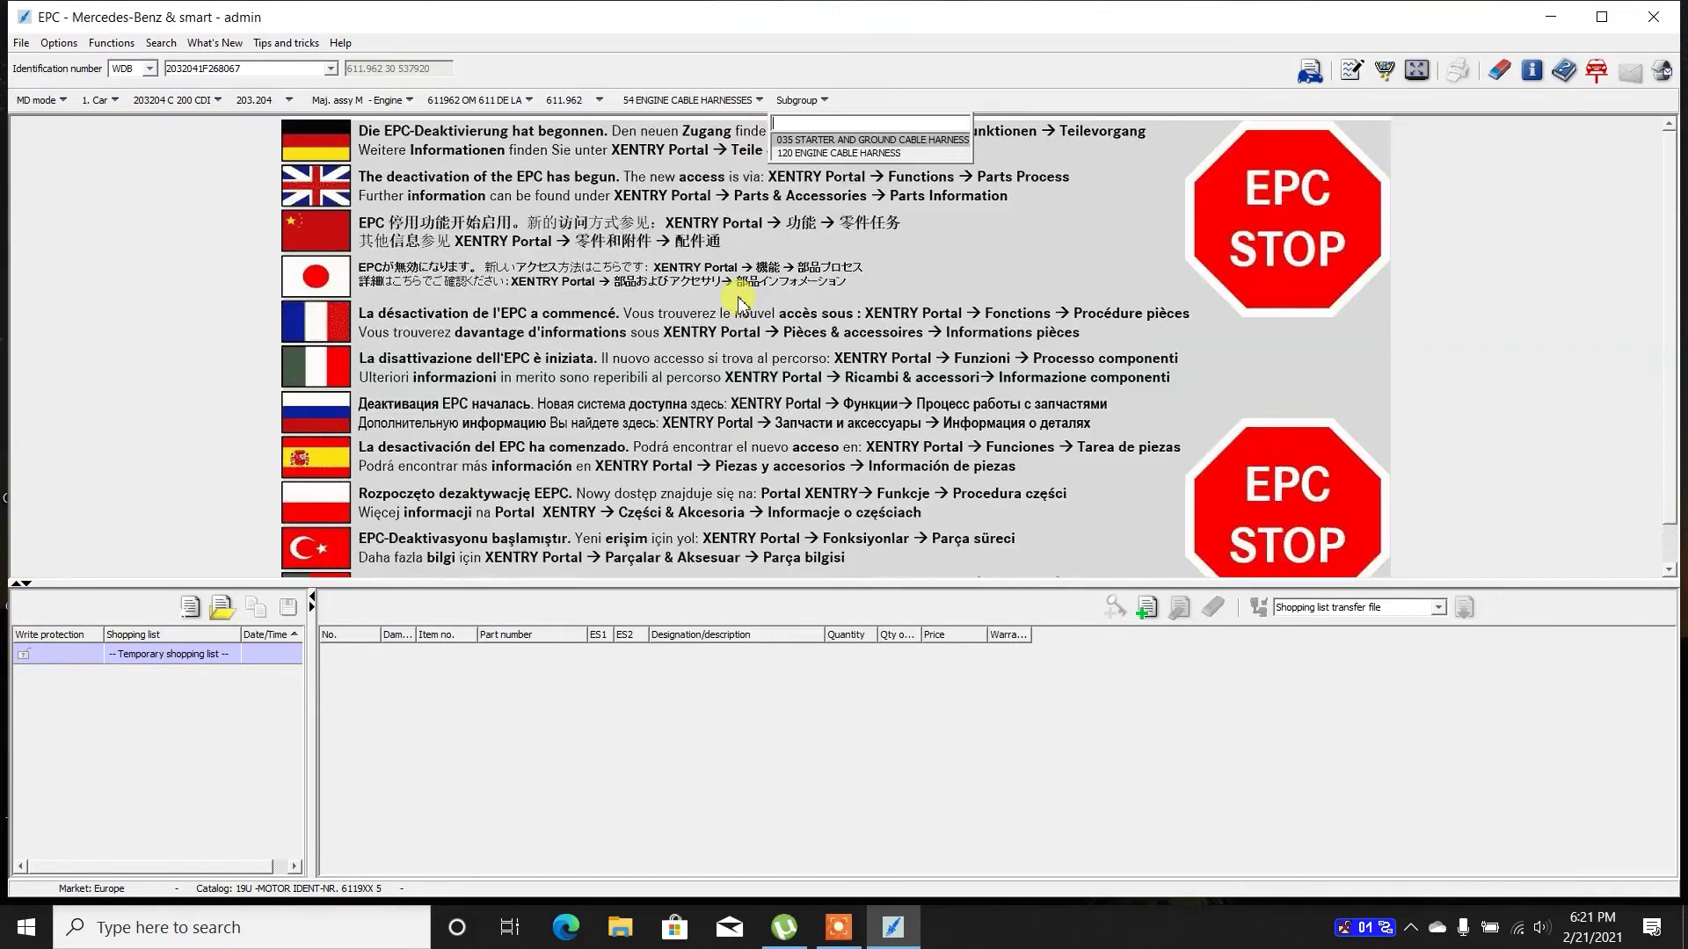
left_click(849, 139)
left_click(1056, 434)
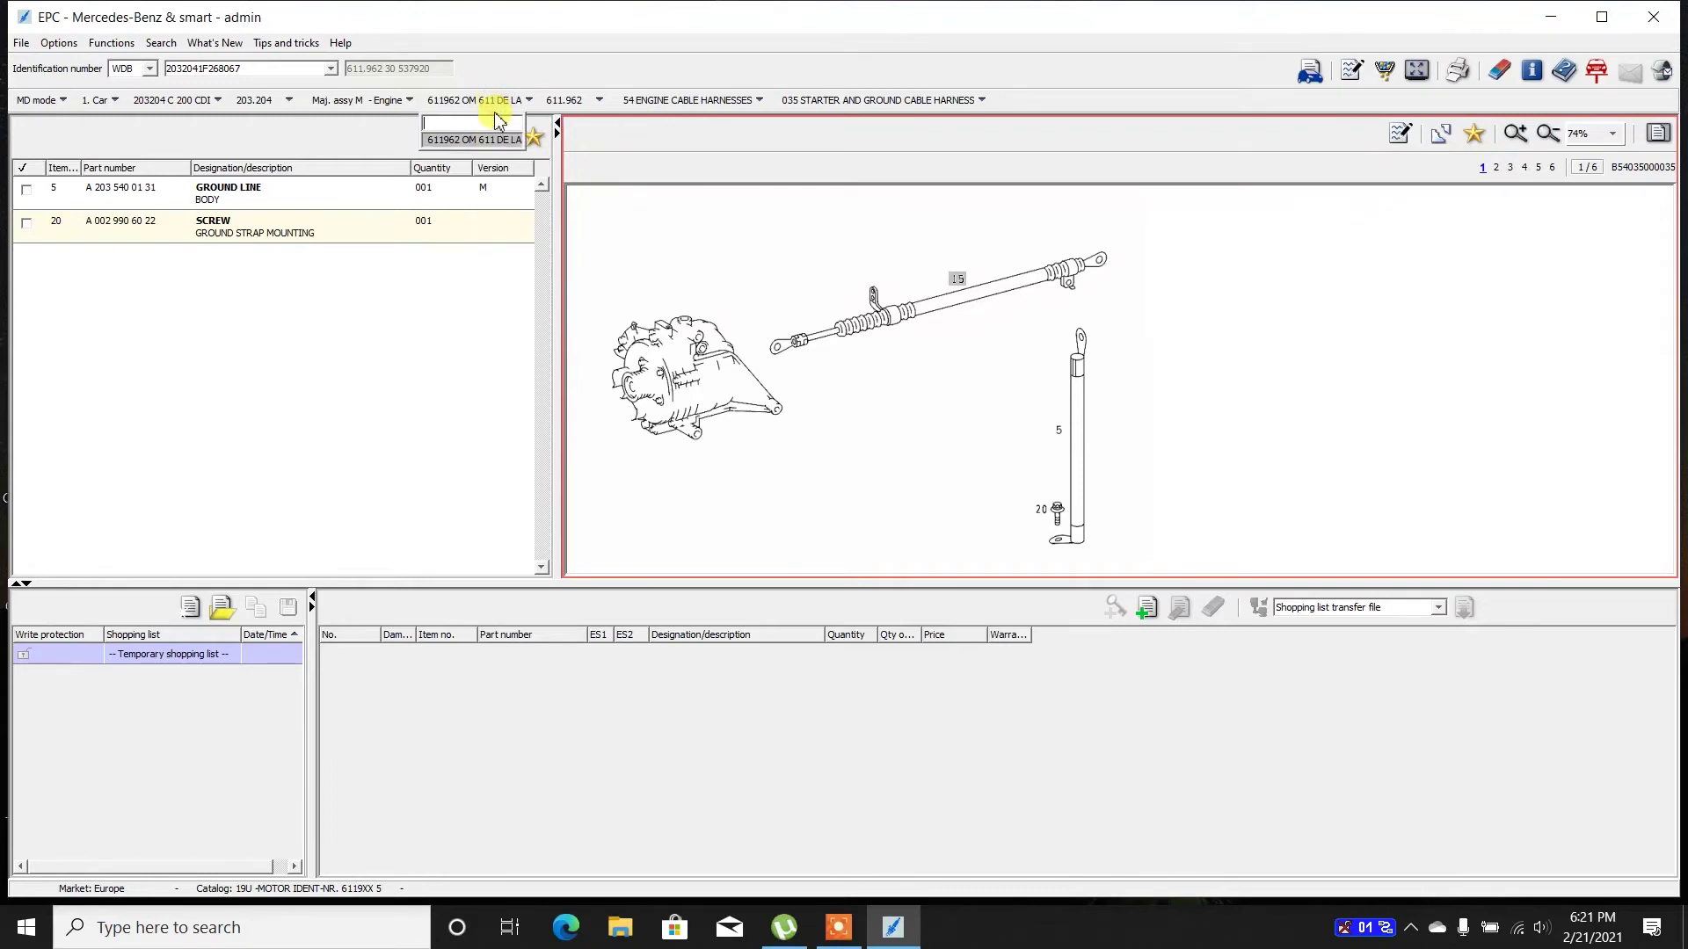
Switch to the manual transmission assembly, open subgroup 520 Transmission Case and Cover, and look up item 5 from the drawing.
left_click(370, 99)
left_click(392, 155)
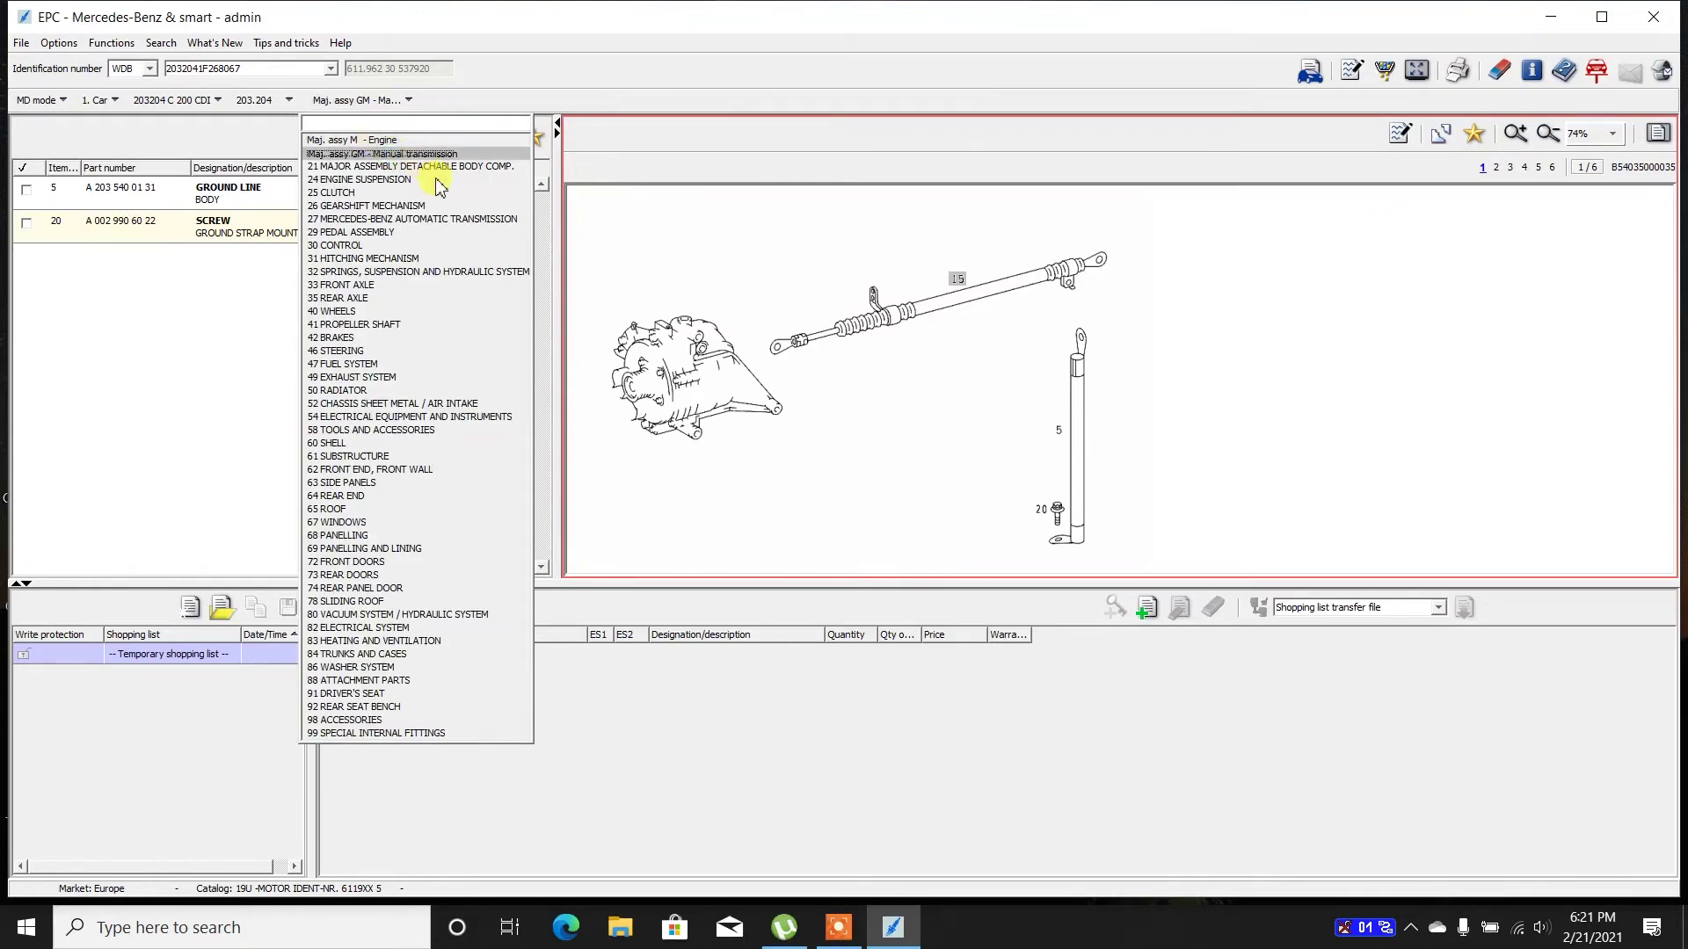
left_click(1020, 153)
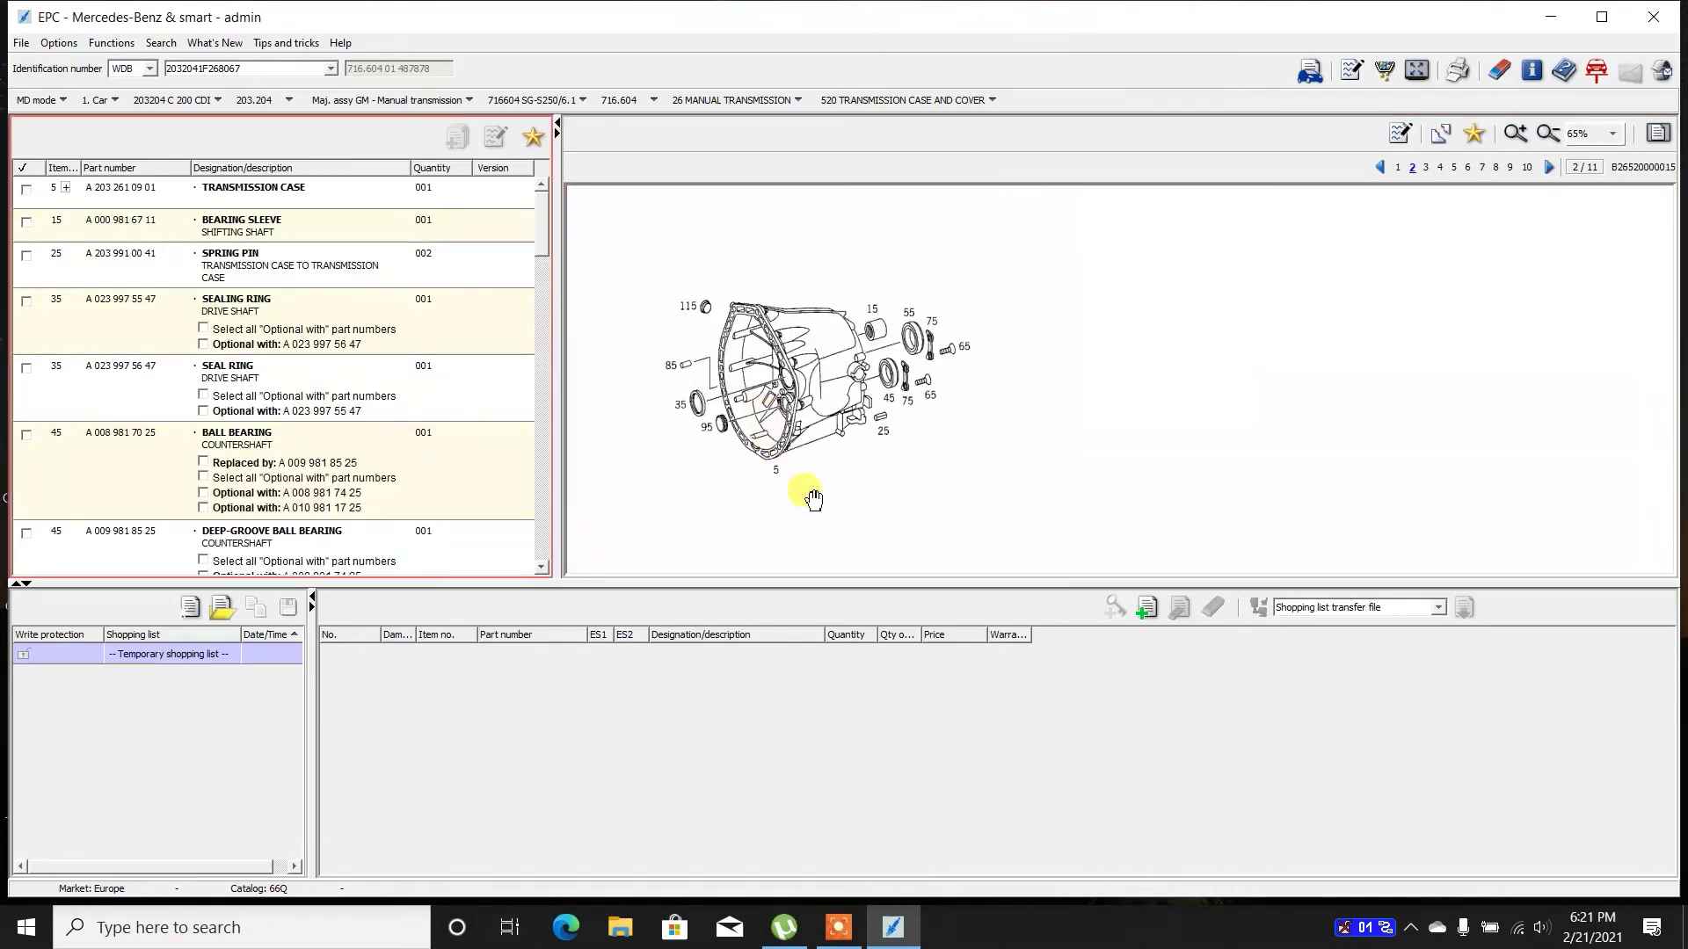
left_click(777, 472)
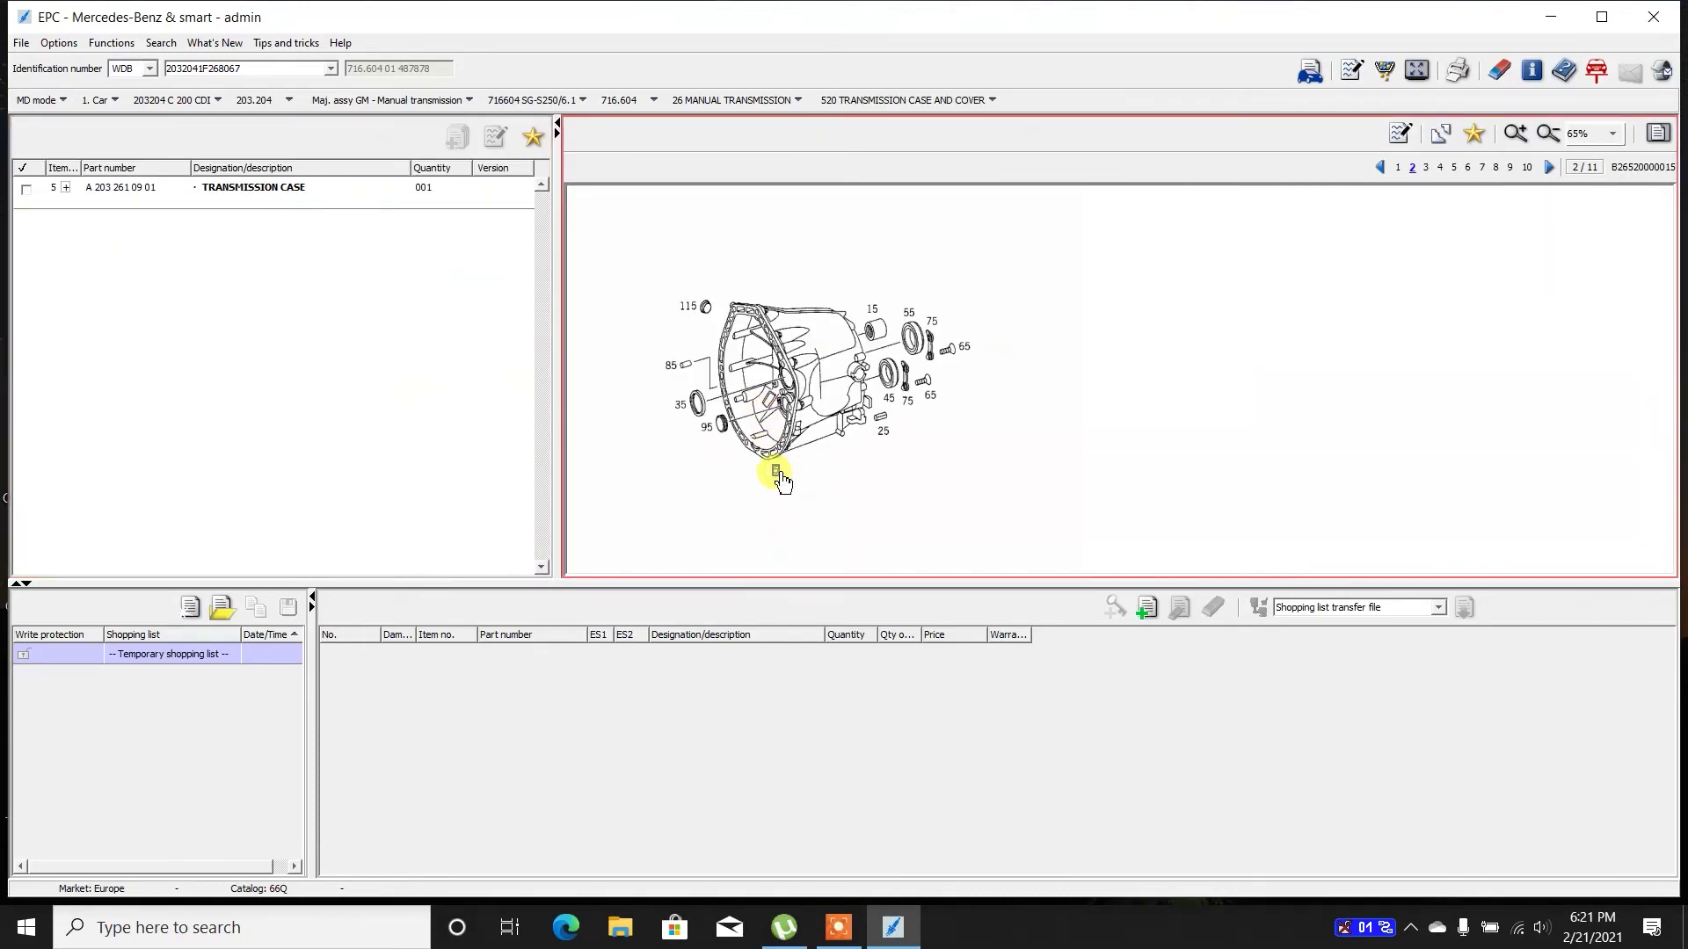
Open subgroup 545 Transmission Shafts and Gears, look up item 305, and restore the full parts list.
left_click(785, 100)
left_click(921, 101)
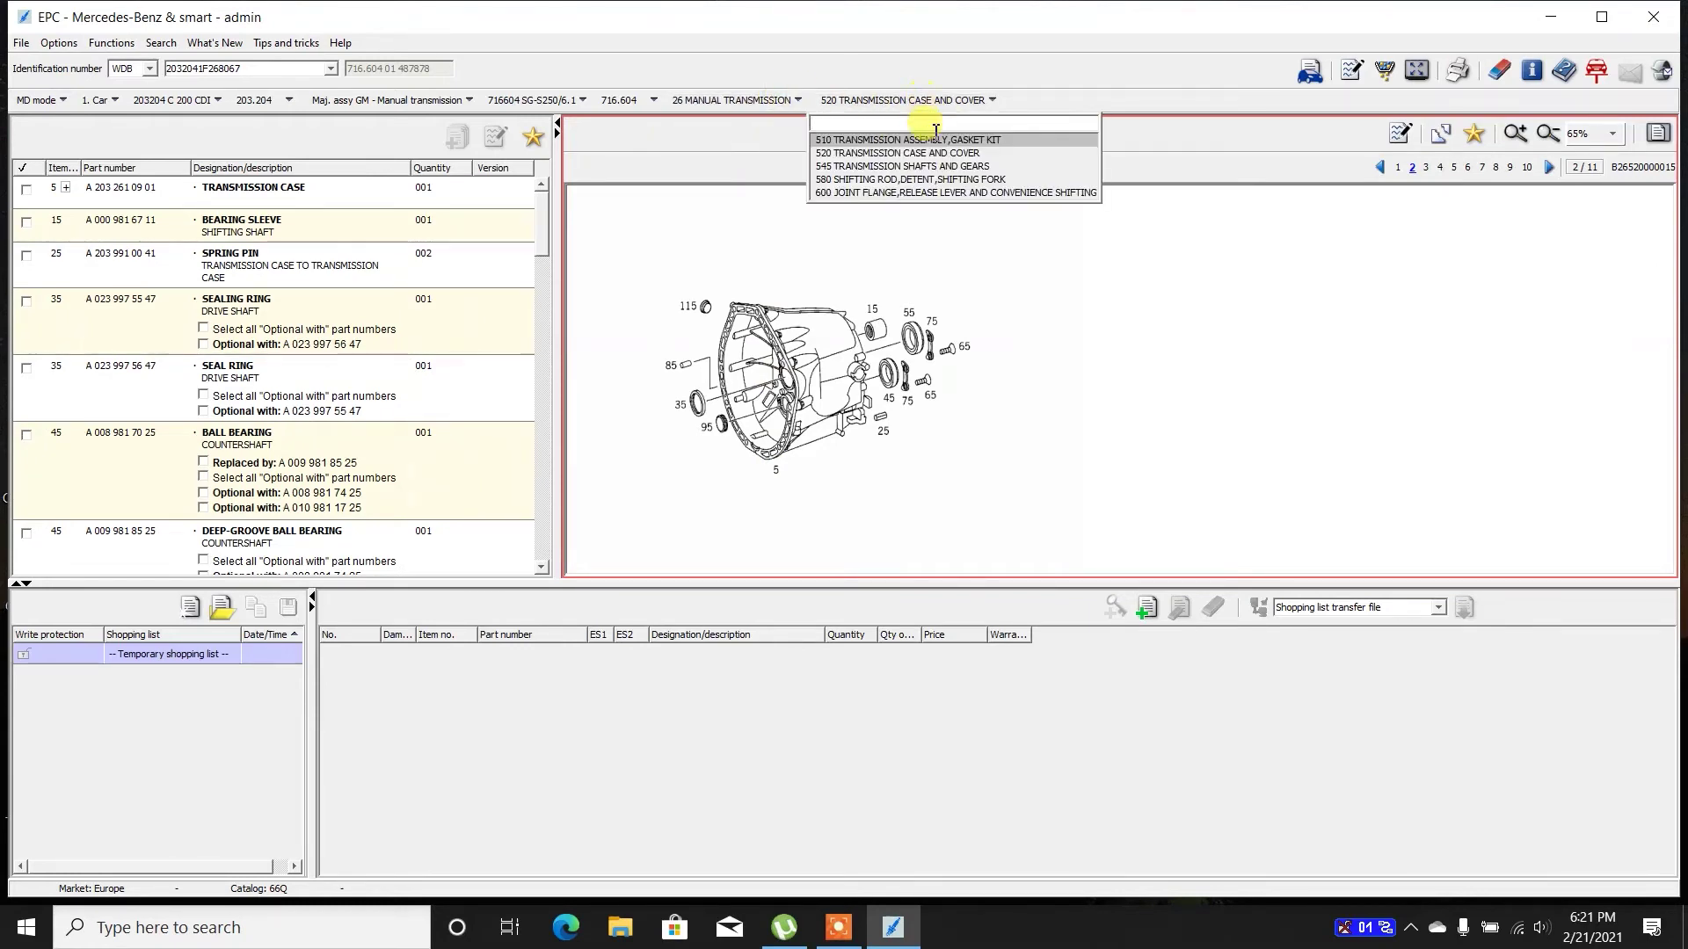
left_click(1007, 165)
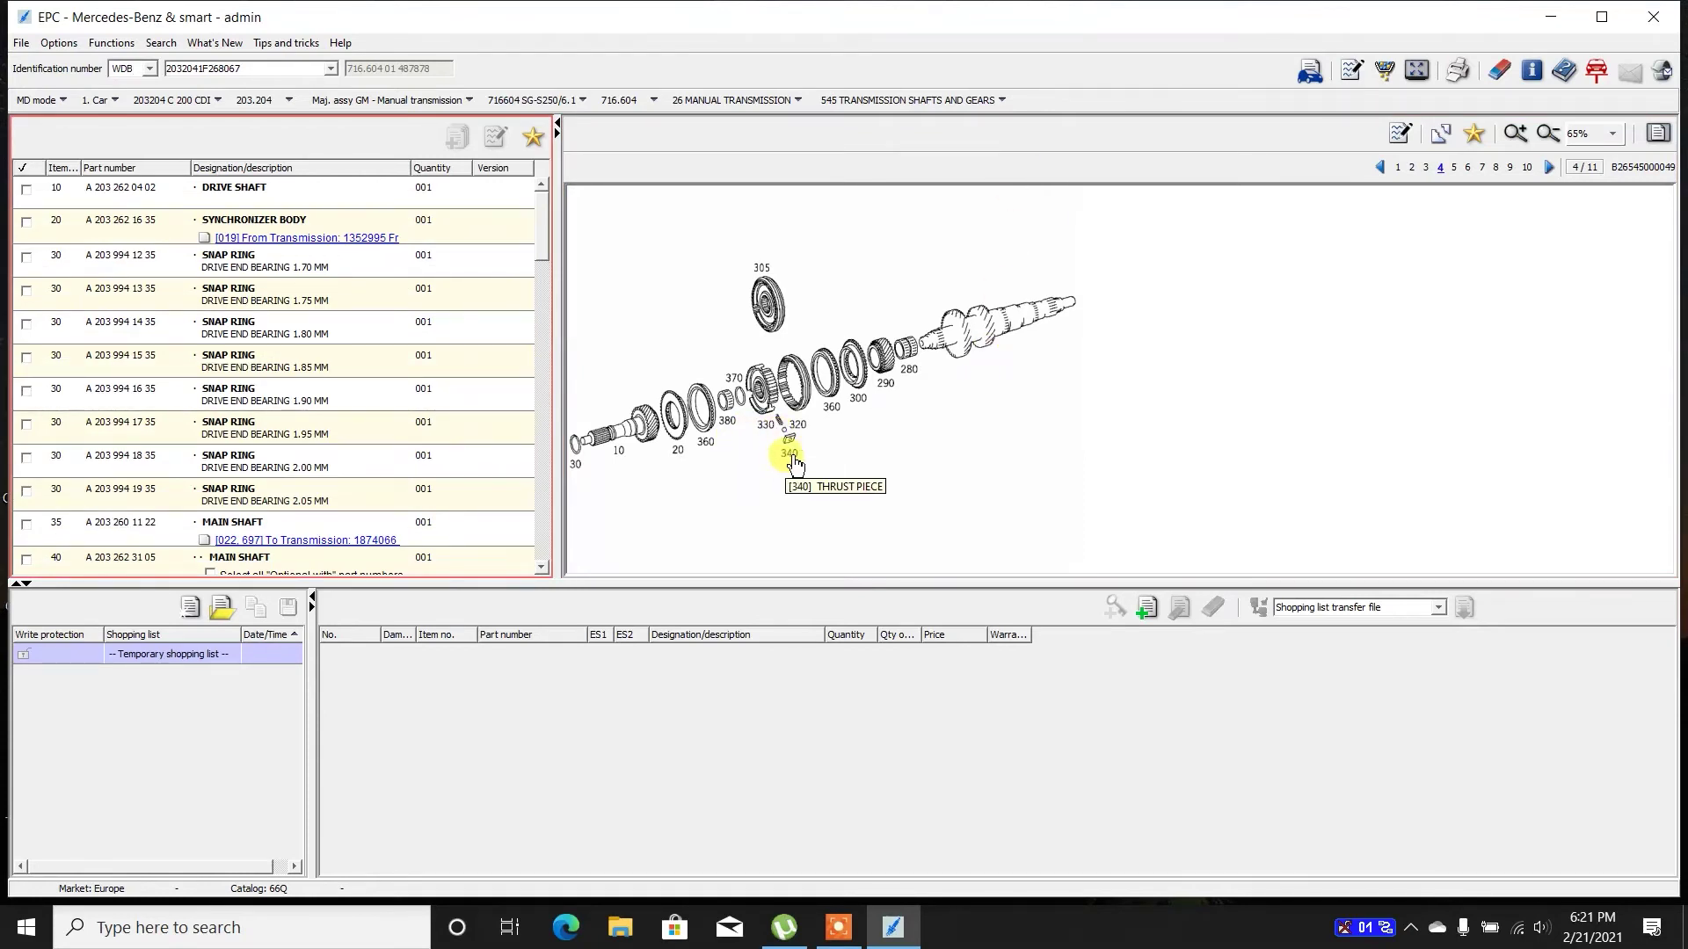
left_click(760, 286)
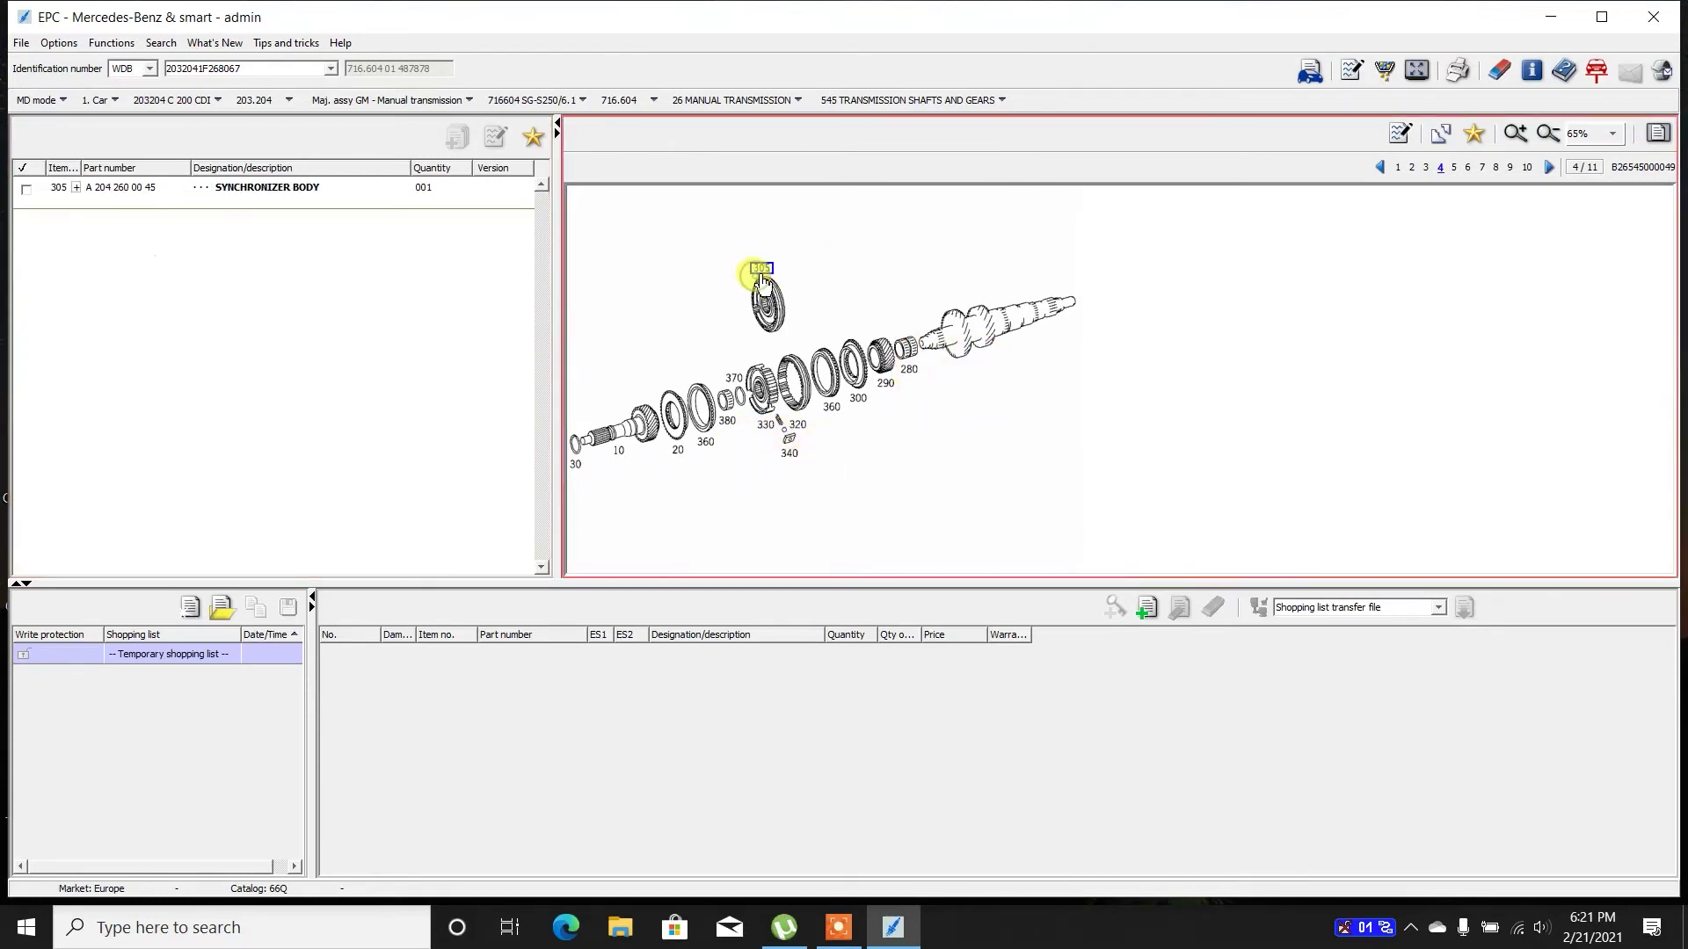
left_click(761, 285)
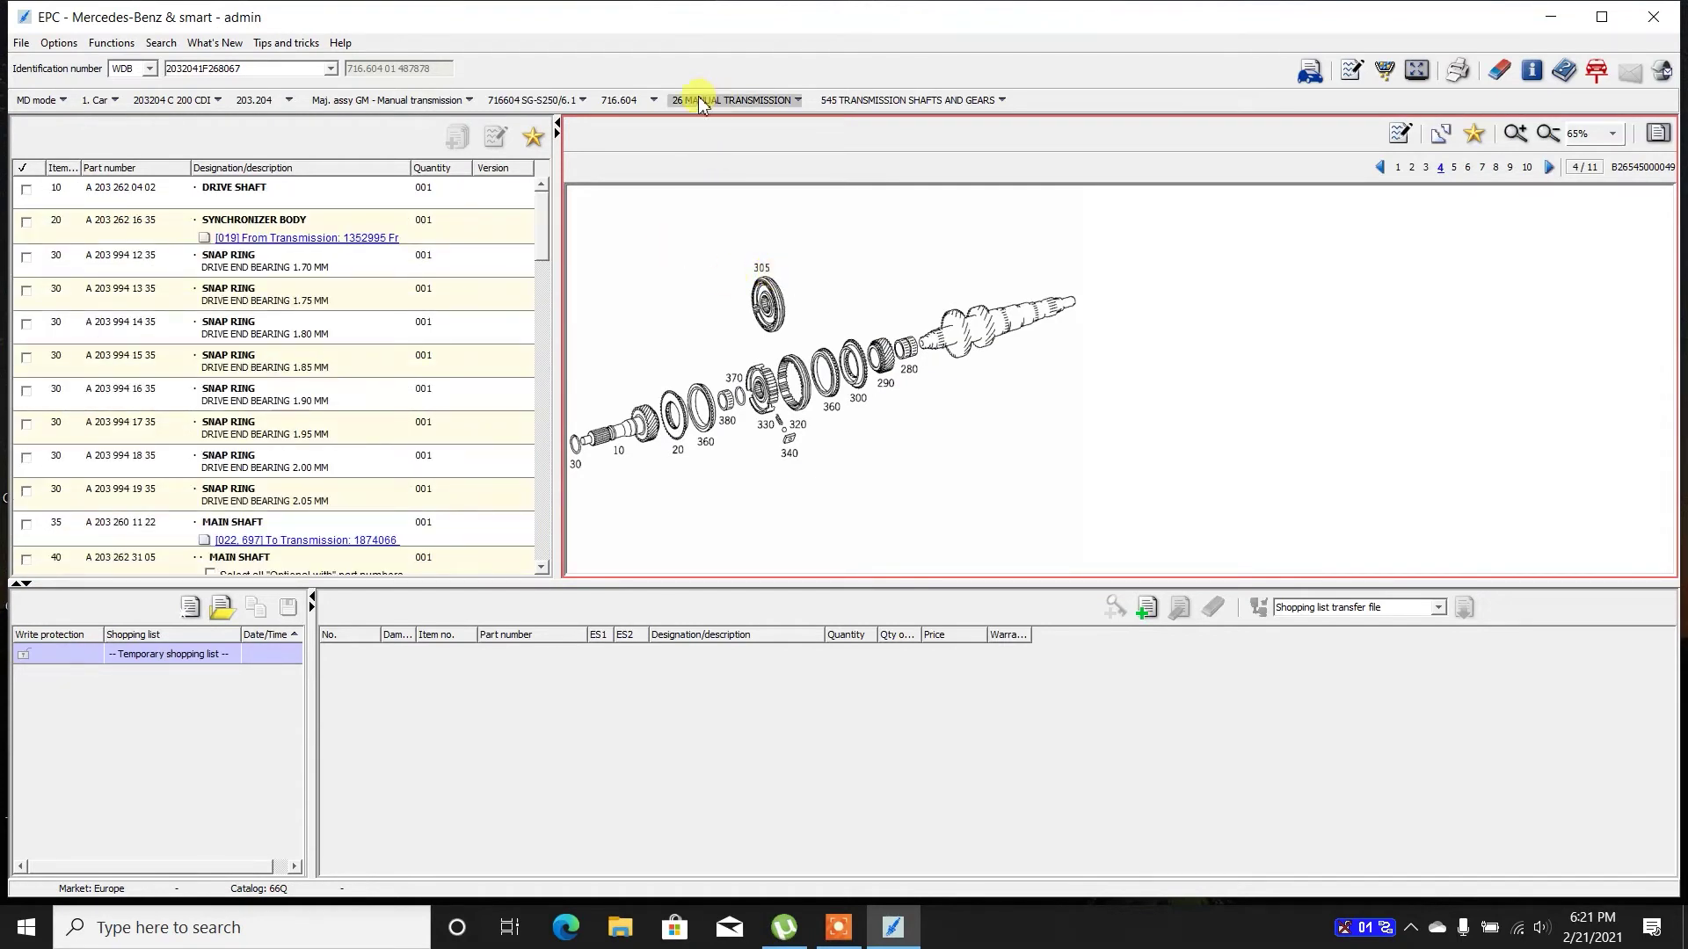
Open group 30 Control and expand item 10, the accelerator pedal, to show the part number it replaces.
left_click(385, 104)
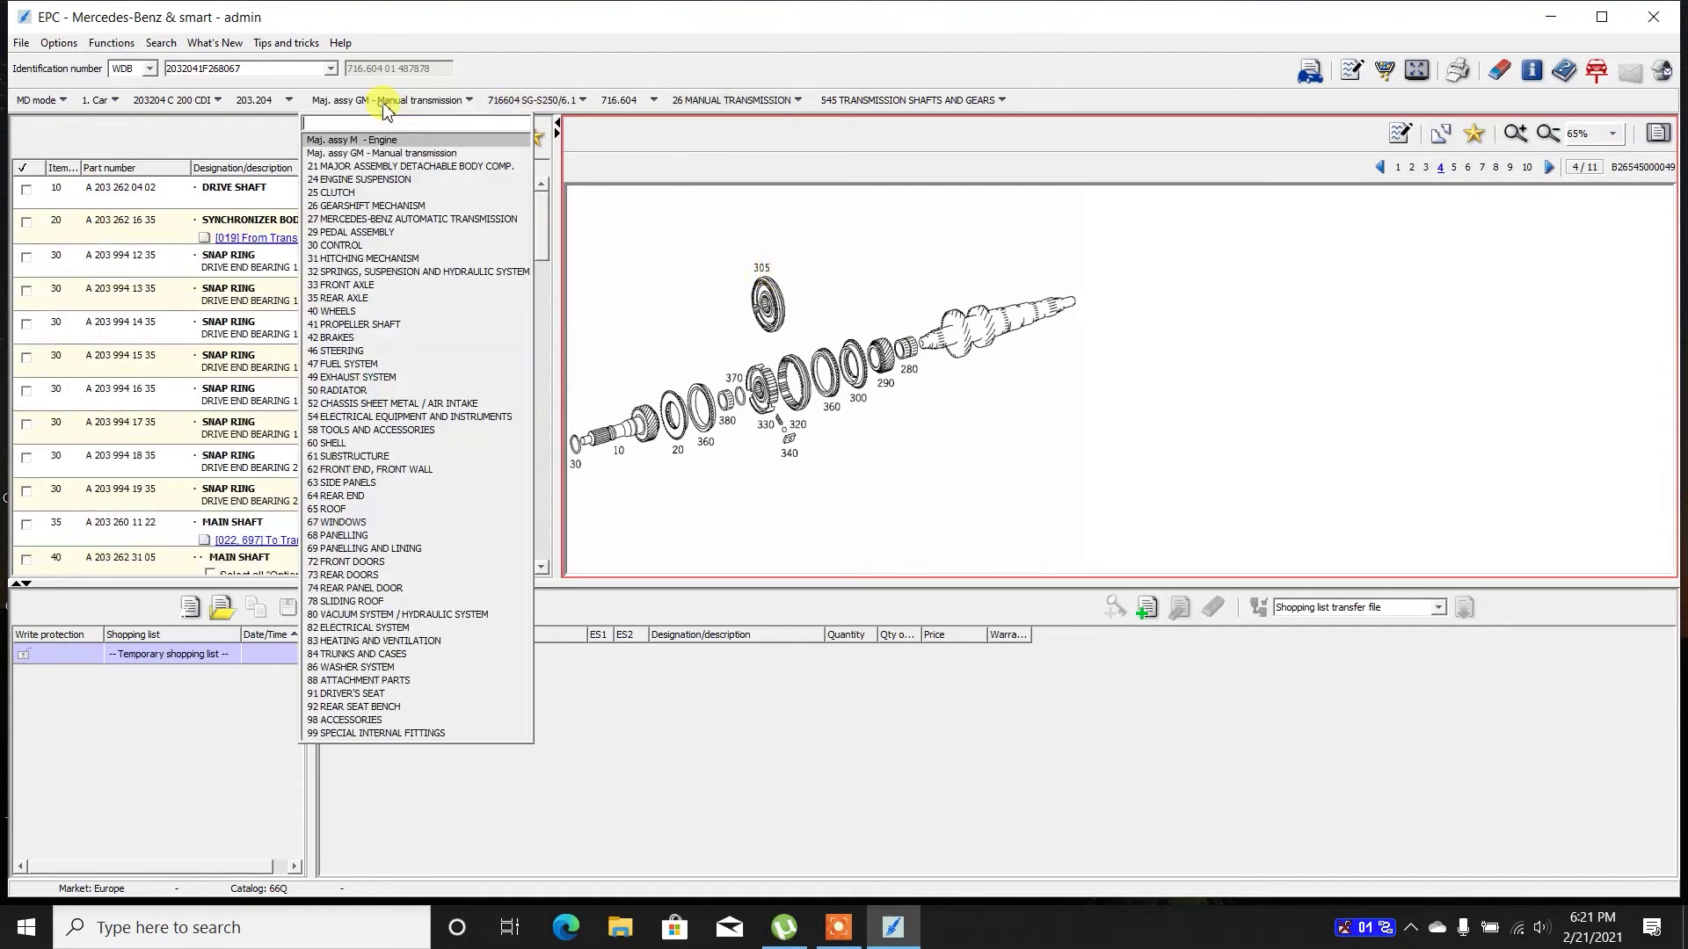
left_click(419, 247)
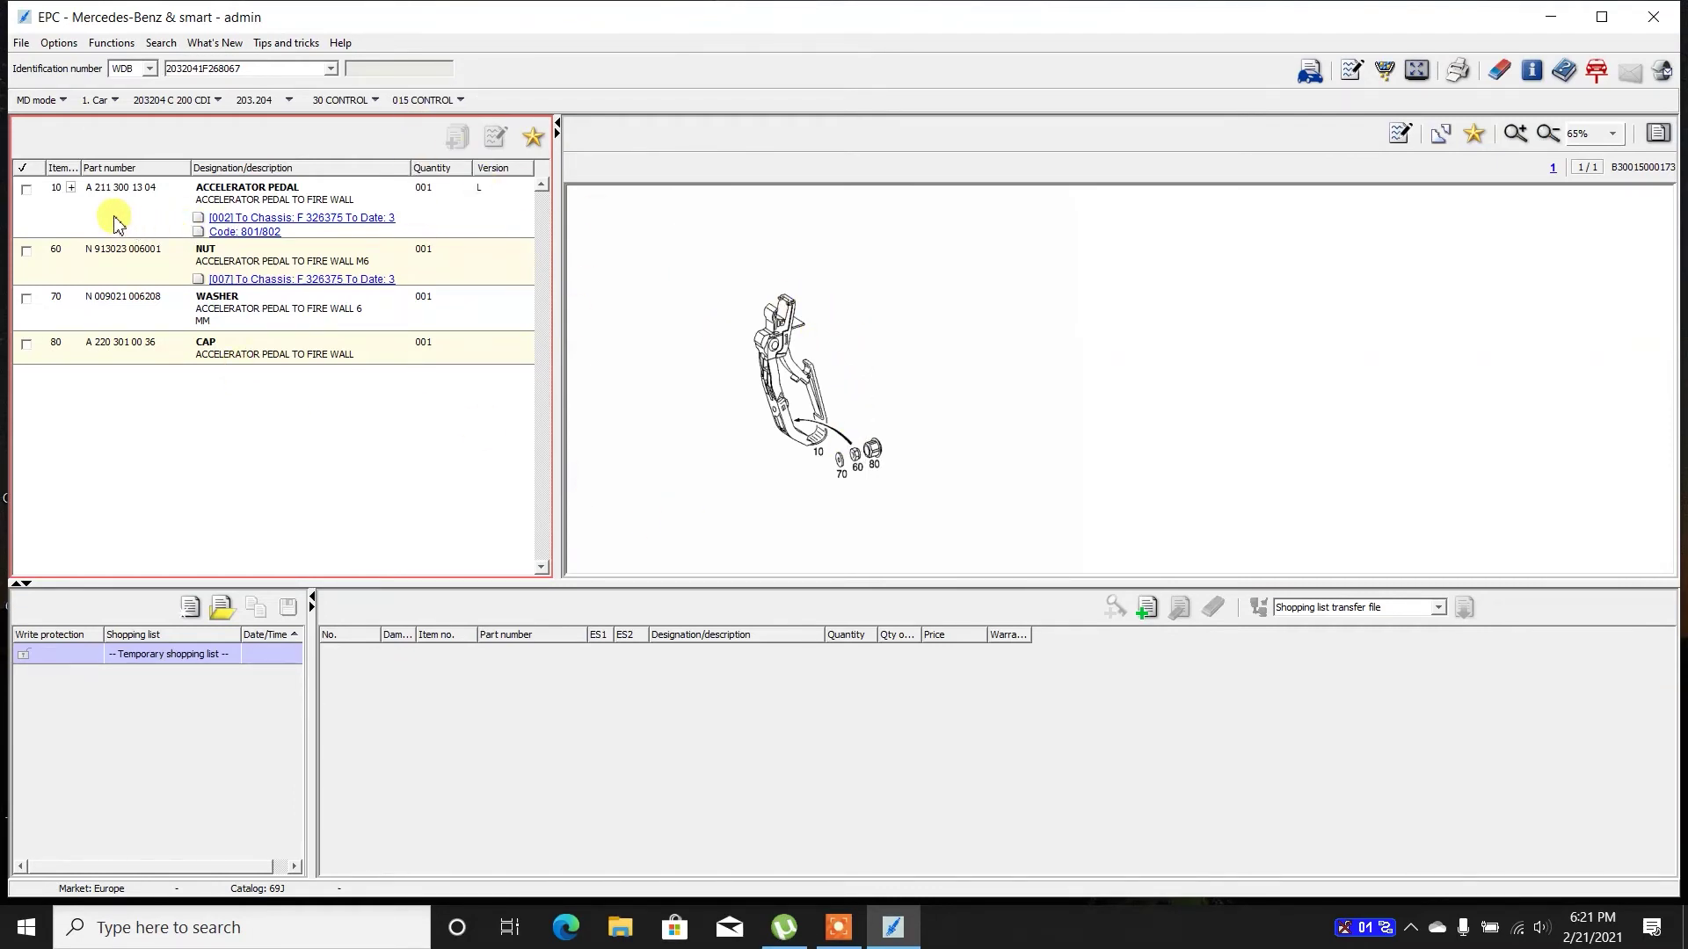
left_click(70, 188)
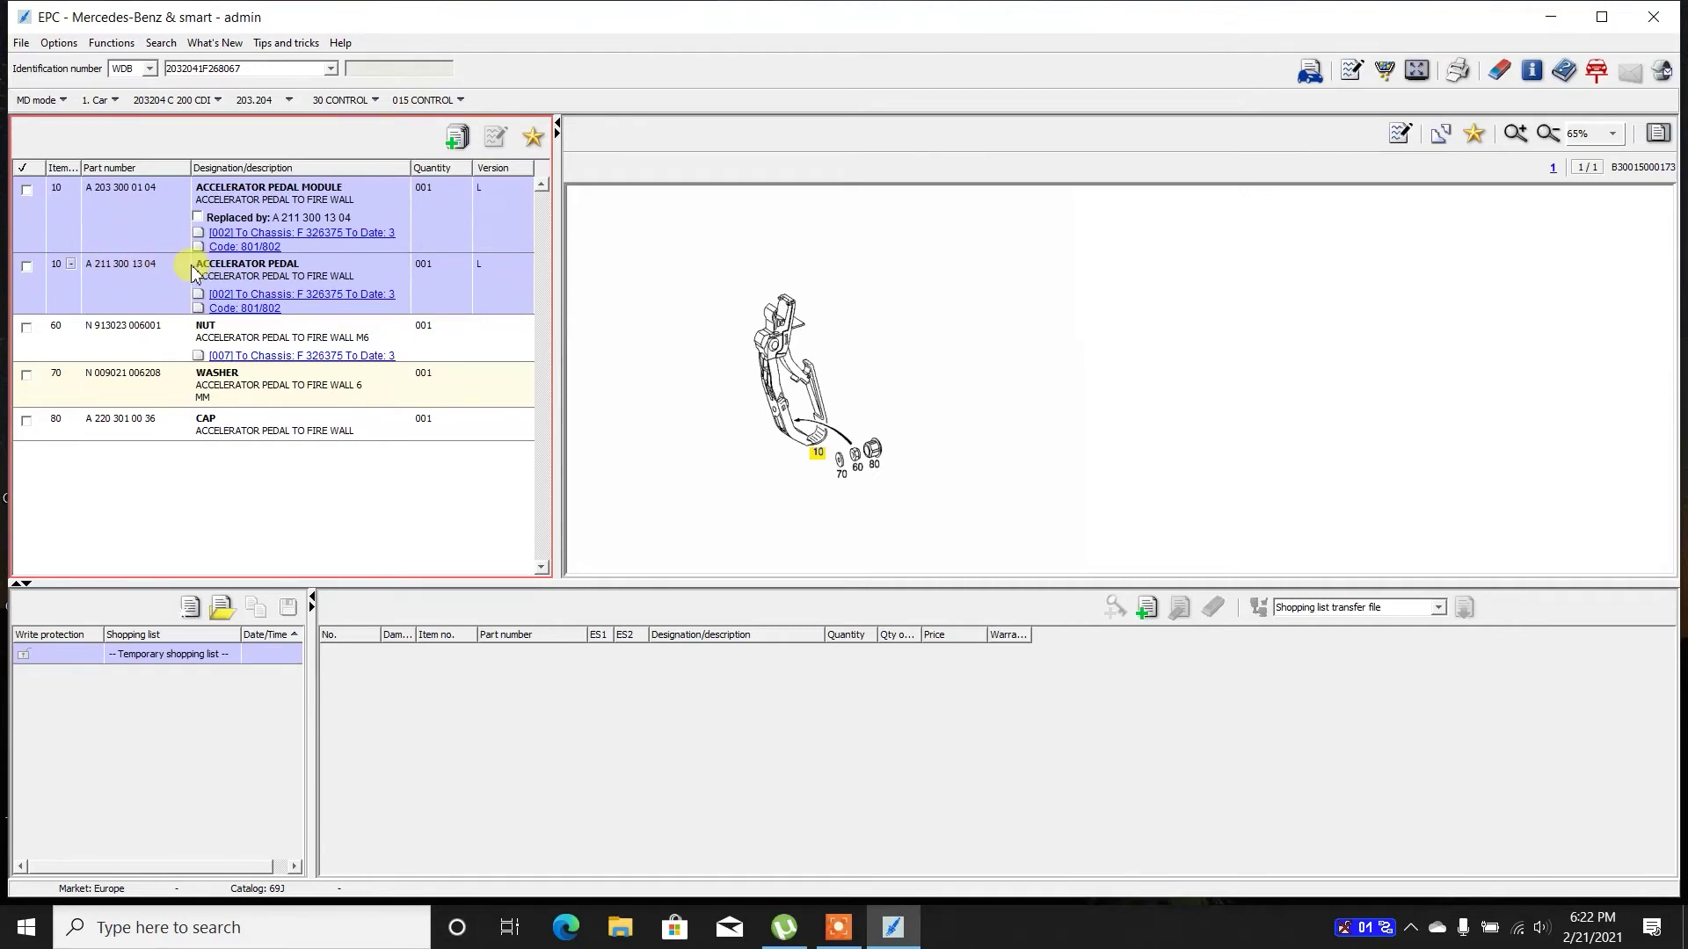
View the 40 Wheels parts and drawing, and the 015 Front Floor subgroup of 61 Substructure.
left_click(373, 104)
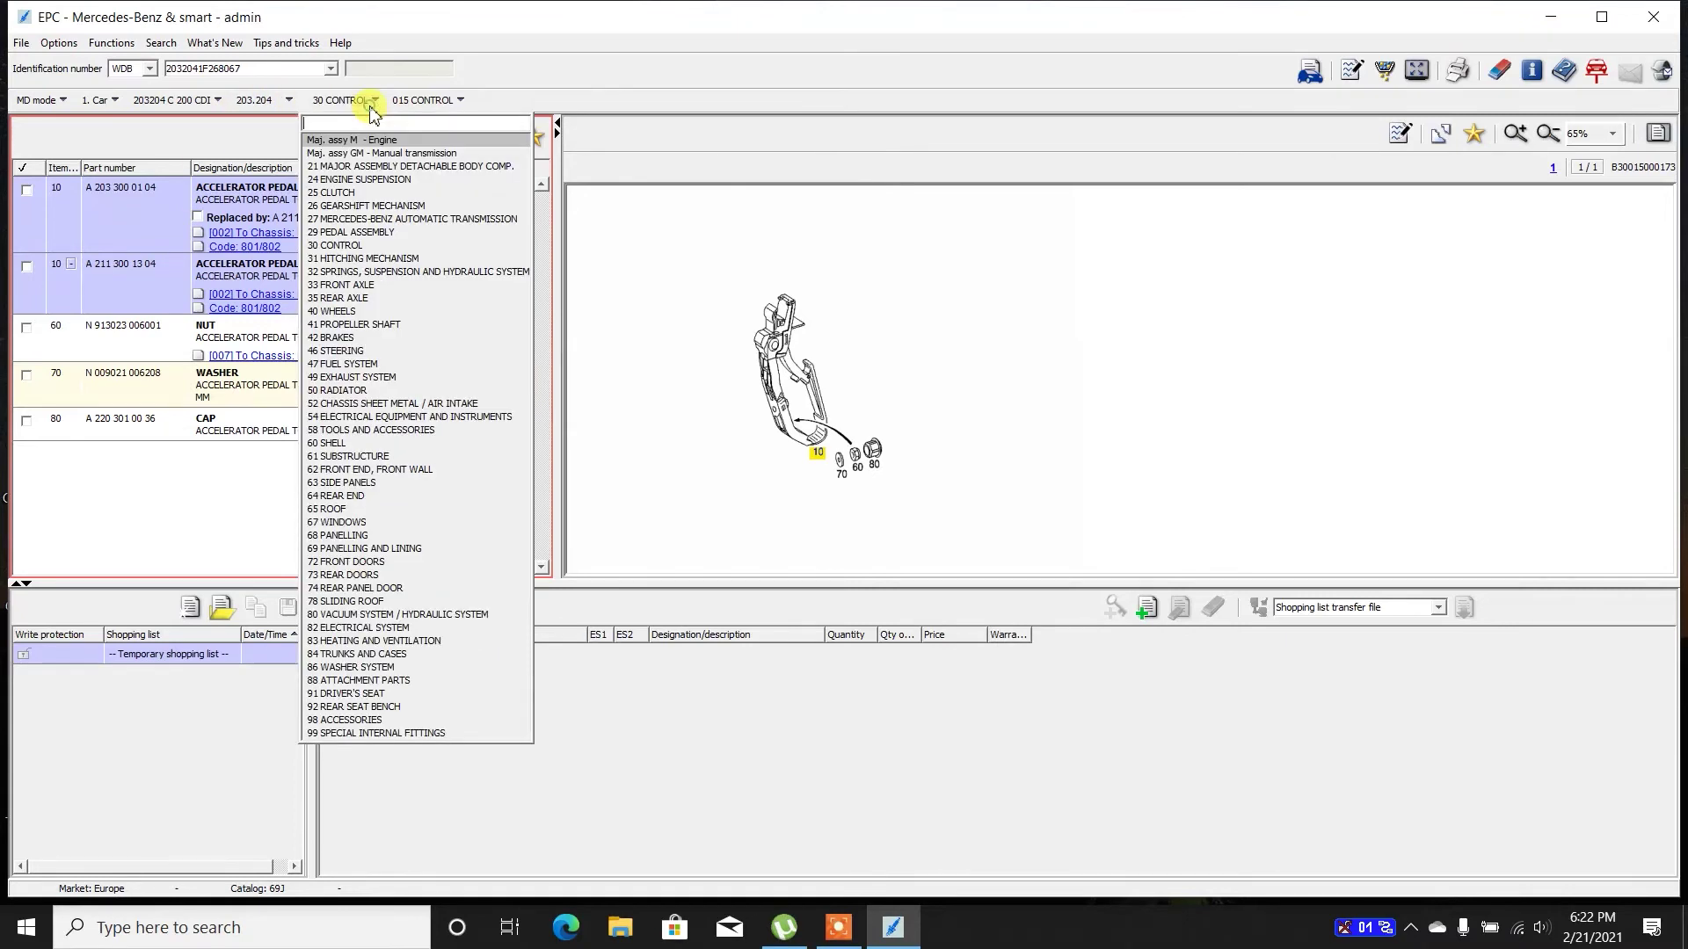
left_click(435, 314)
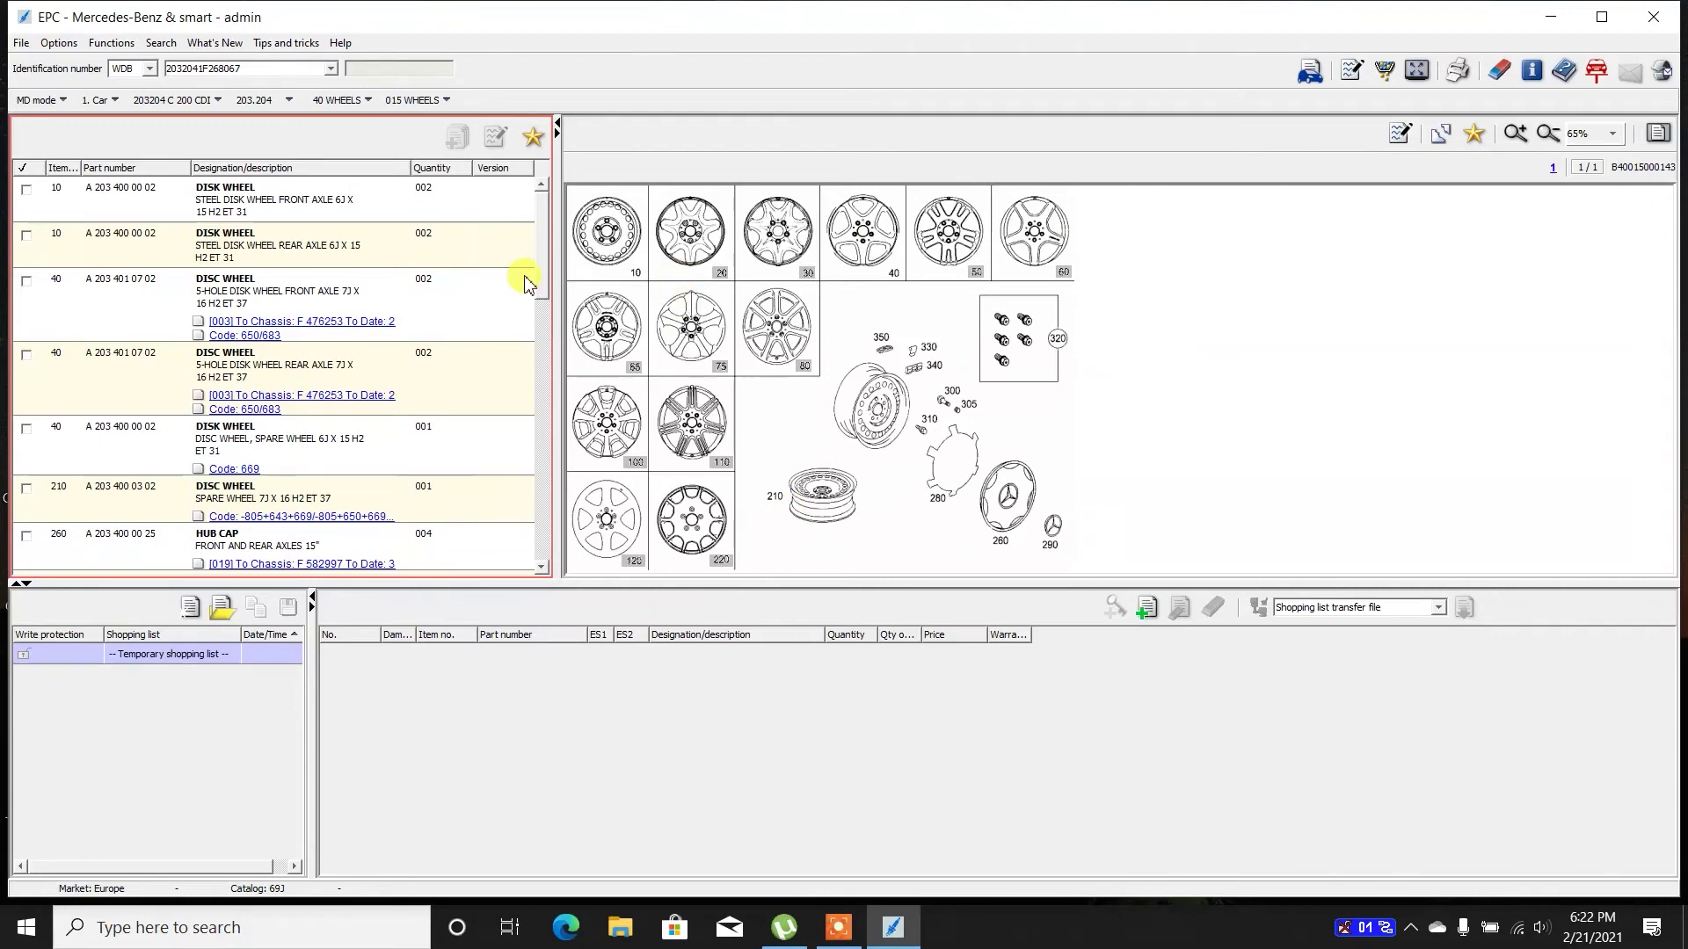
left_click(341, 102)
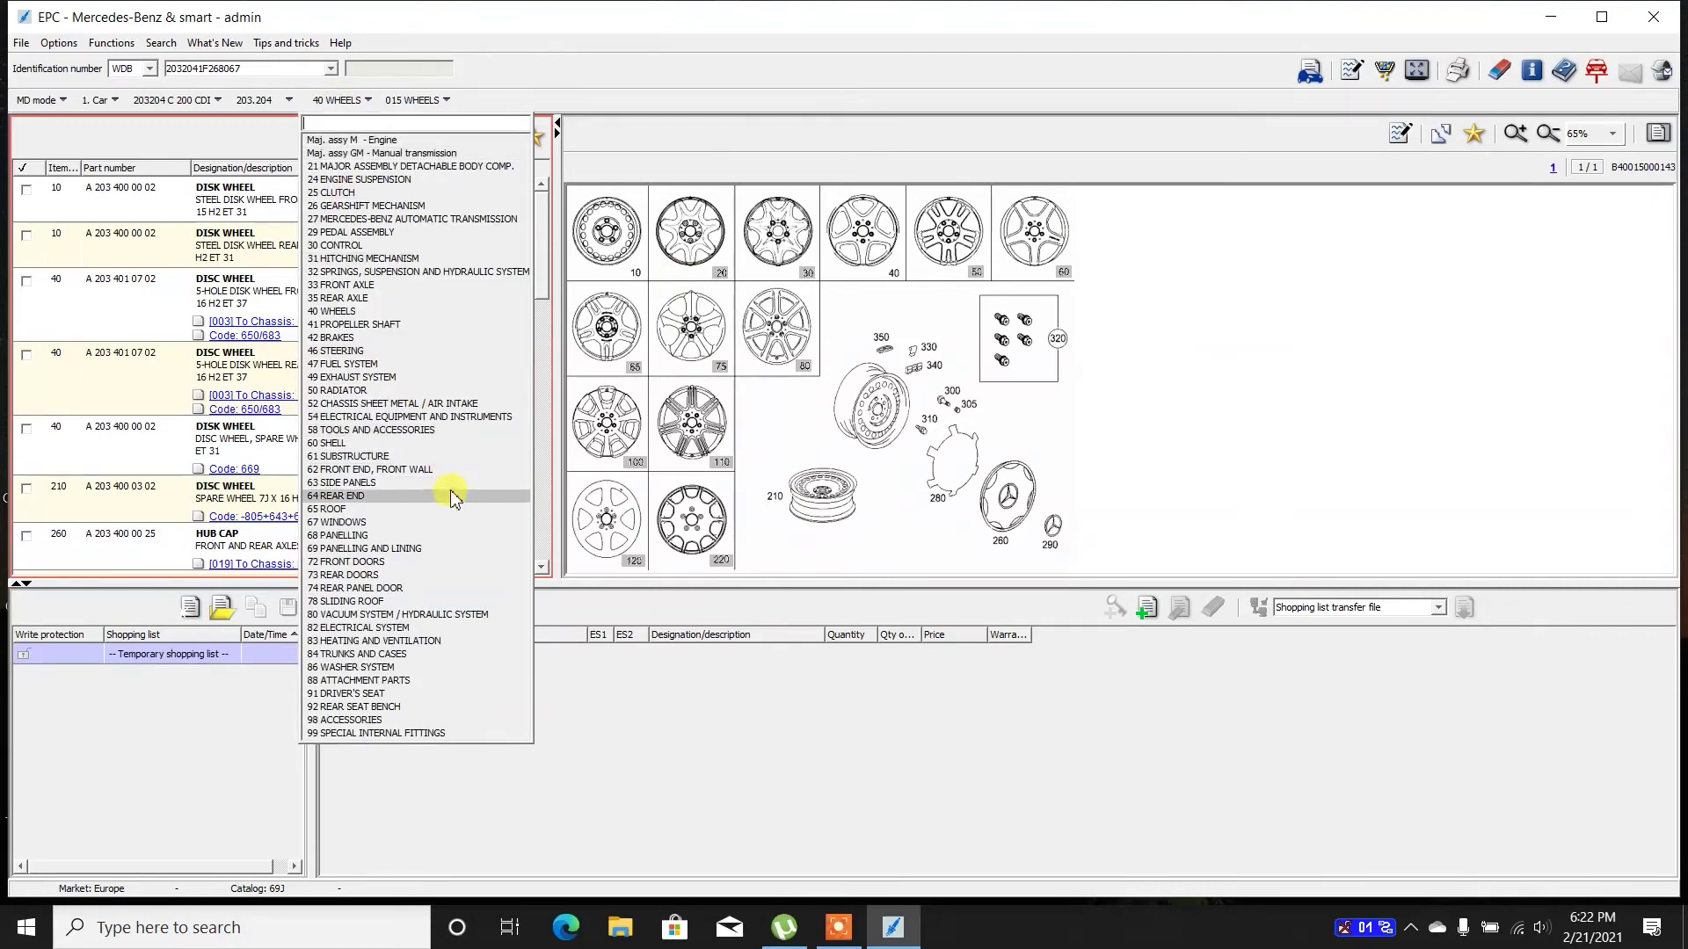
left_click(454, 458)
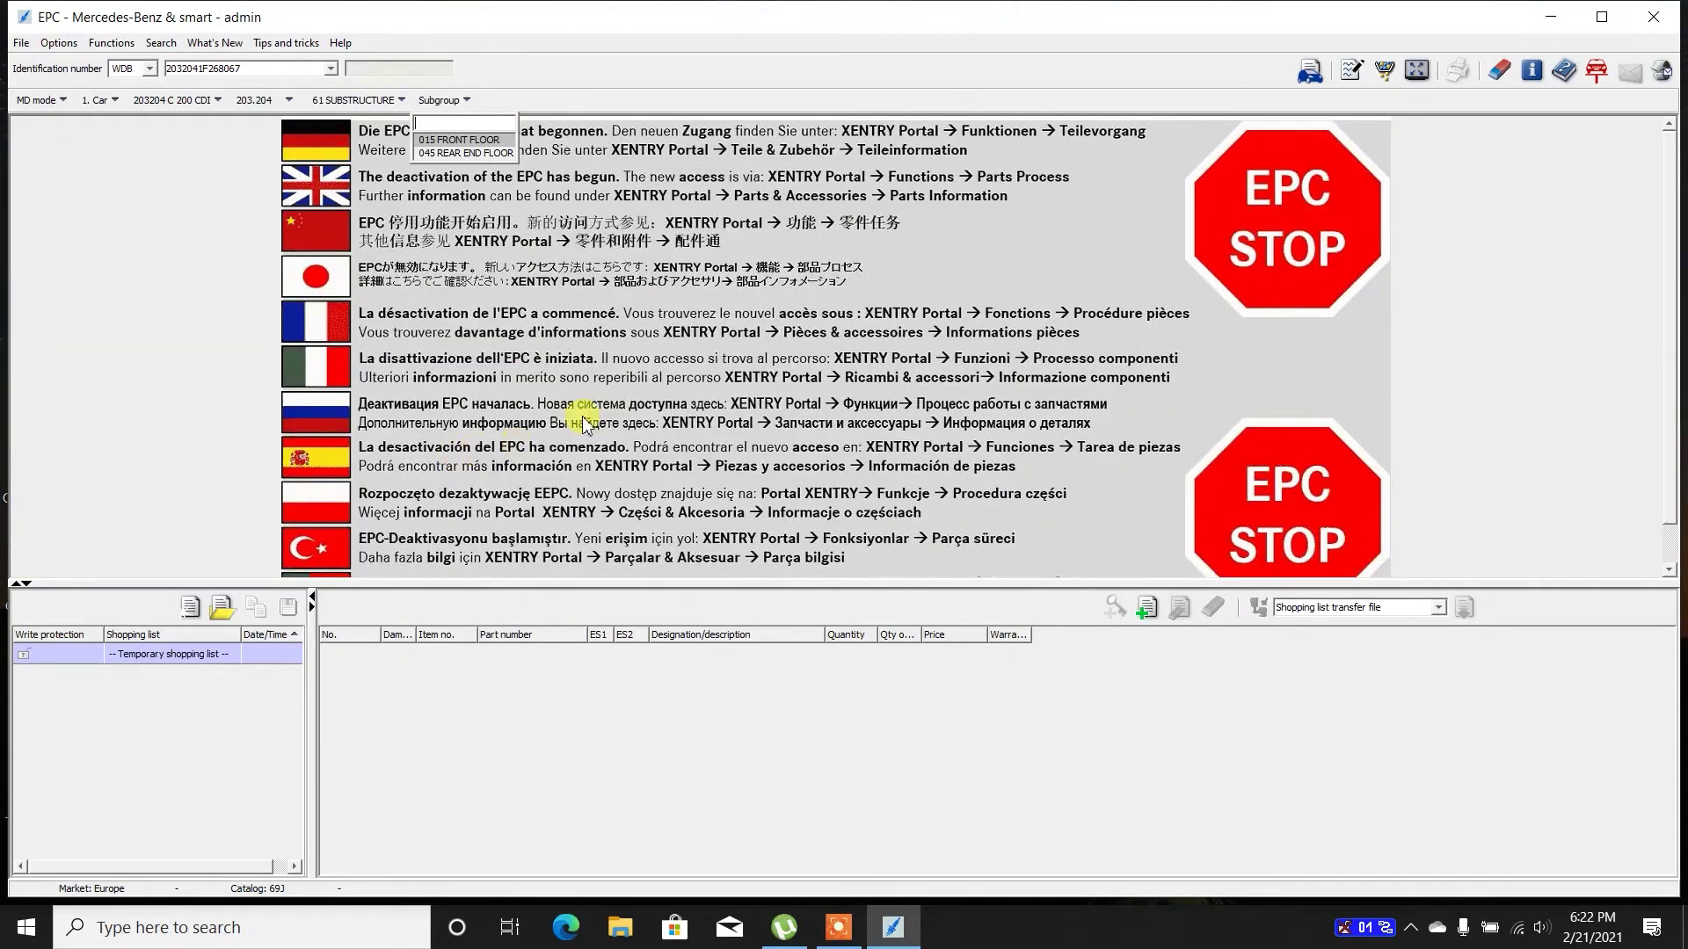
left_click(466, 99)
left_click(476, 141)
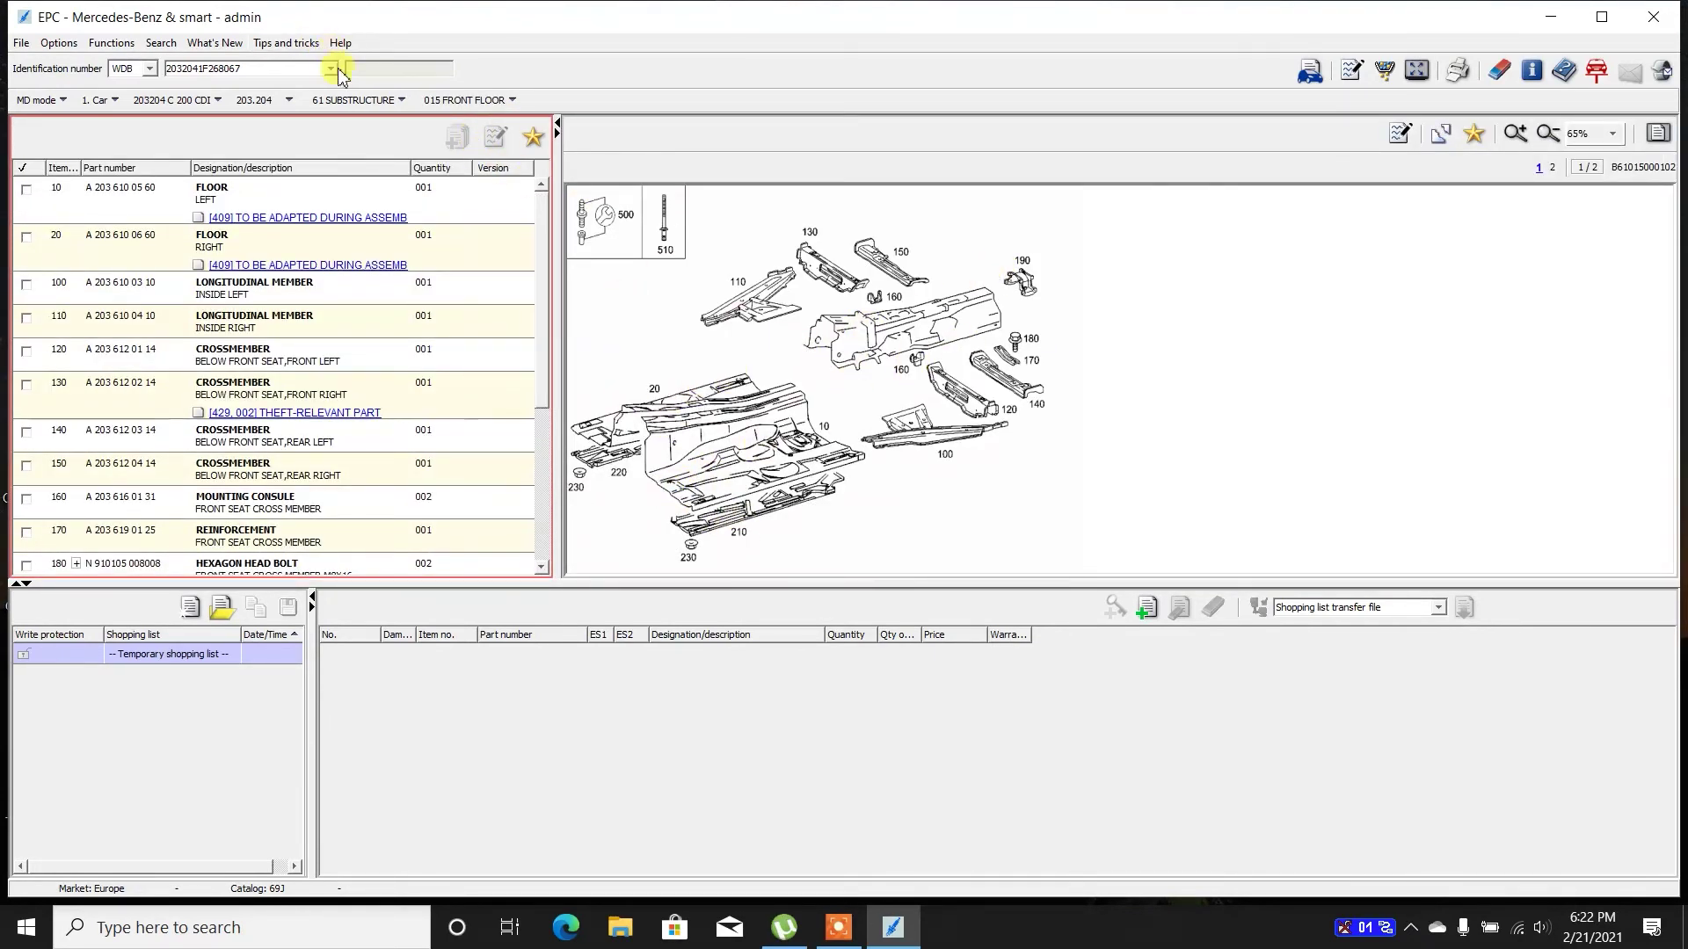
Open subgroup 015 Radiator, Mounting and Covering in group 50 Radiator, look up items 110 and 16, and restore the full list.
left_click(356, 100)
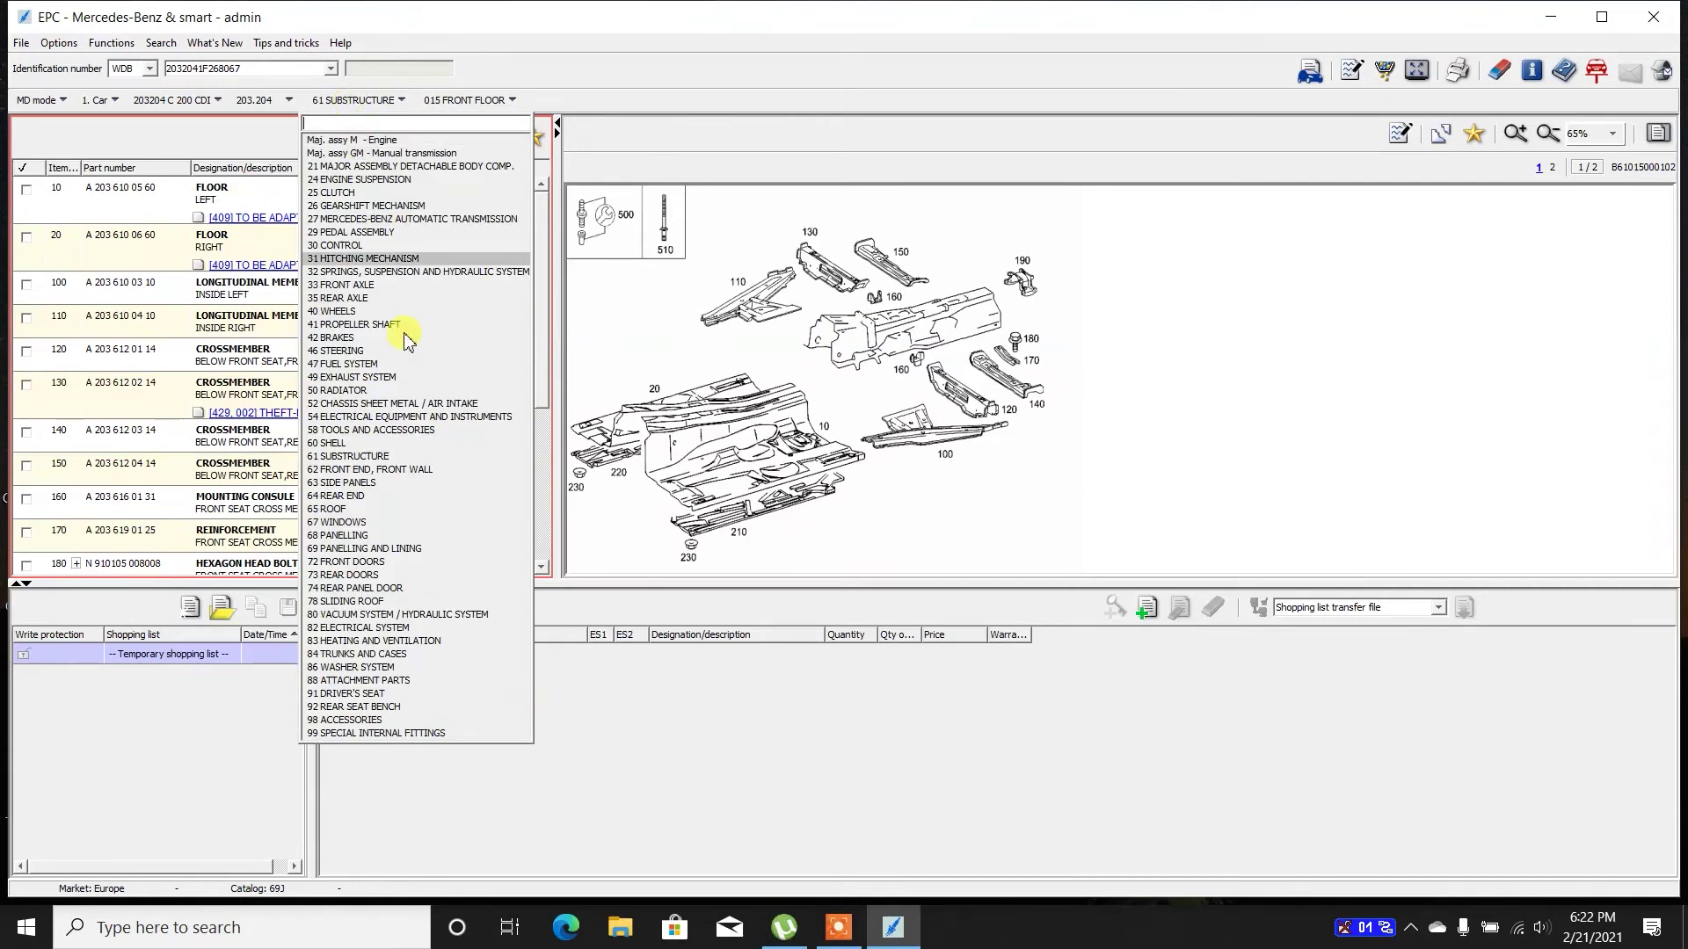
left_click(456, 390)
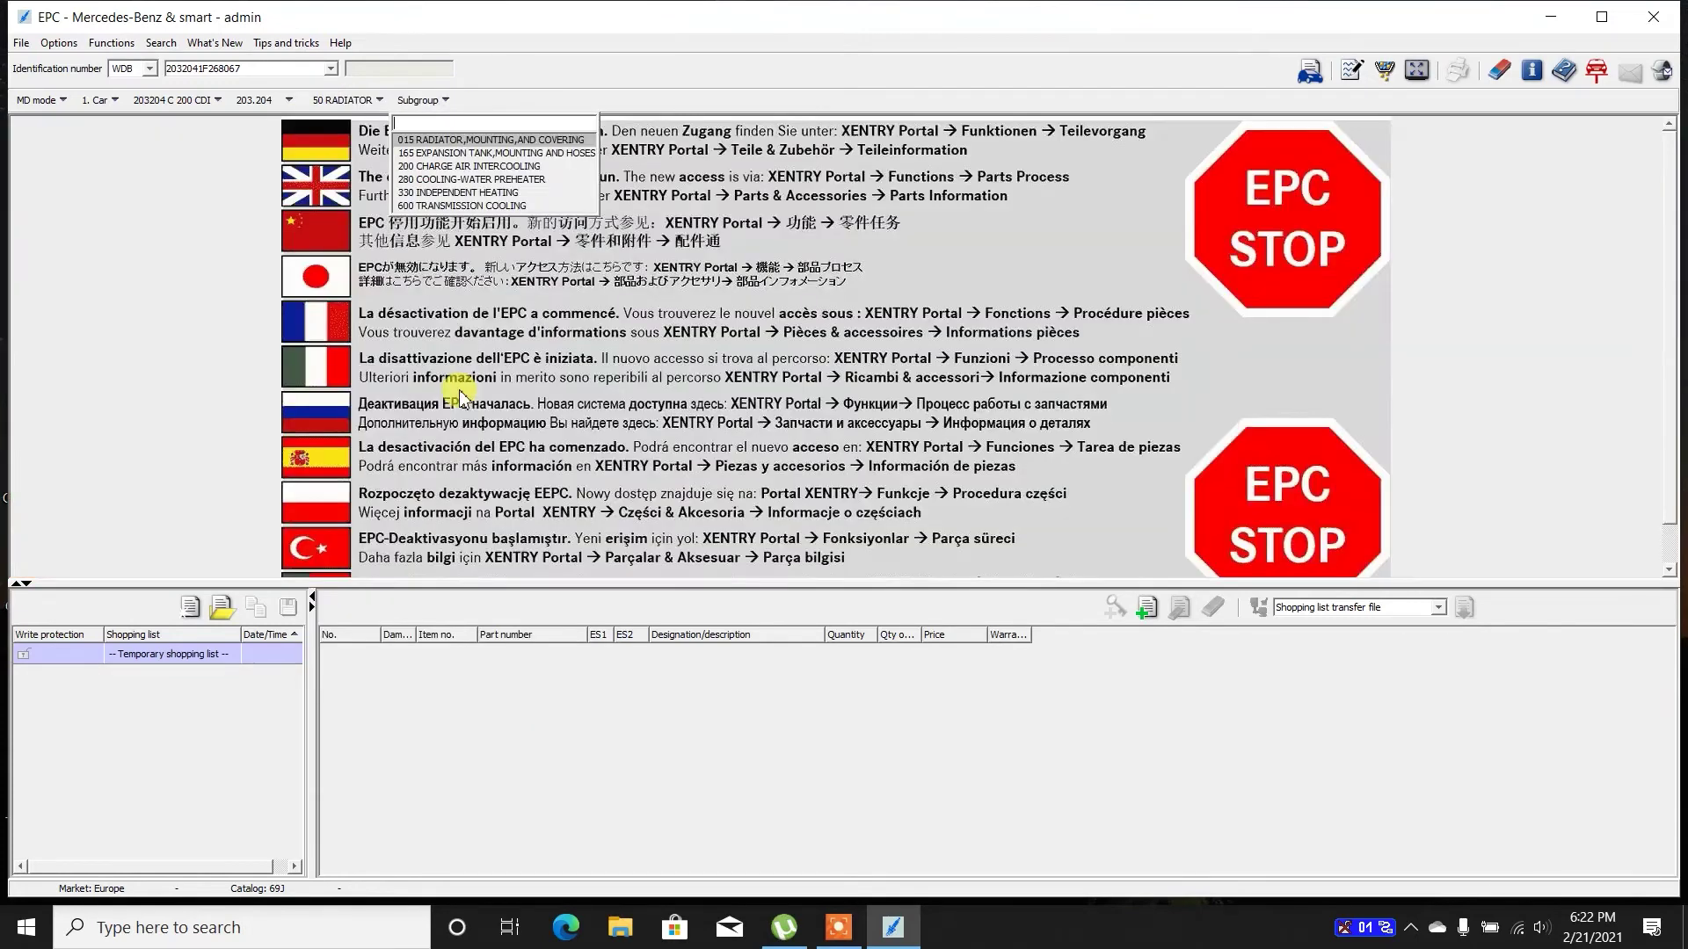
left_click(489, 141)
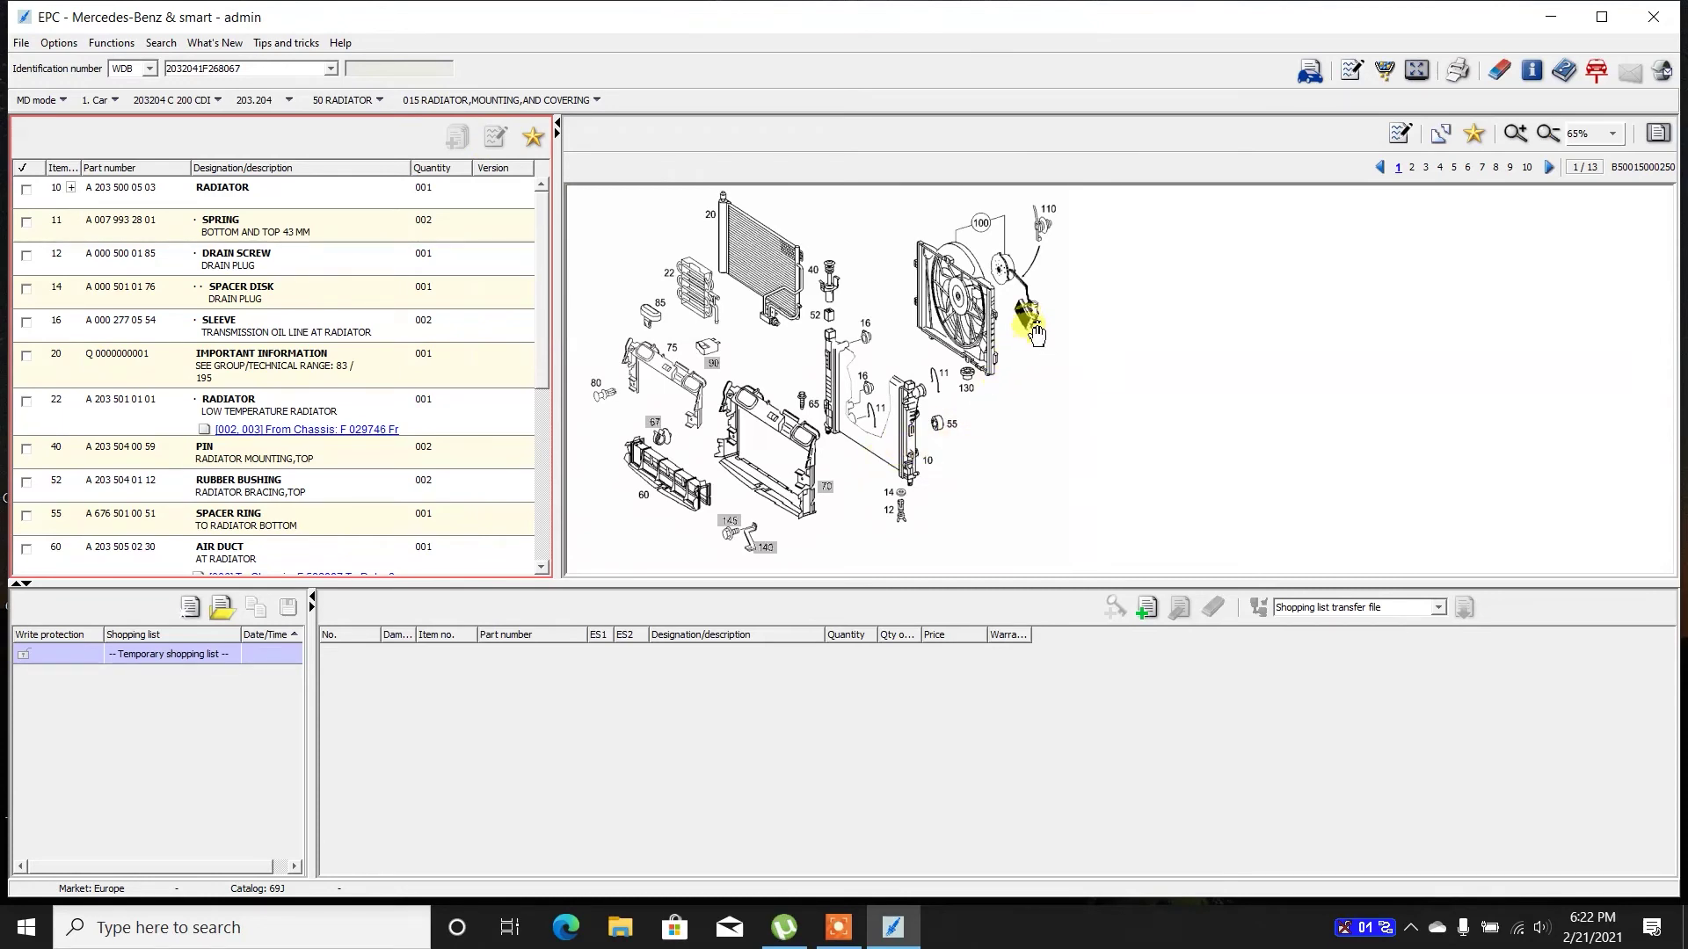
left_click(1048, 212)
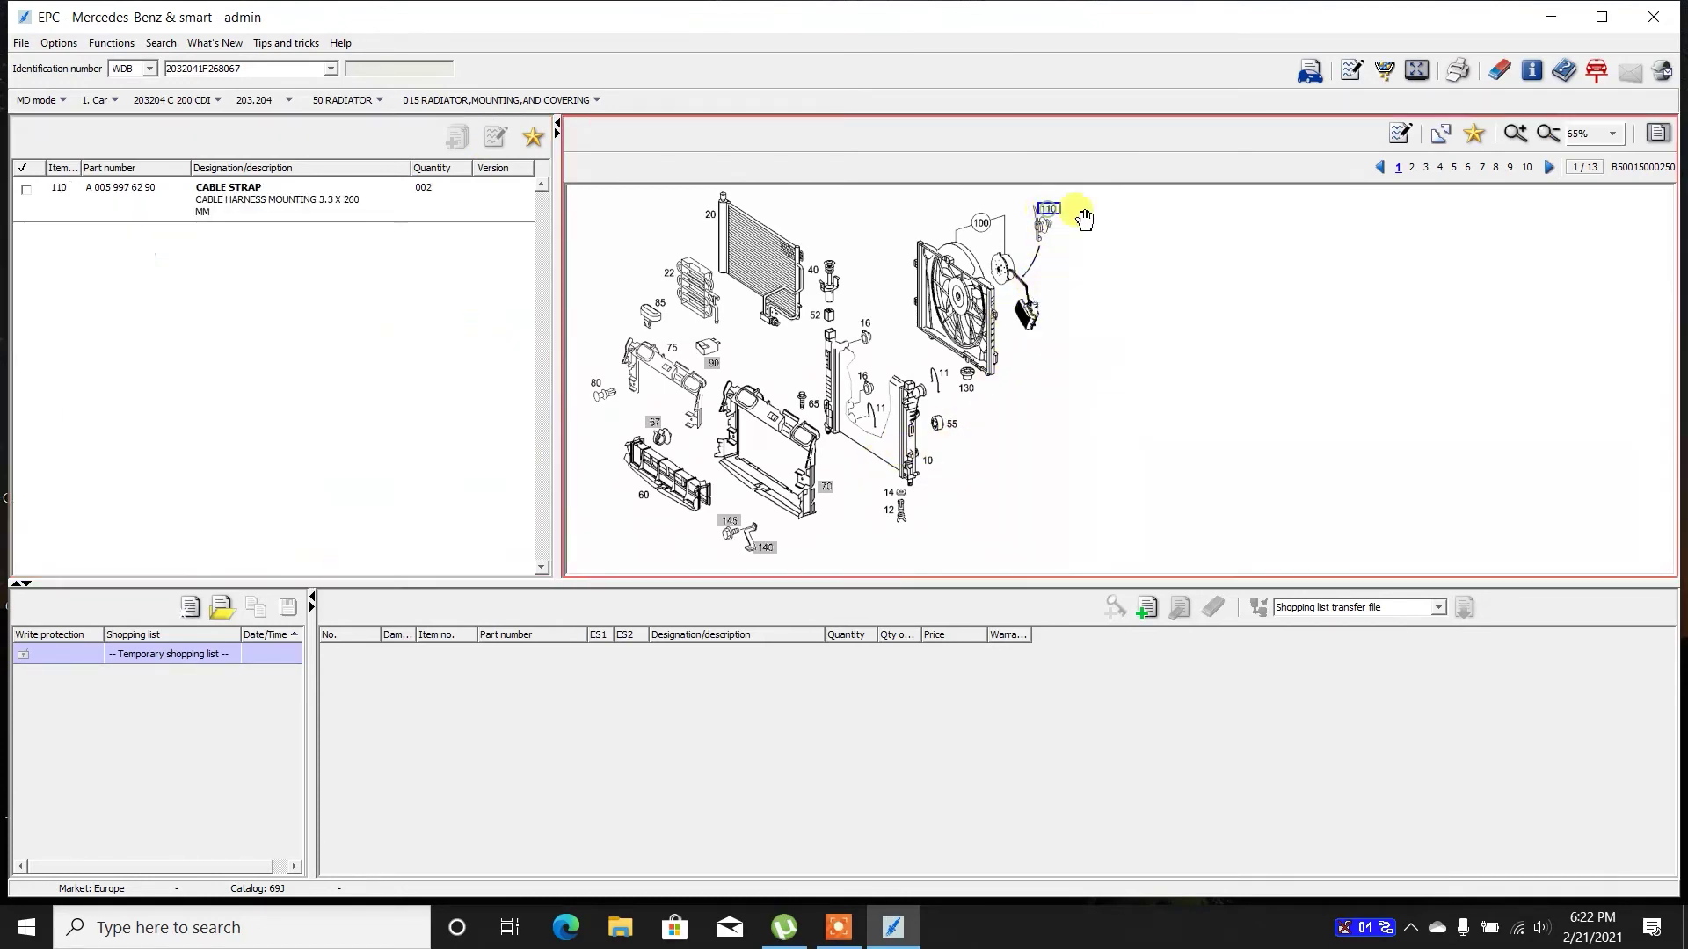
left_click(1049, 213)
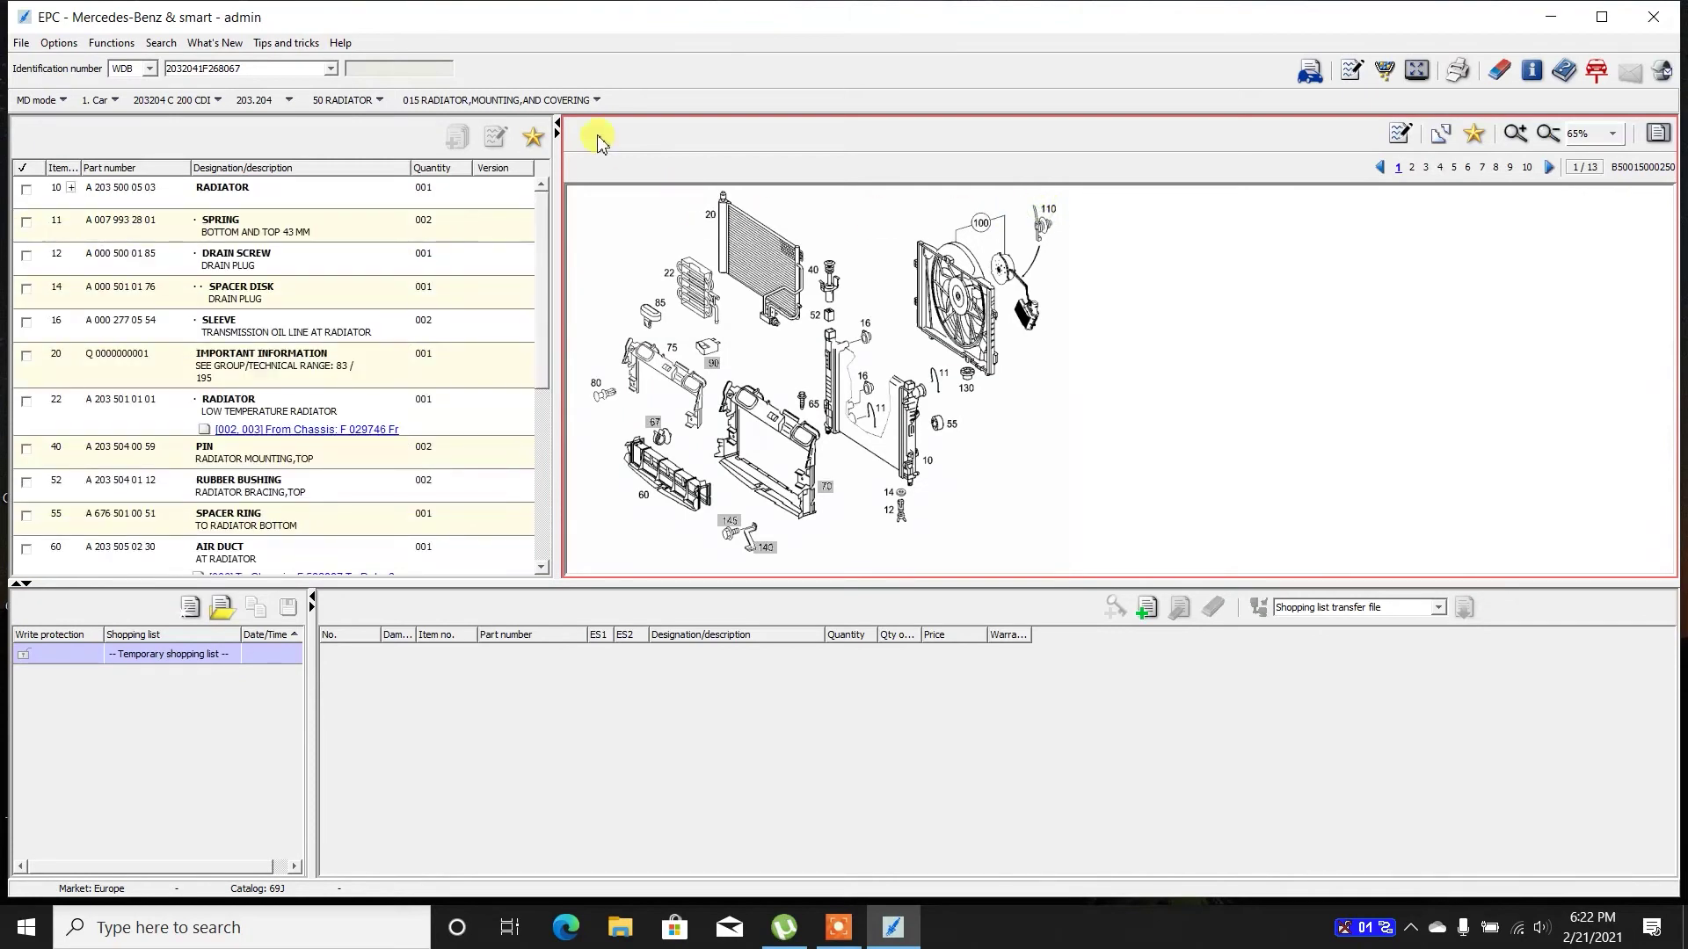
left_click(866, 325)
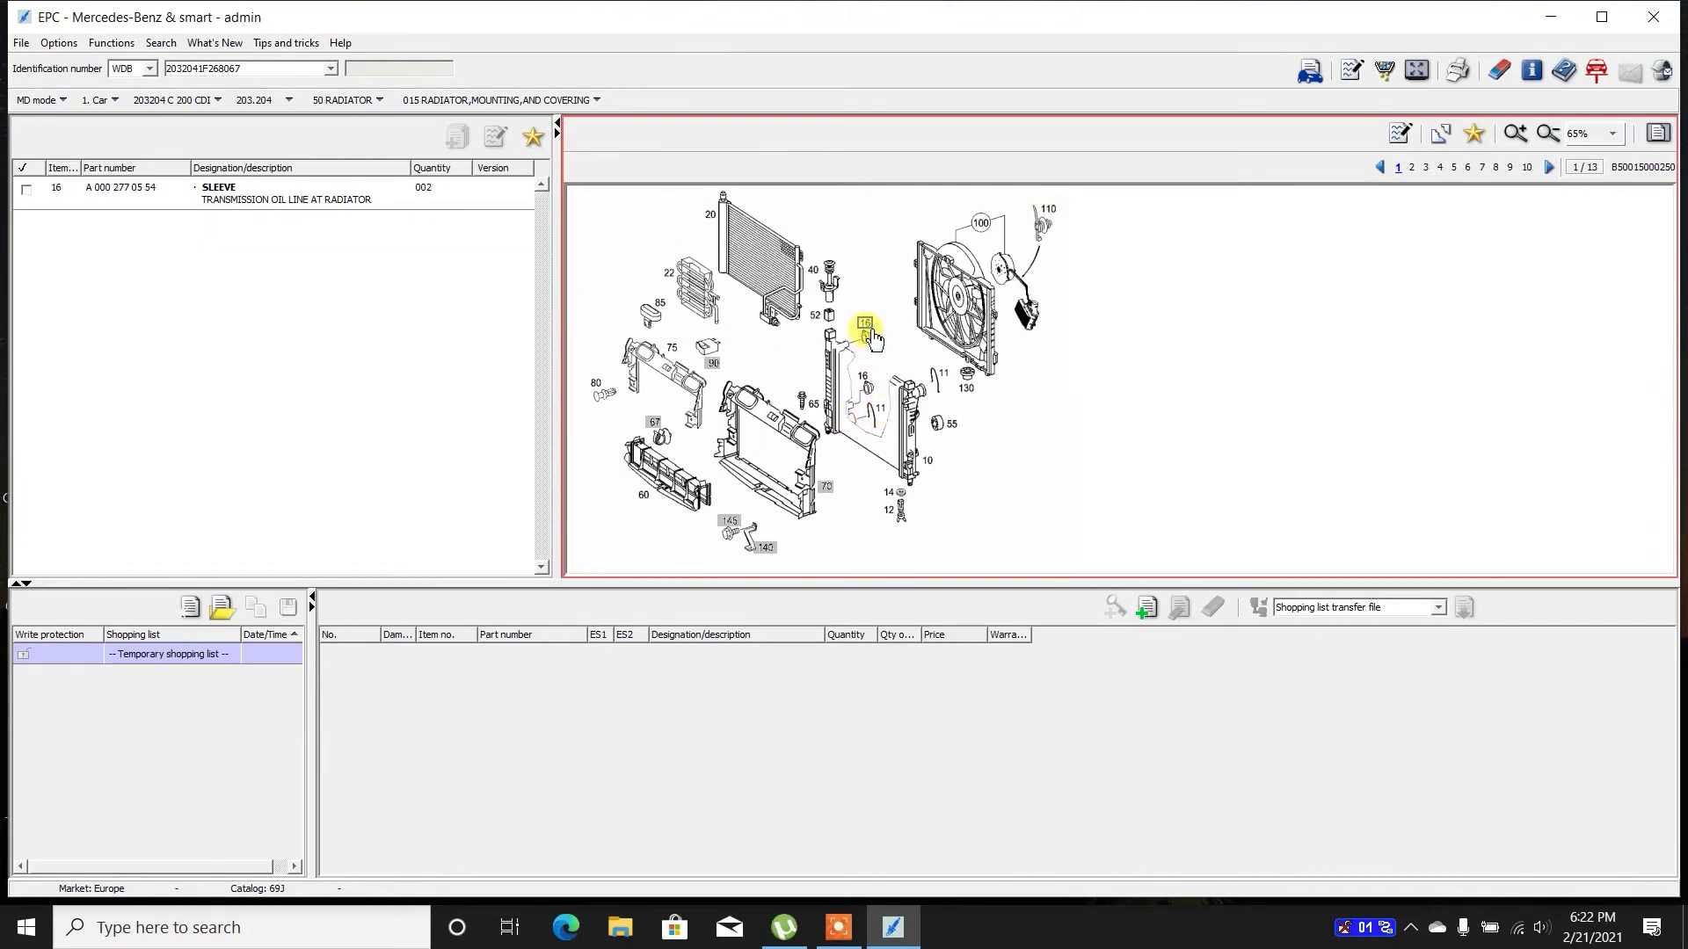
left_click(869, 333)
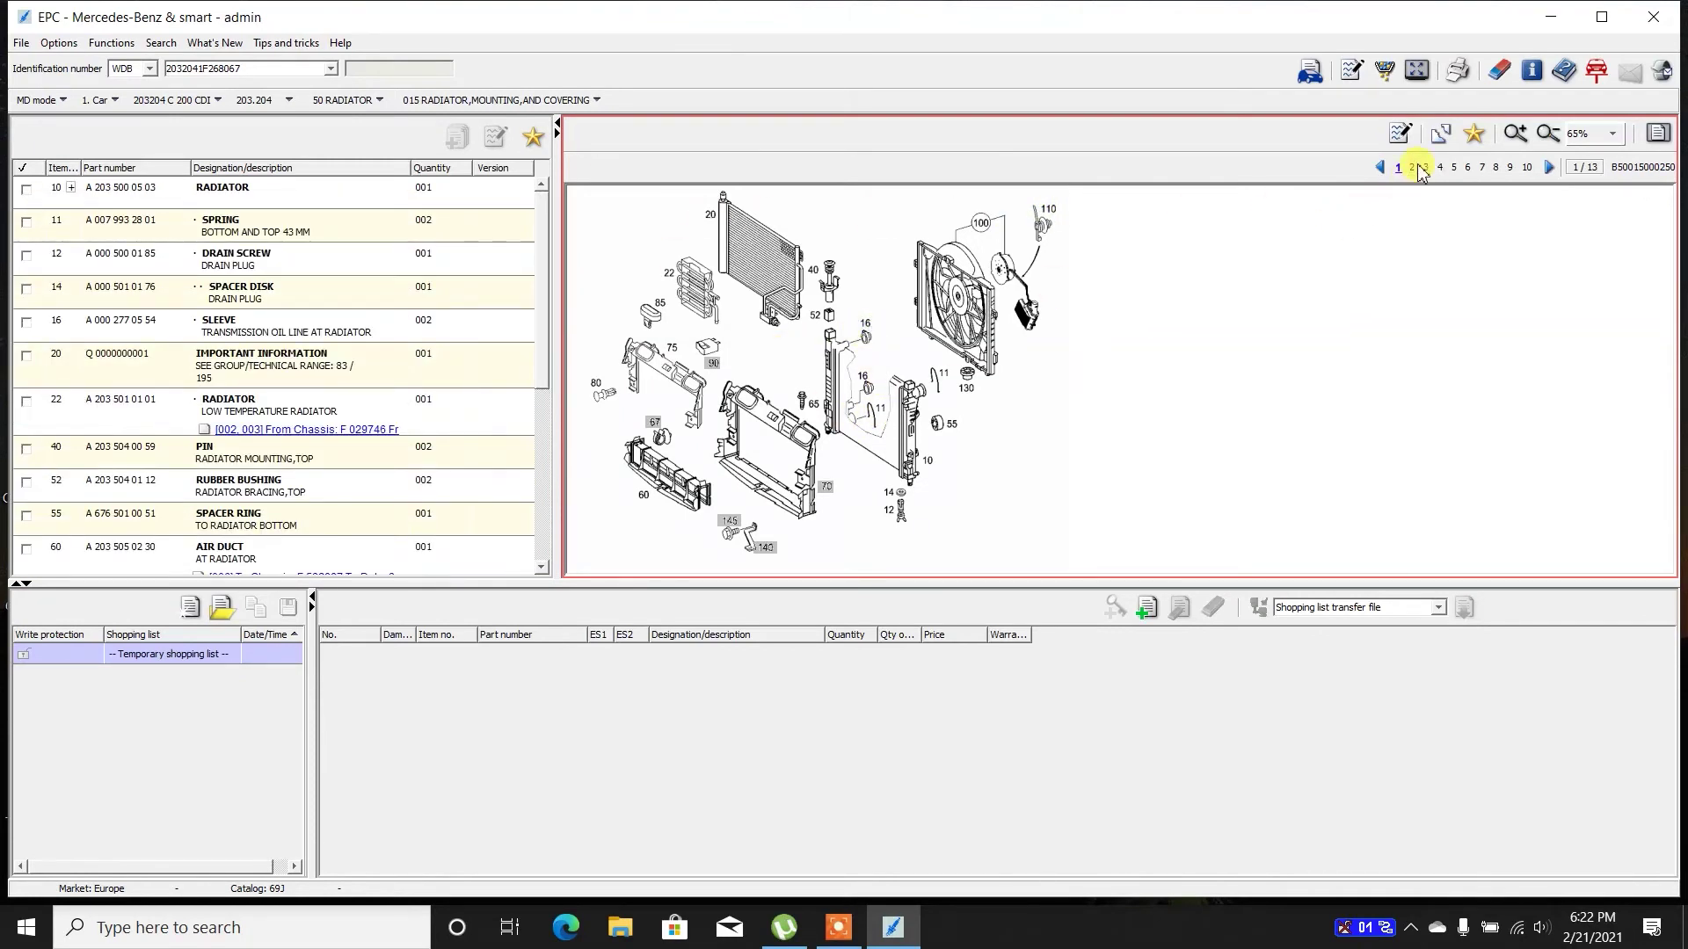
Review the vehicle datacard's Chassis, SA code and FO text pages, and close the datacard.
left_click(1311, 72)
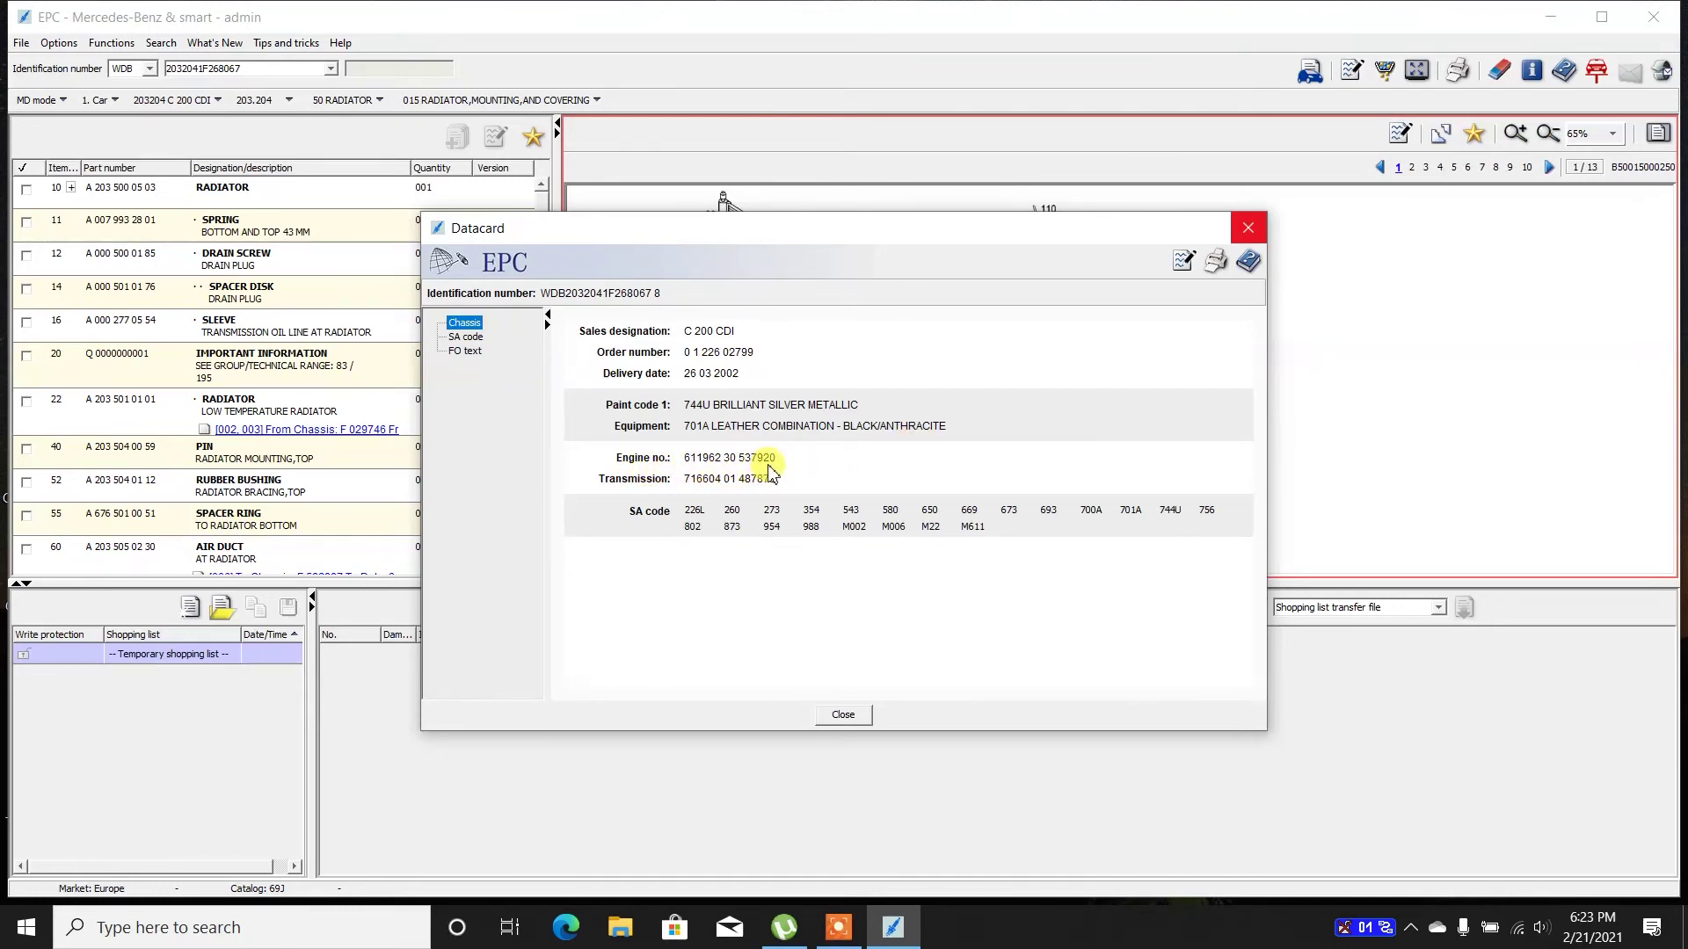
left_click(478, 338)
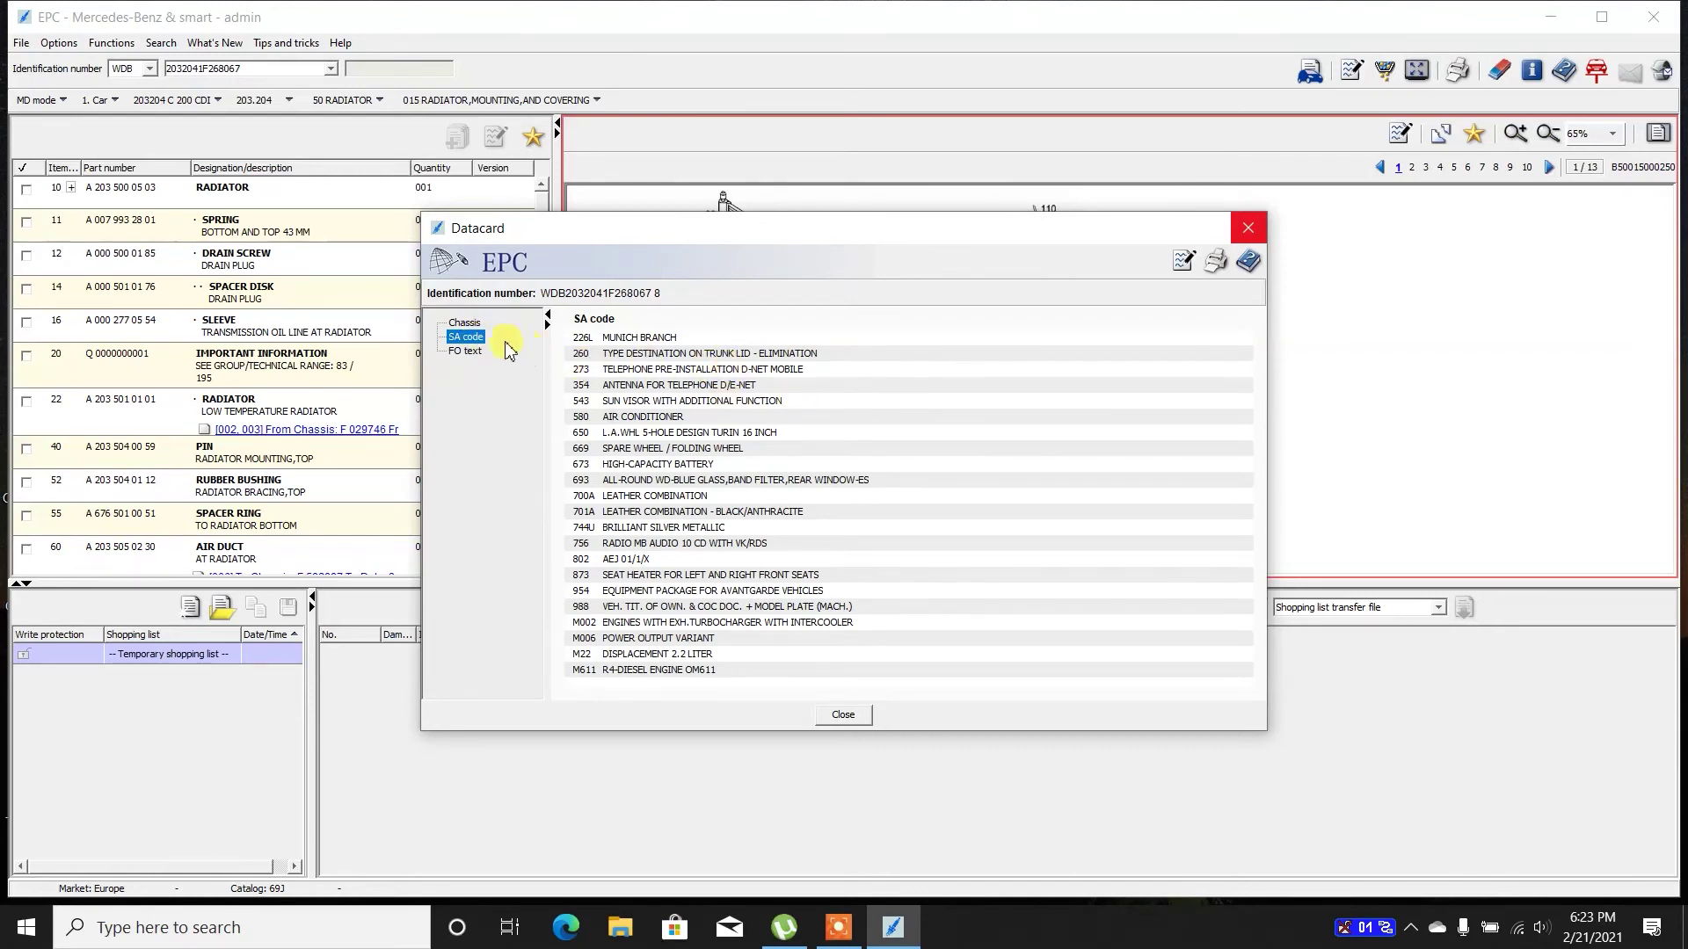
left_click(465, 323)
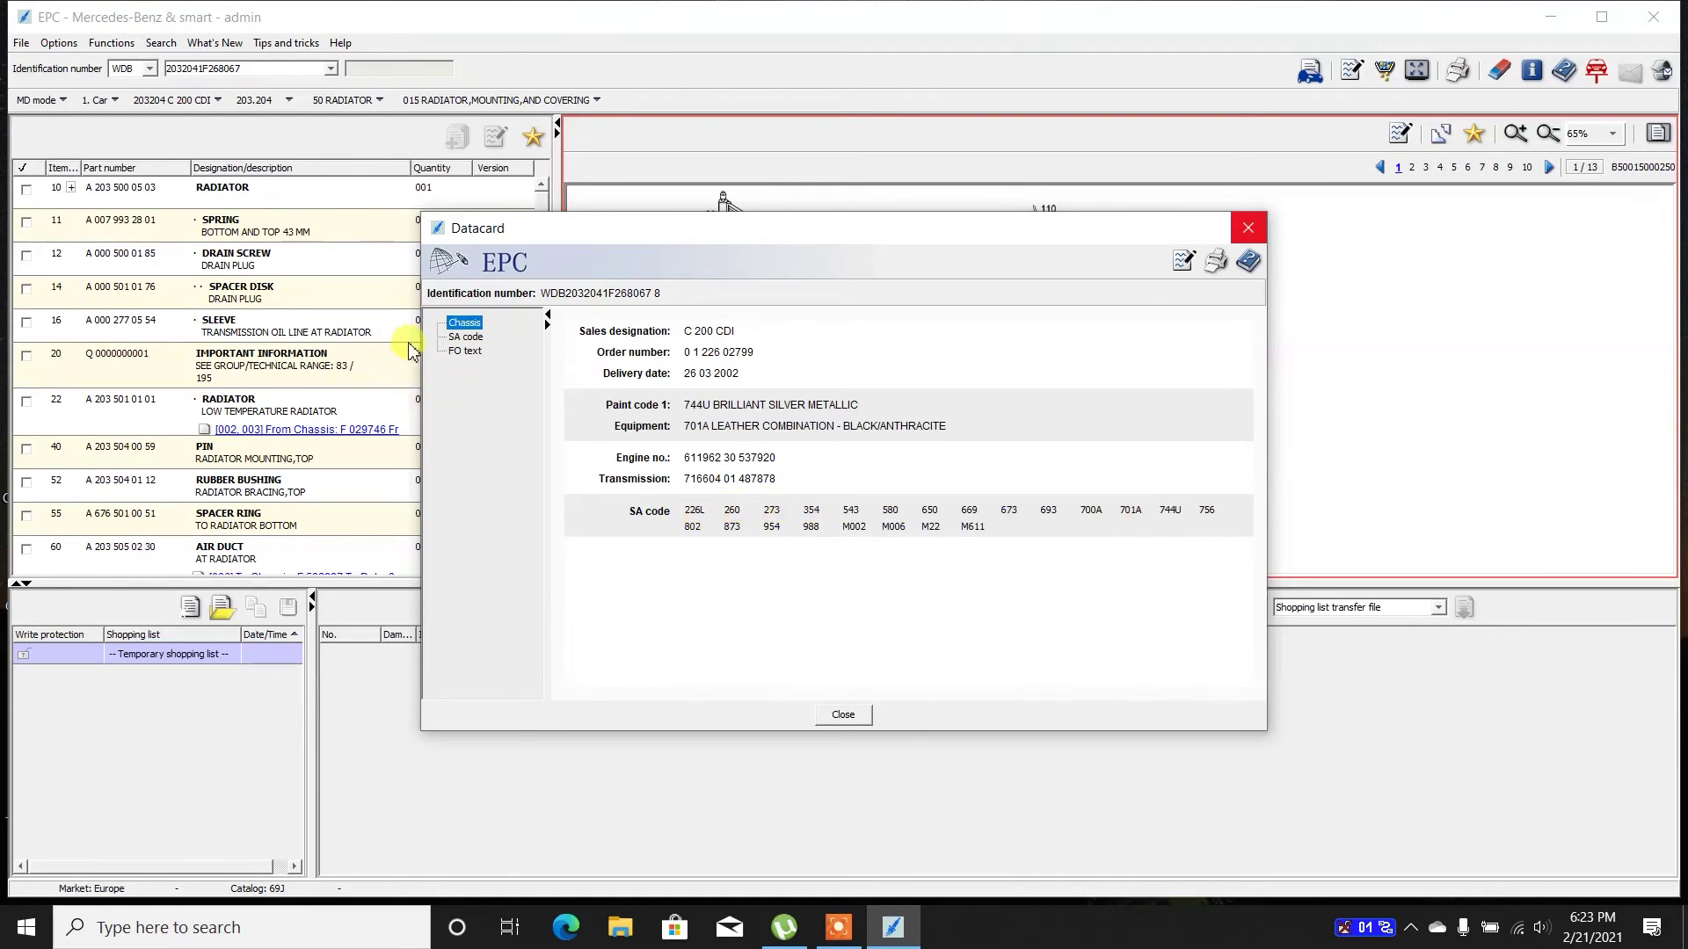
left_click(465, 336)
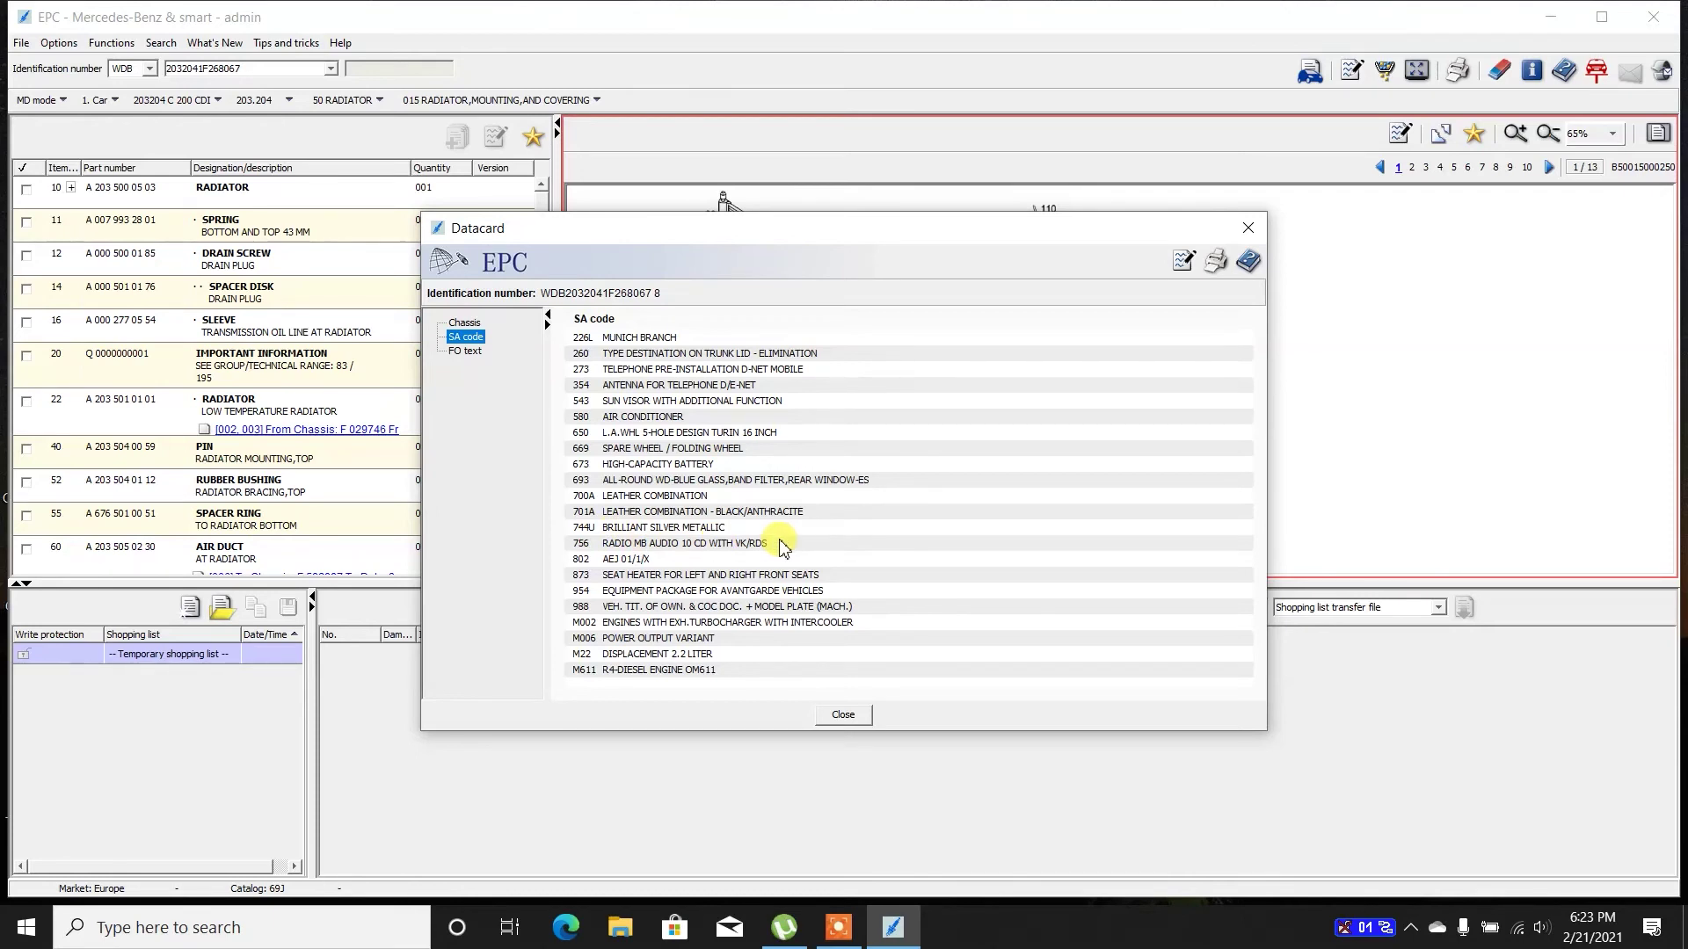
left_click(470, 353)
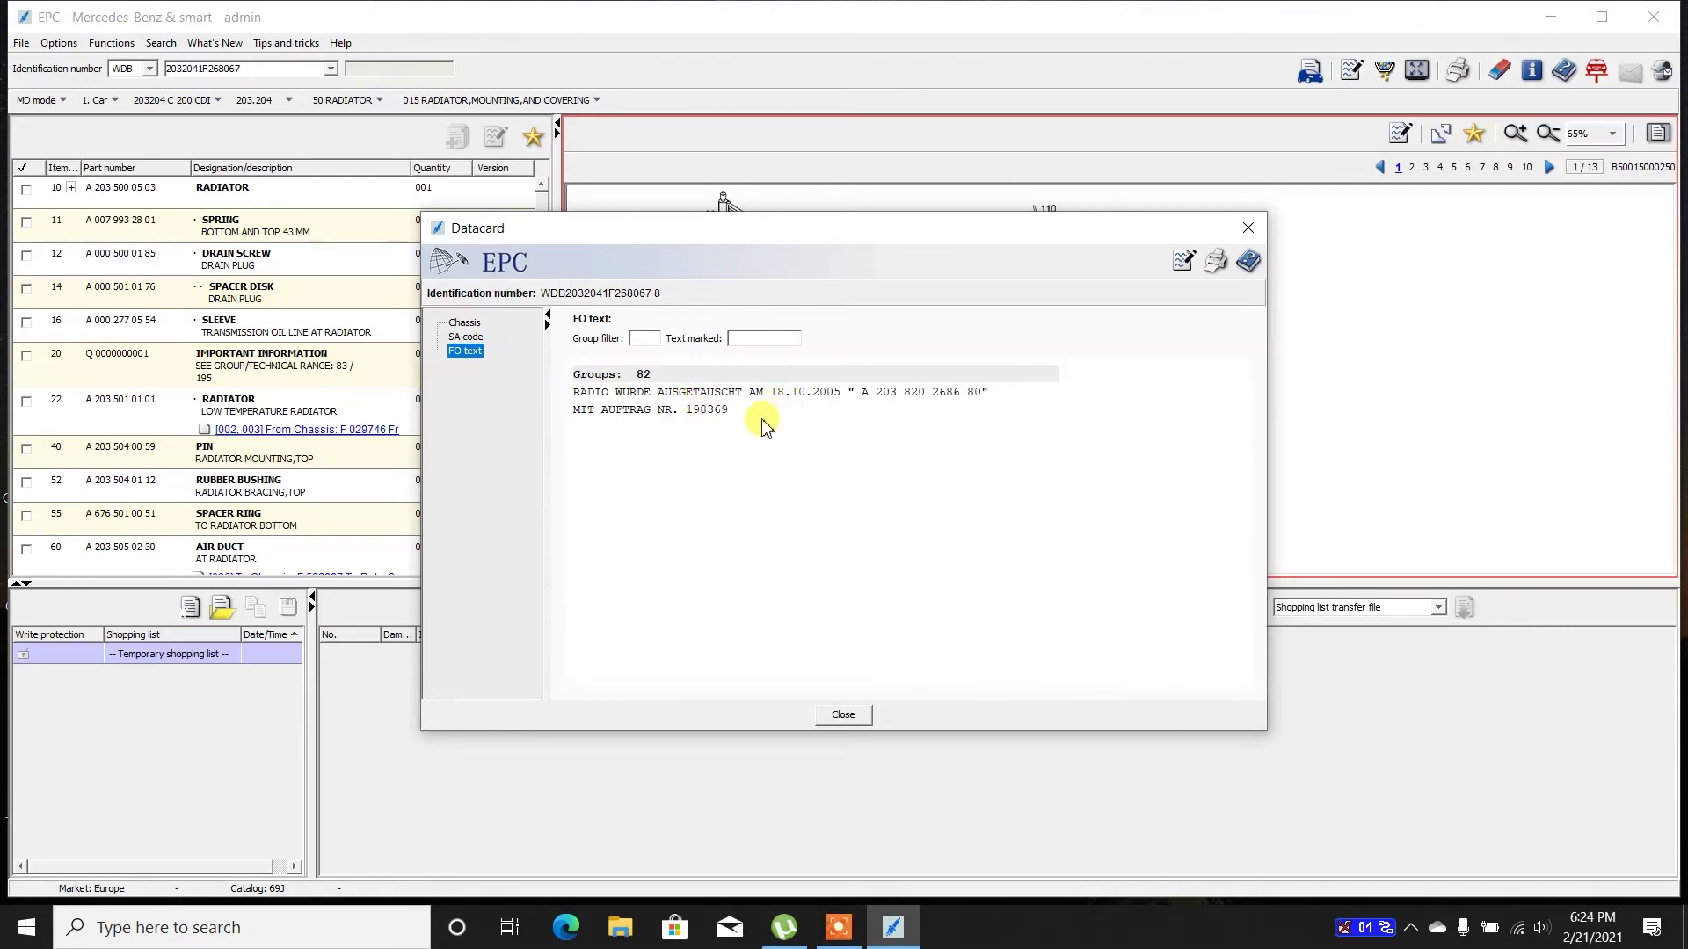
left_click(1254, 230)
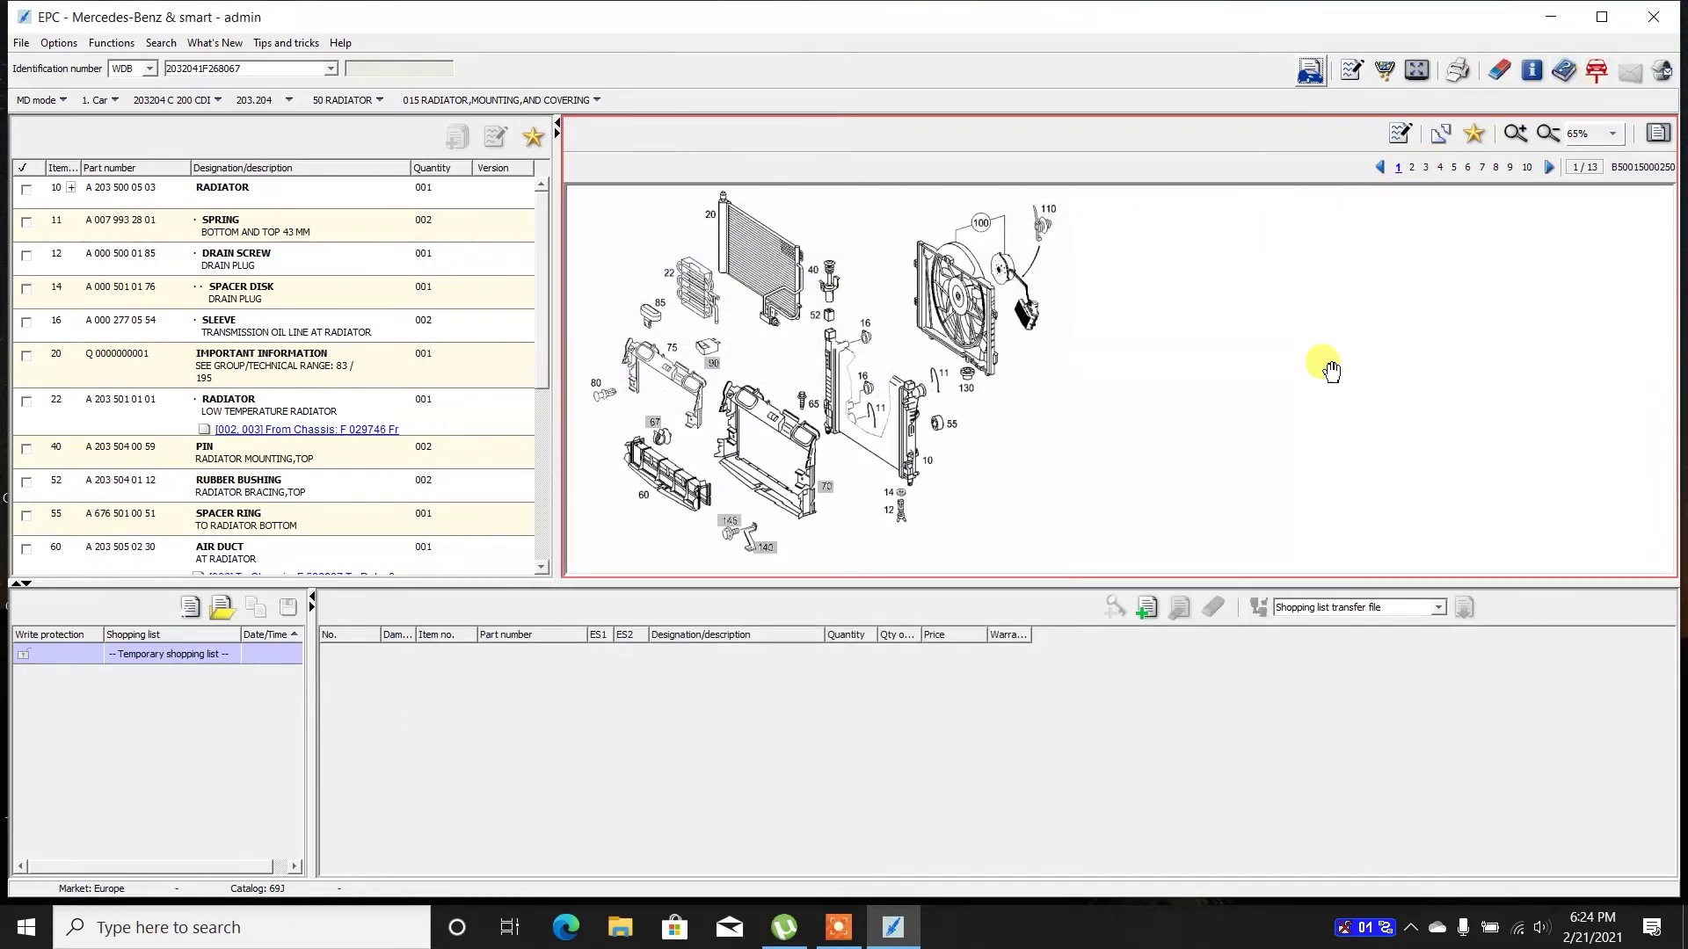
Load the recently used WDD vehicle, model 204.222, and open its engine subgroup 013 Fuel-Injection System in group 07 Fuel Injection.
left_click(332, 70)
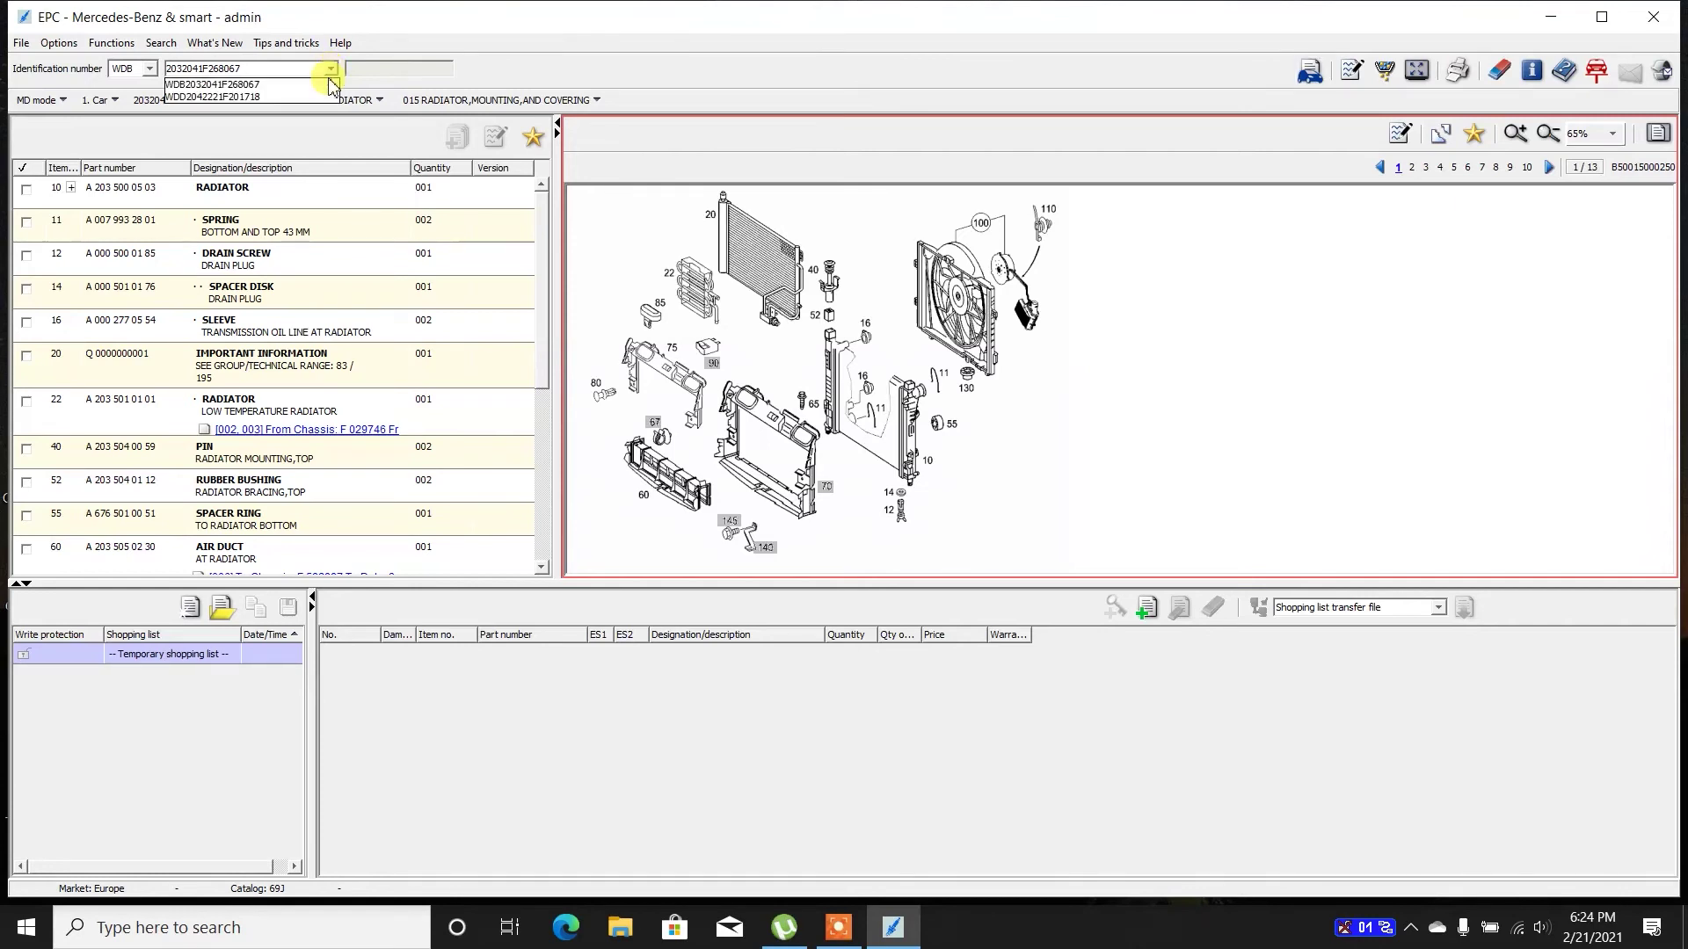
left_click(264, 97)
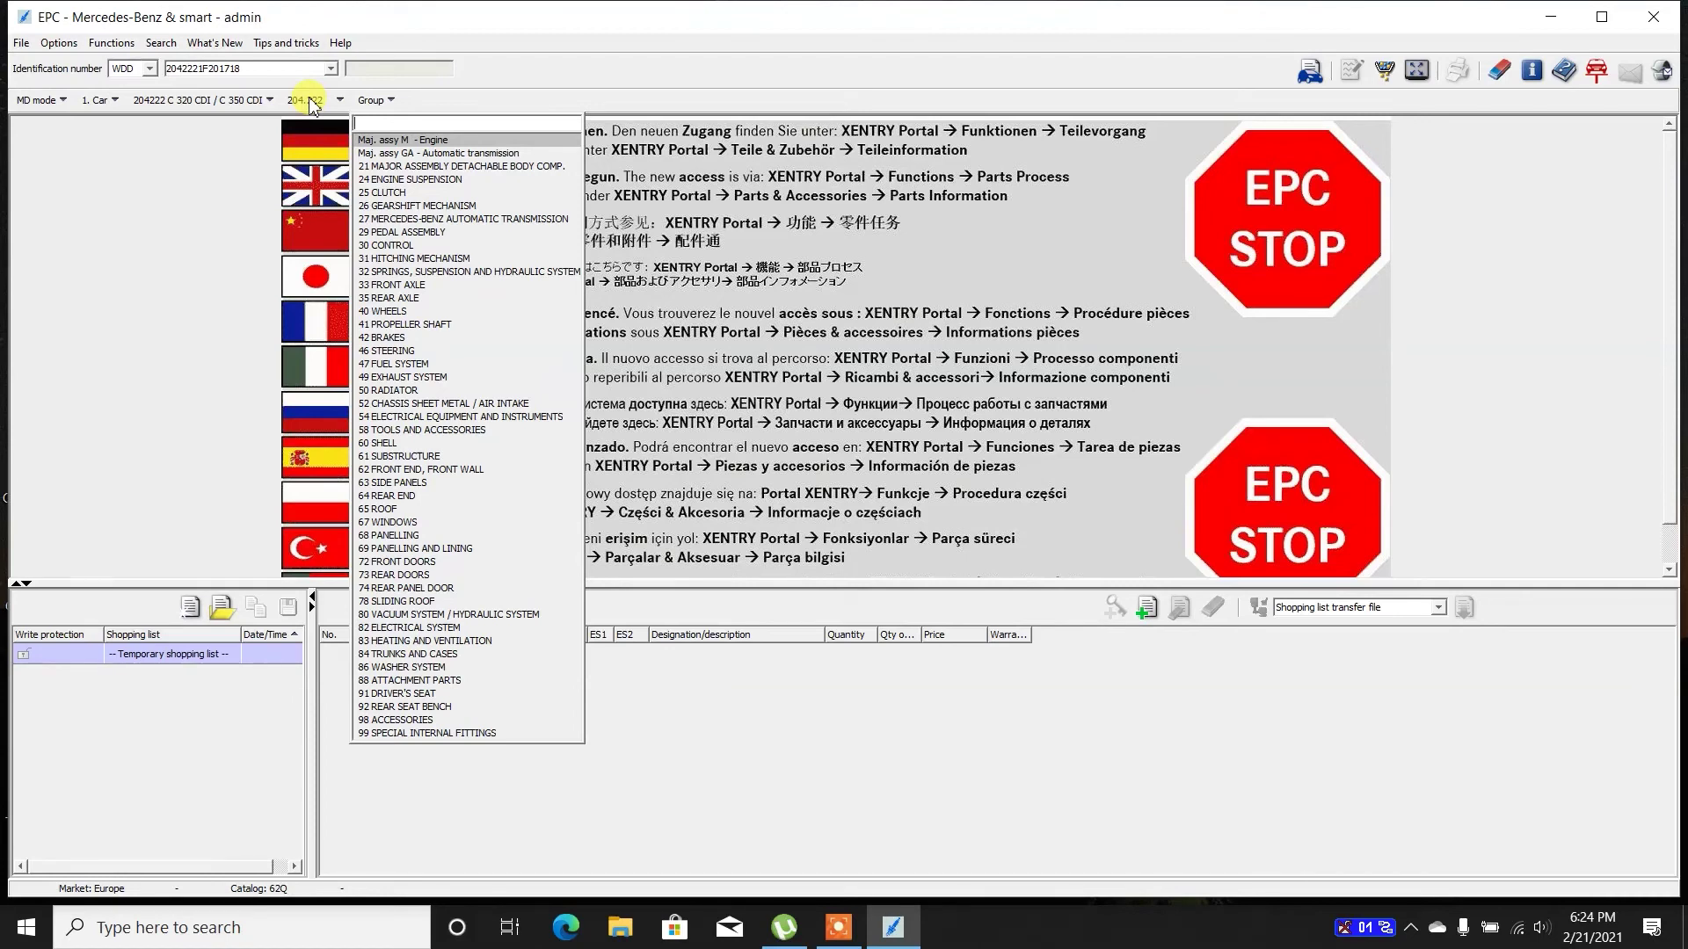
left_click(444, 140)
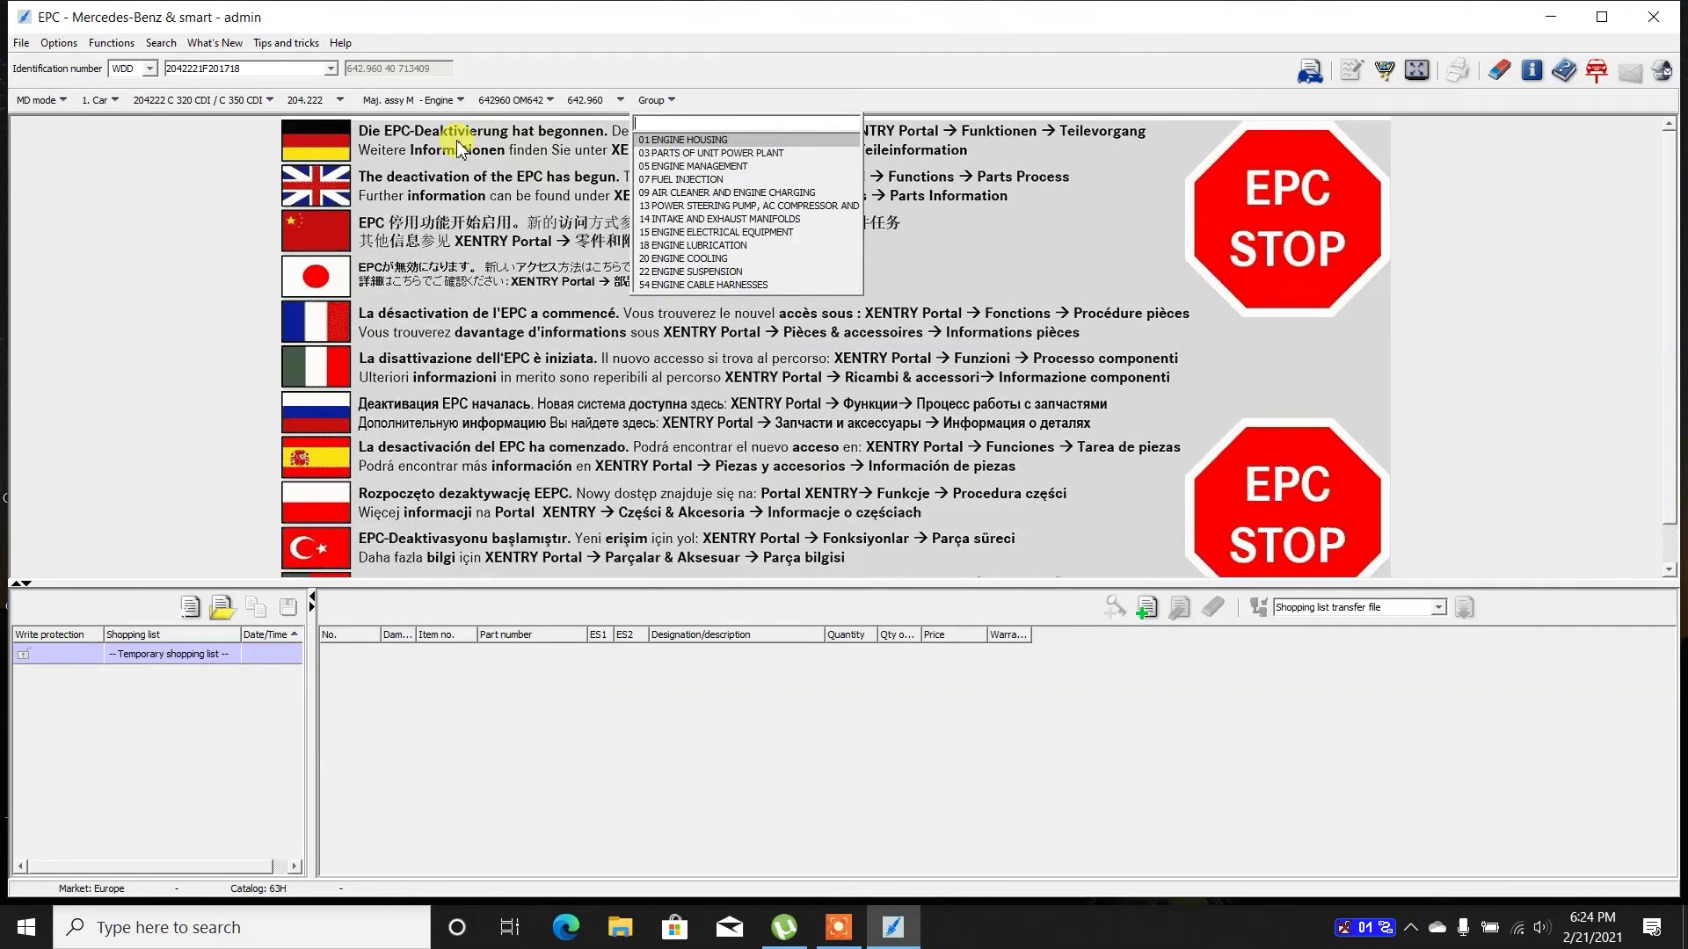
left_click(761, 178)
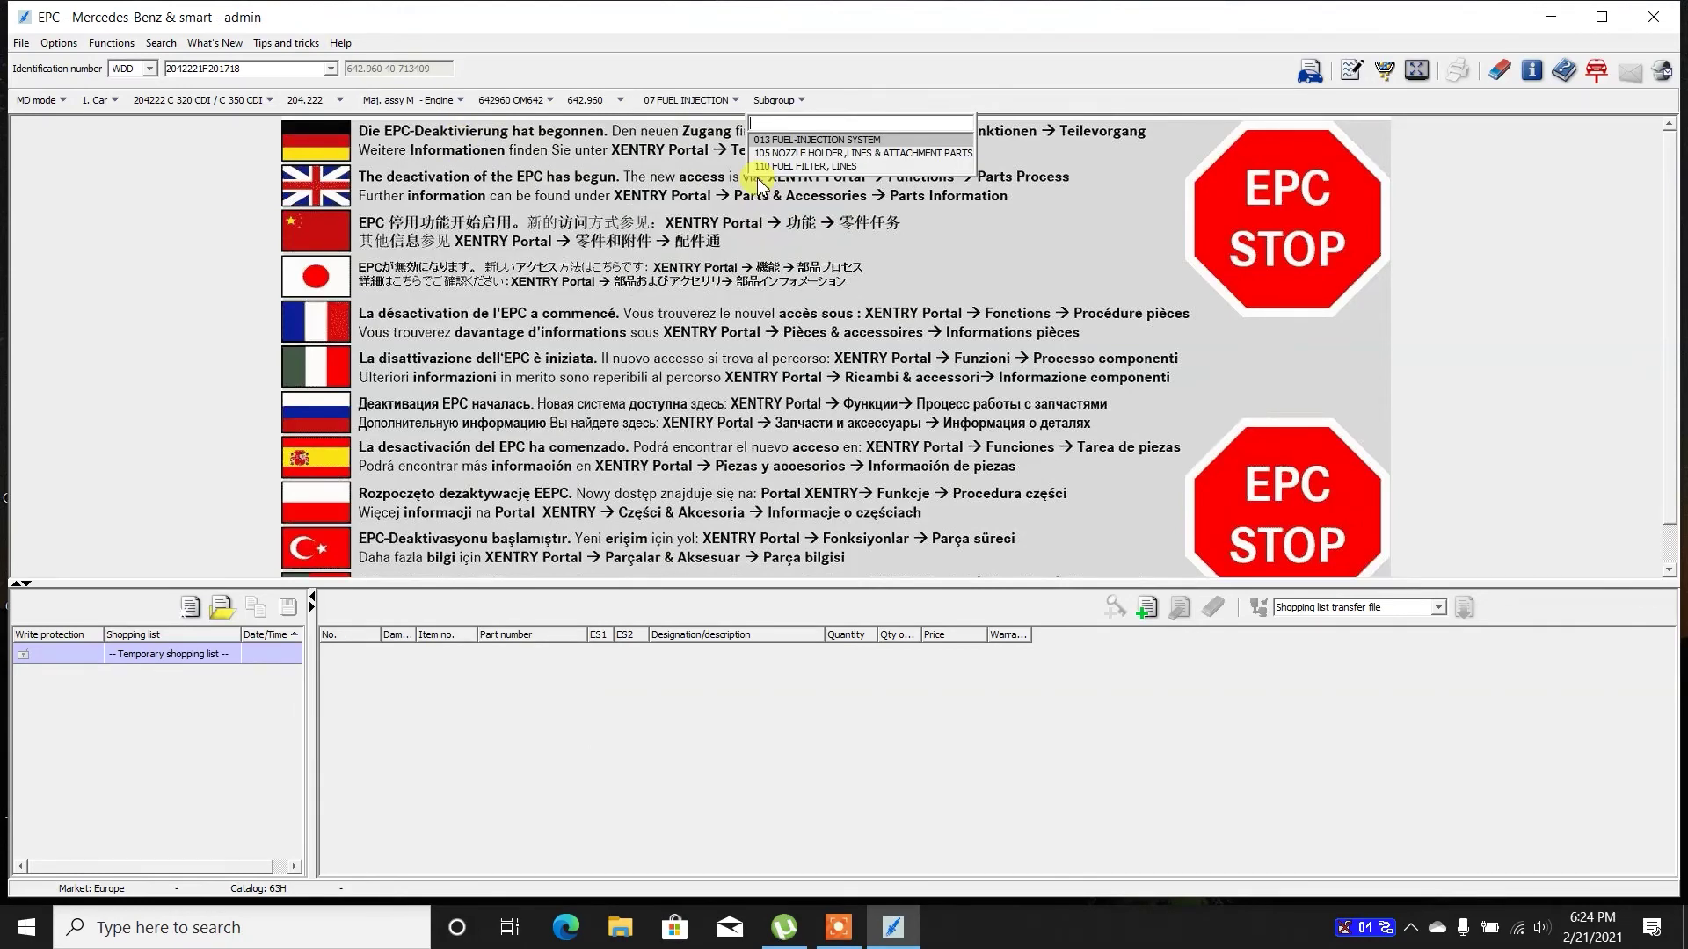
left_click(835, 139)
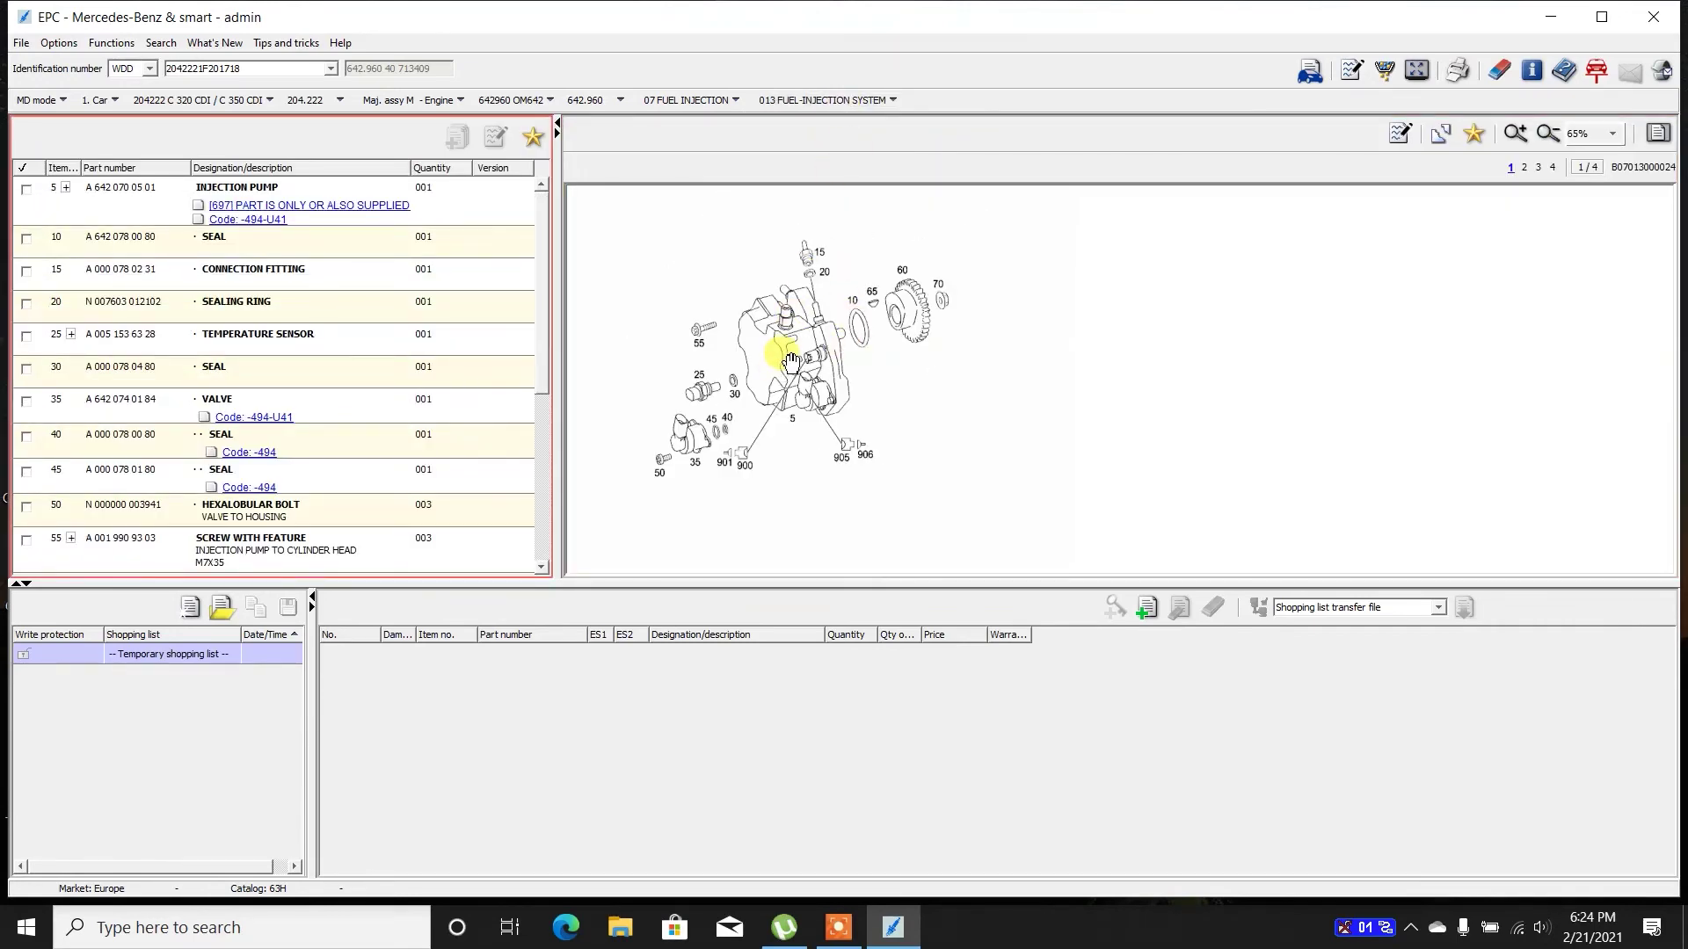
Look up item 5, the injection pump, from the drawing, expand the part numbers it replaces, and restore the full parts list.
left_click(795, 422)
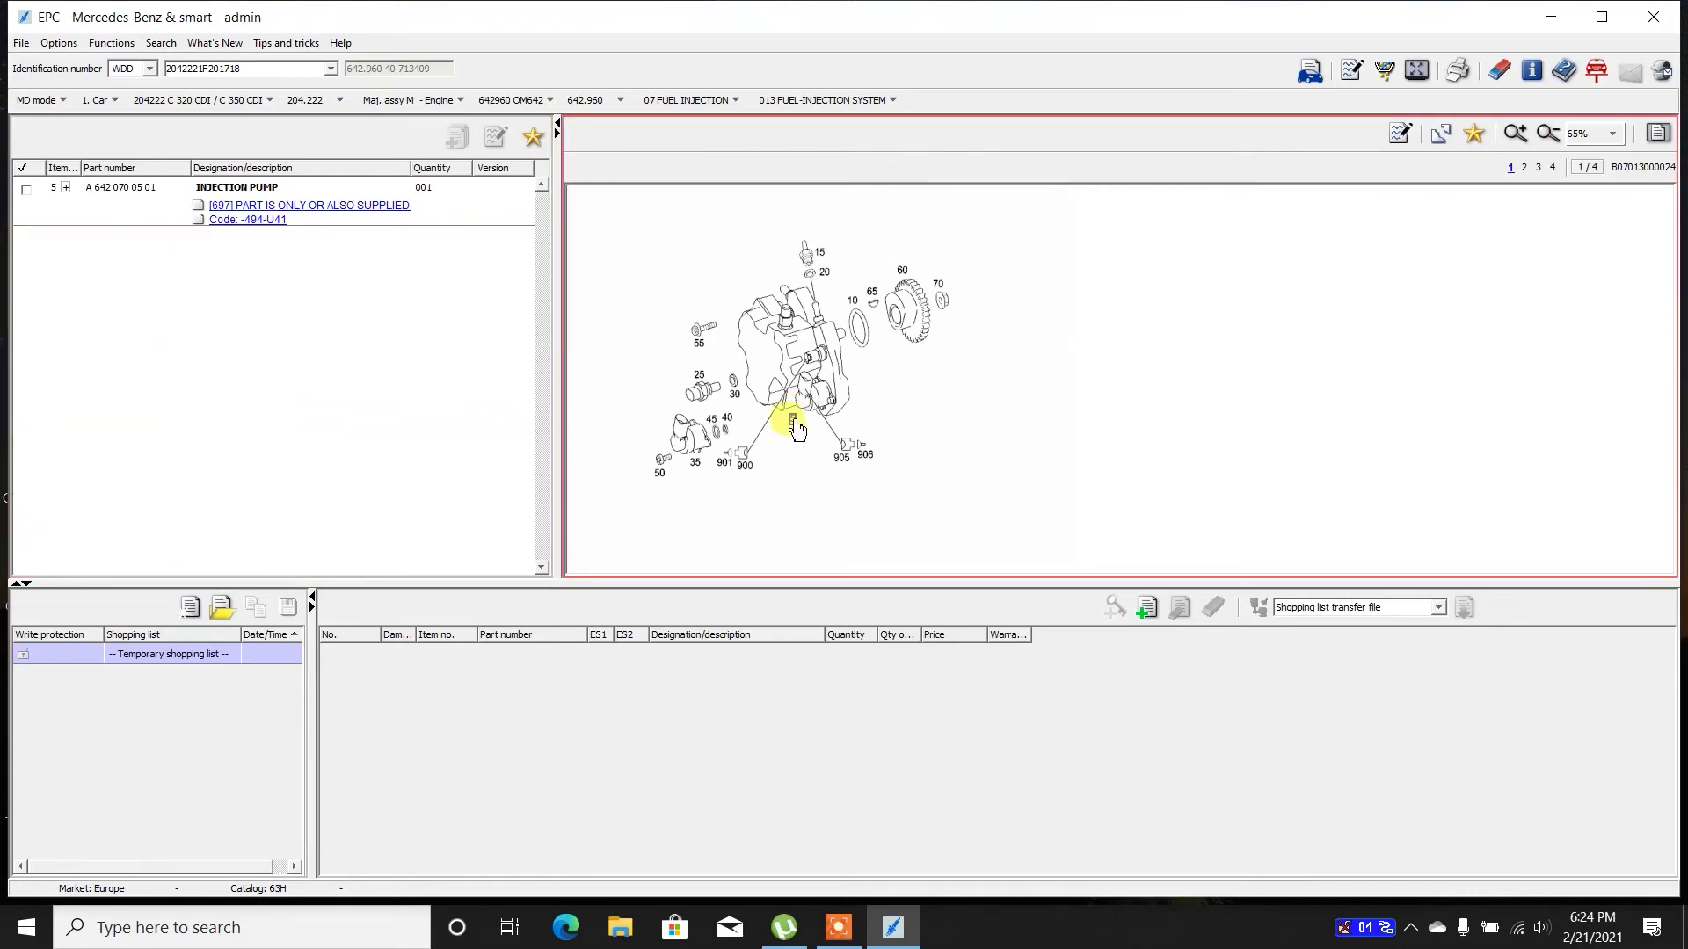
left_click(98, 207)
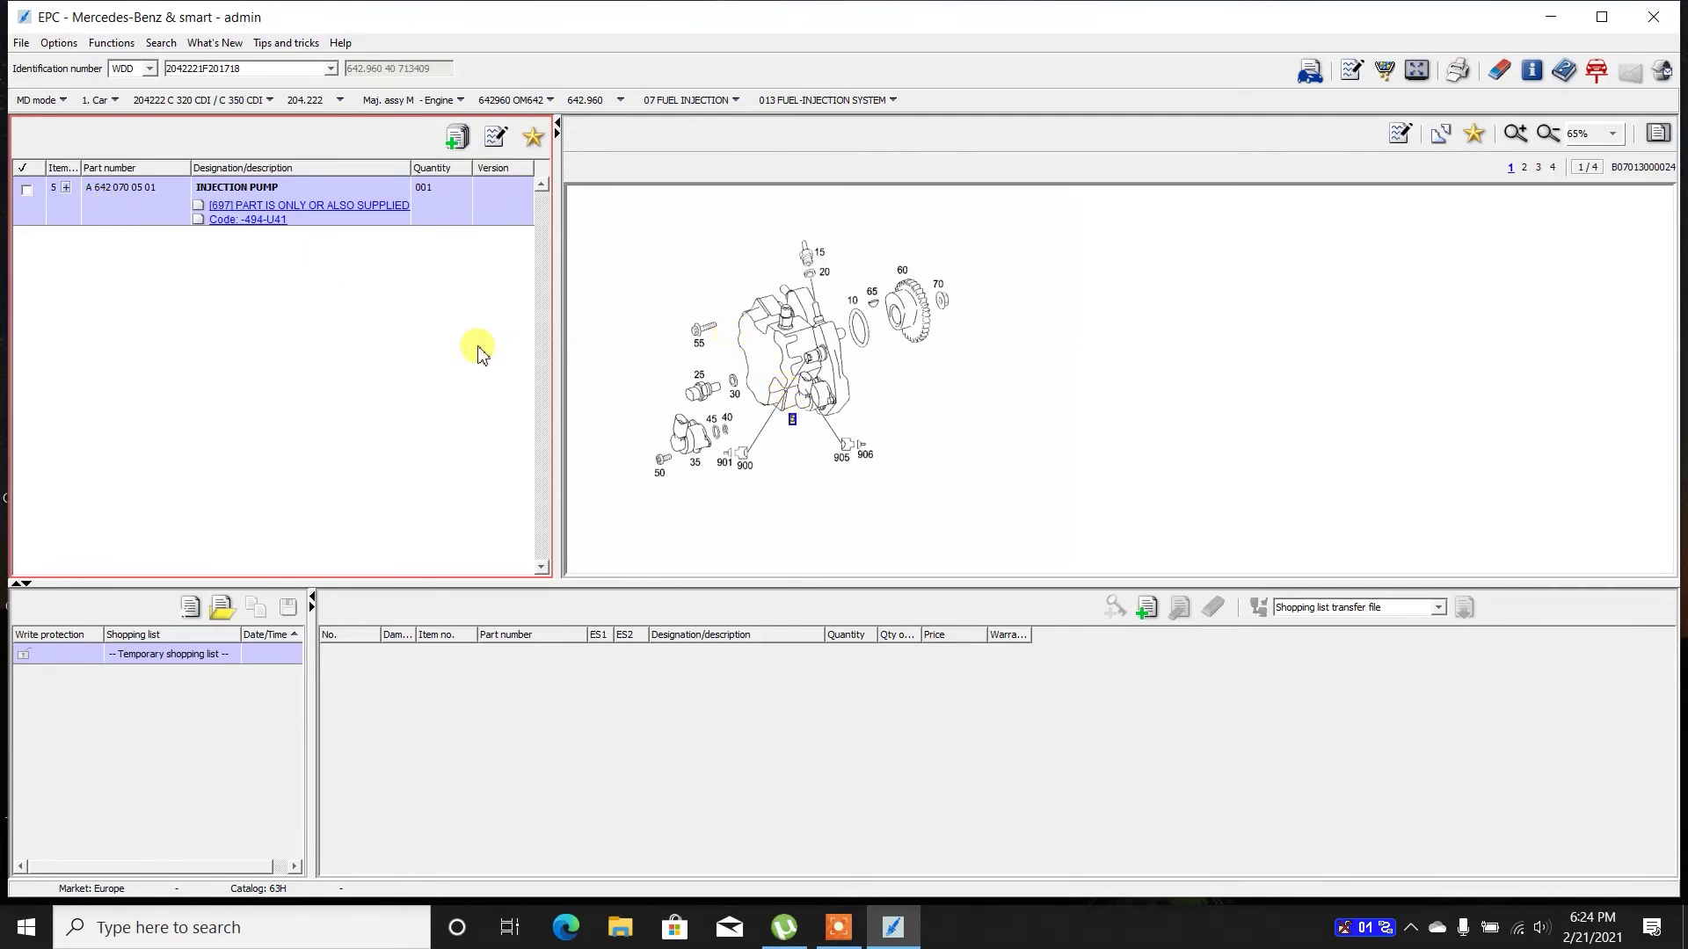
left_click(65, 188)
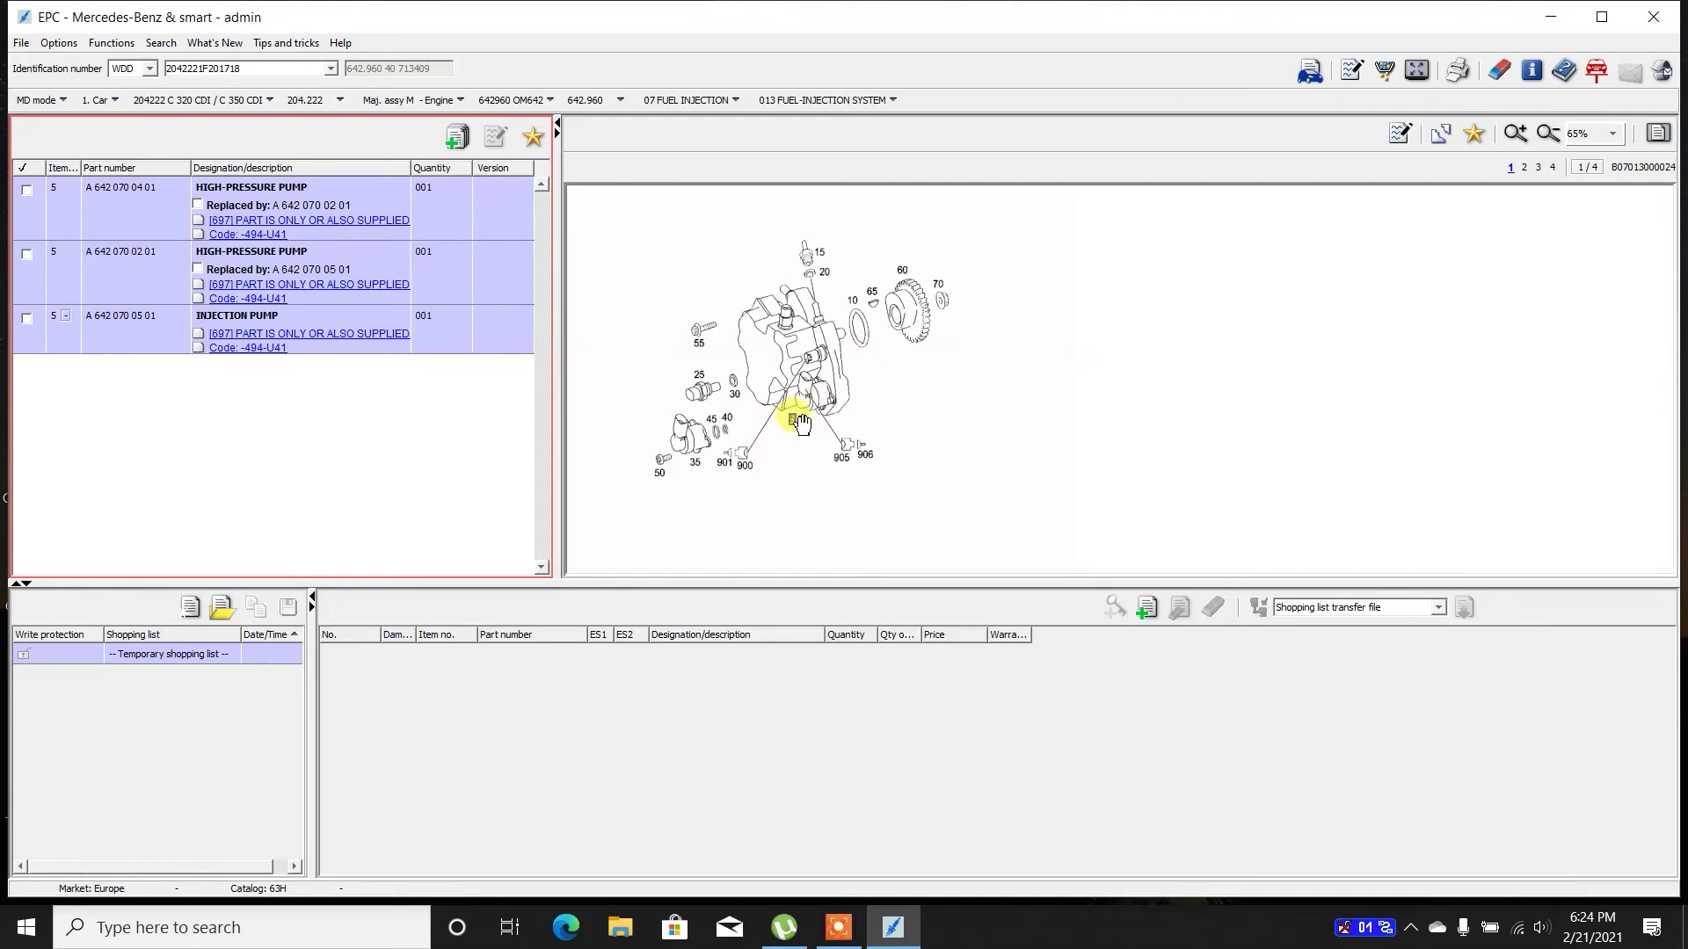
left_click(796, 426)
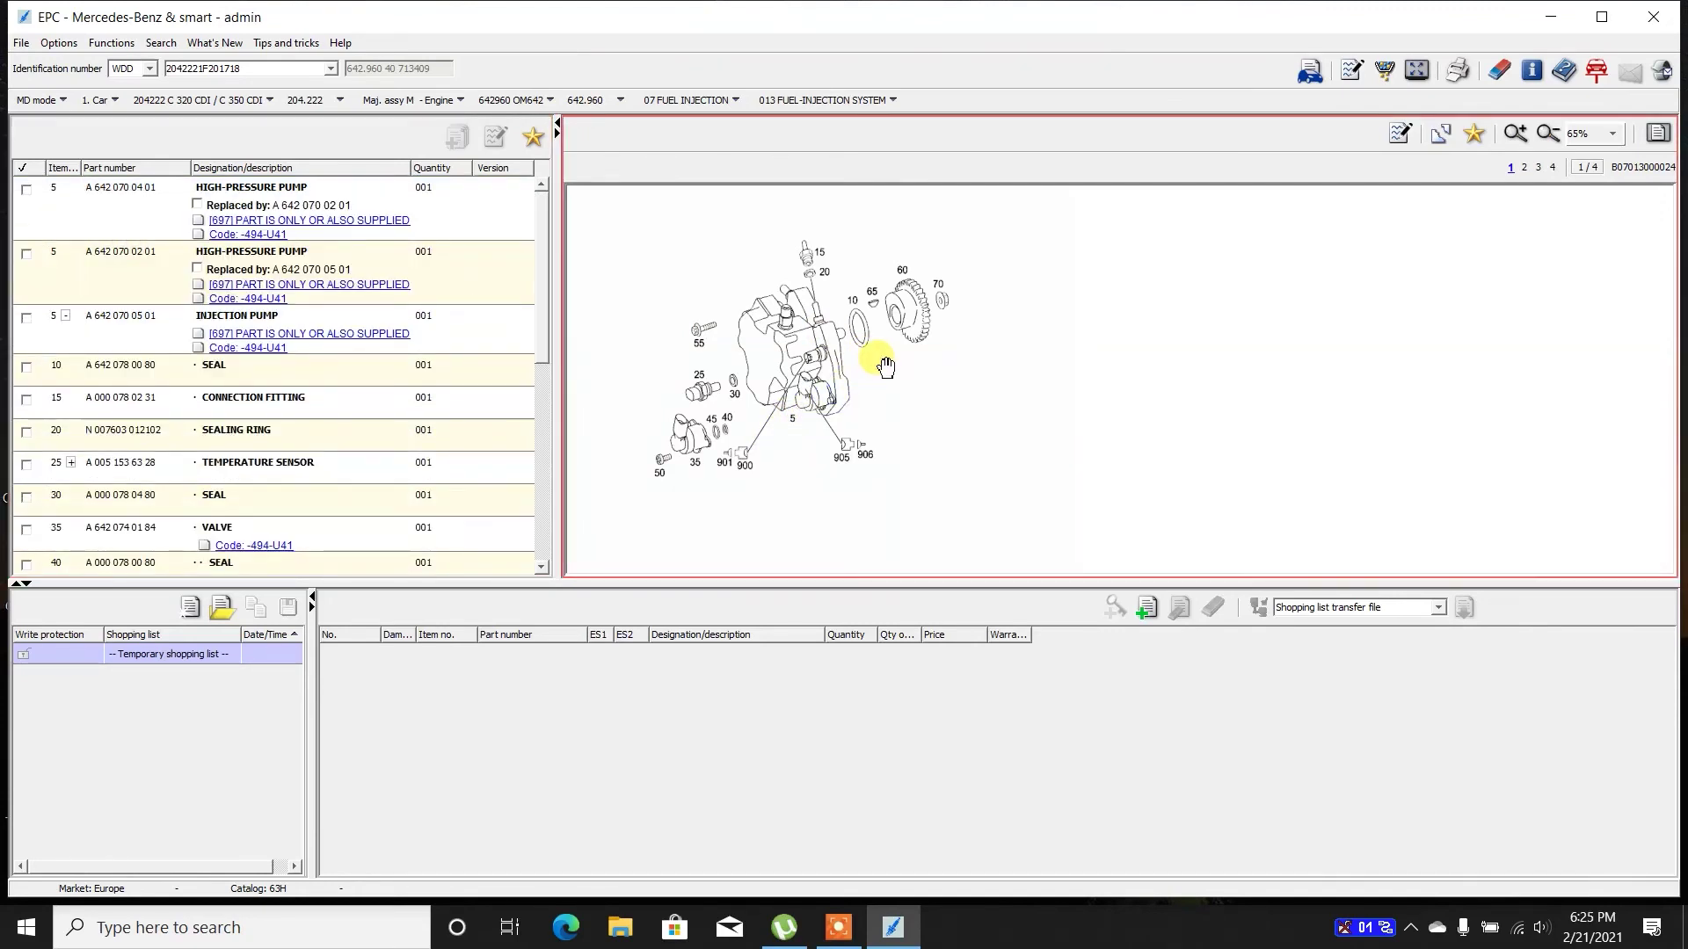
left_click(794, 425)
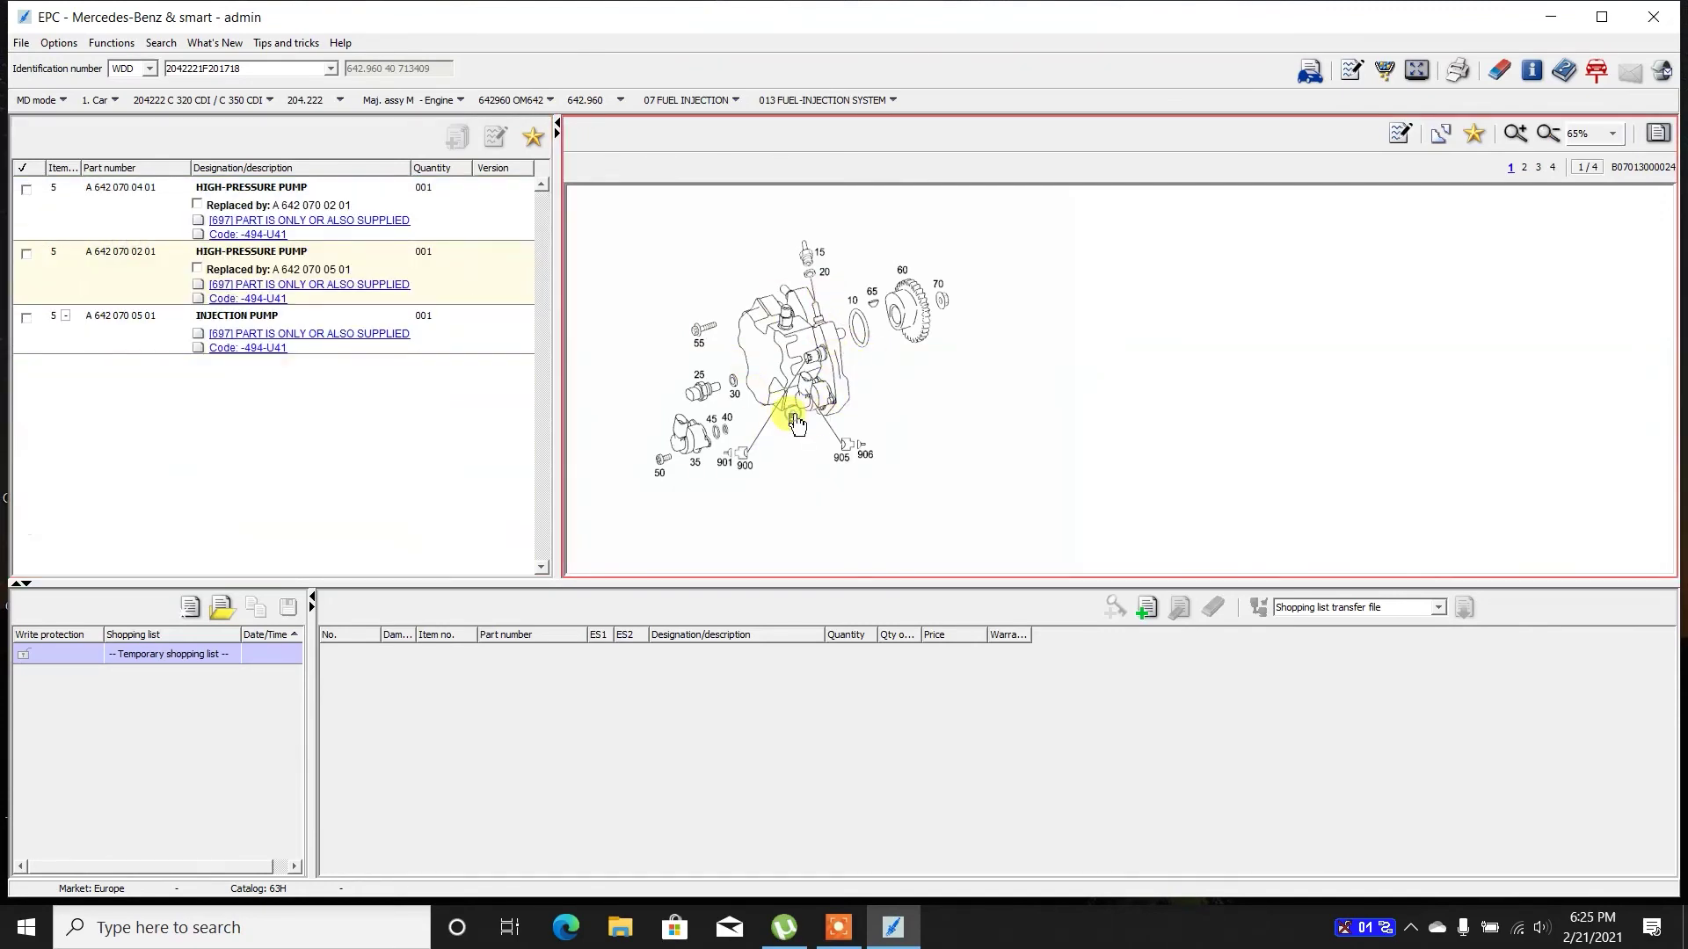
left_click(794, 424)
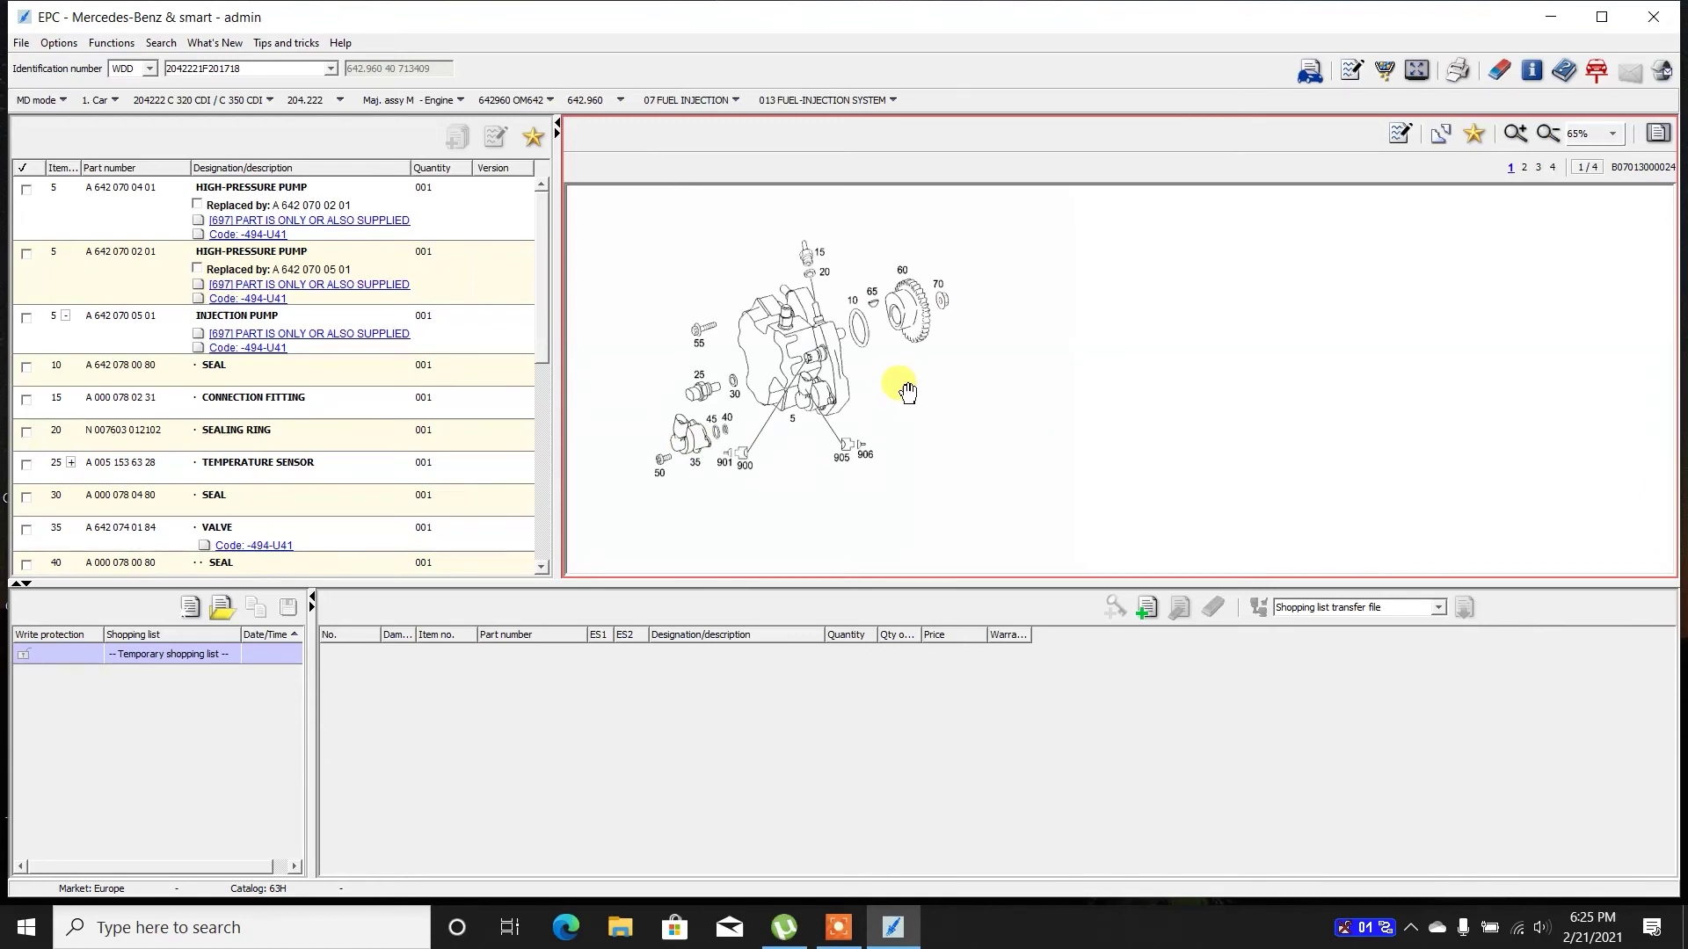
Look up items 25, 35 and 15 in the injection pump drawing and return to the full parts list.
left_click(699, 380)
left_click(697, 466)
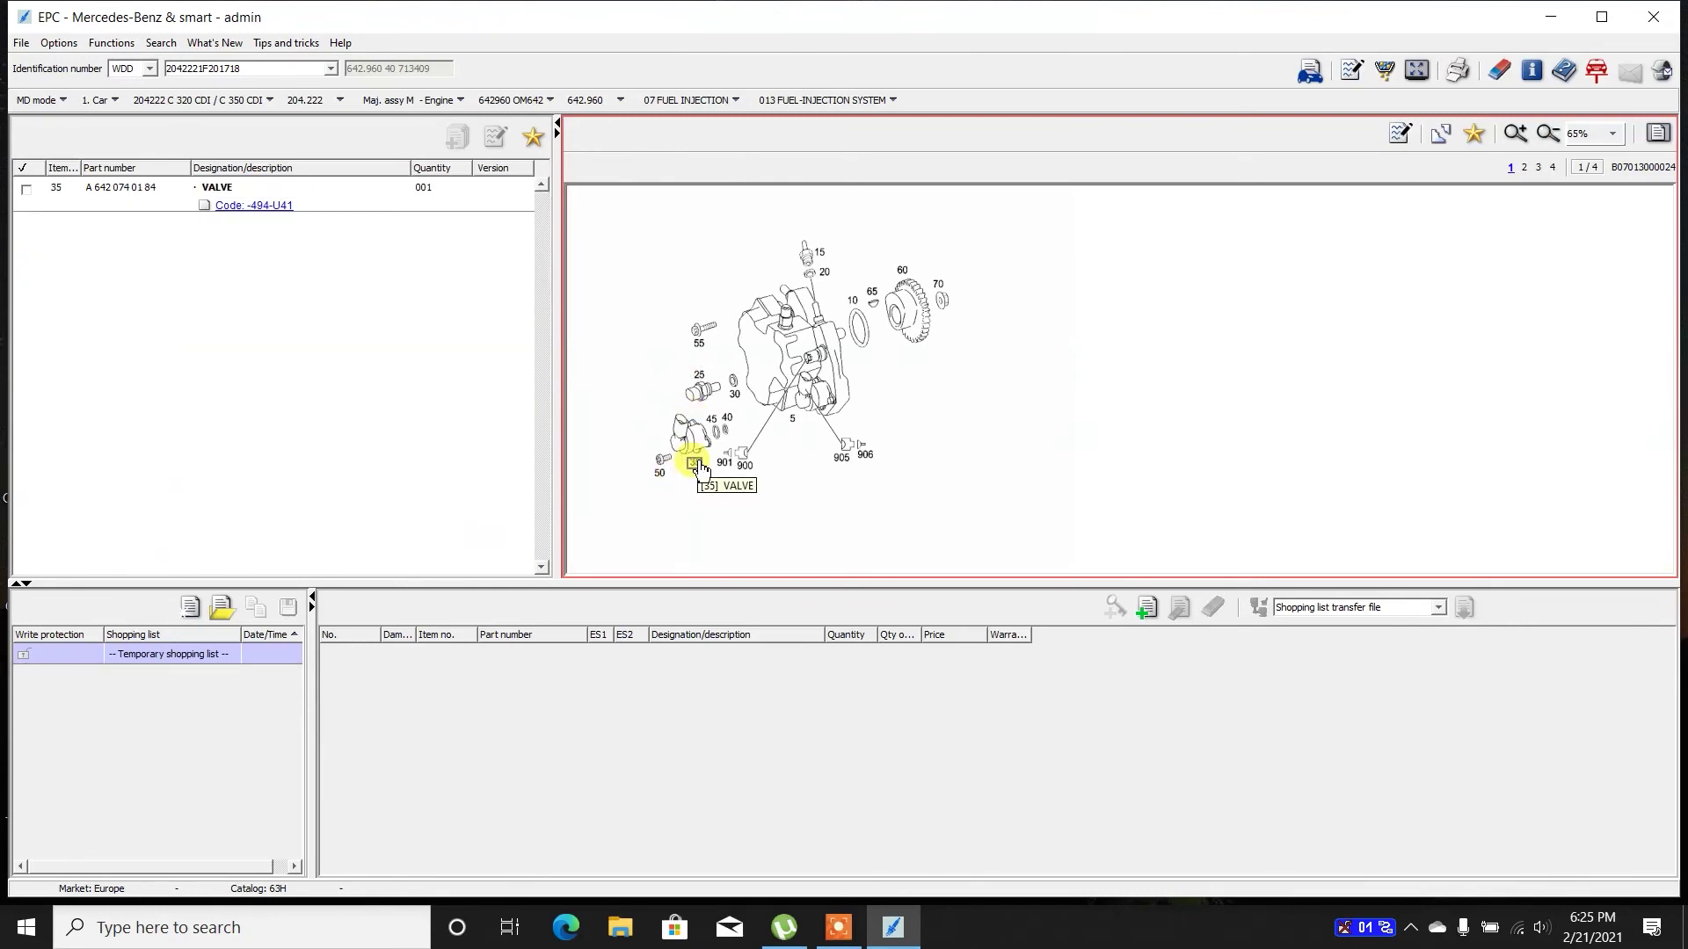
left_click(695, 464)
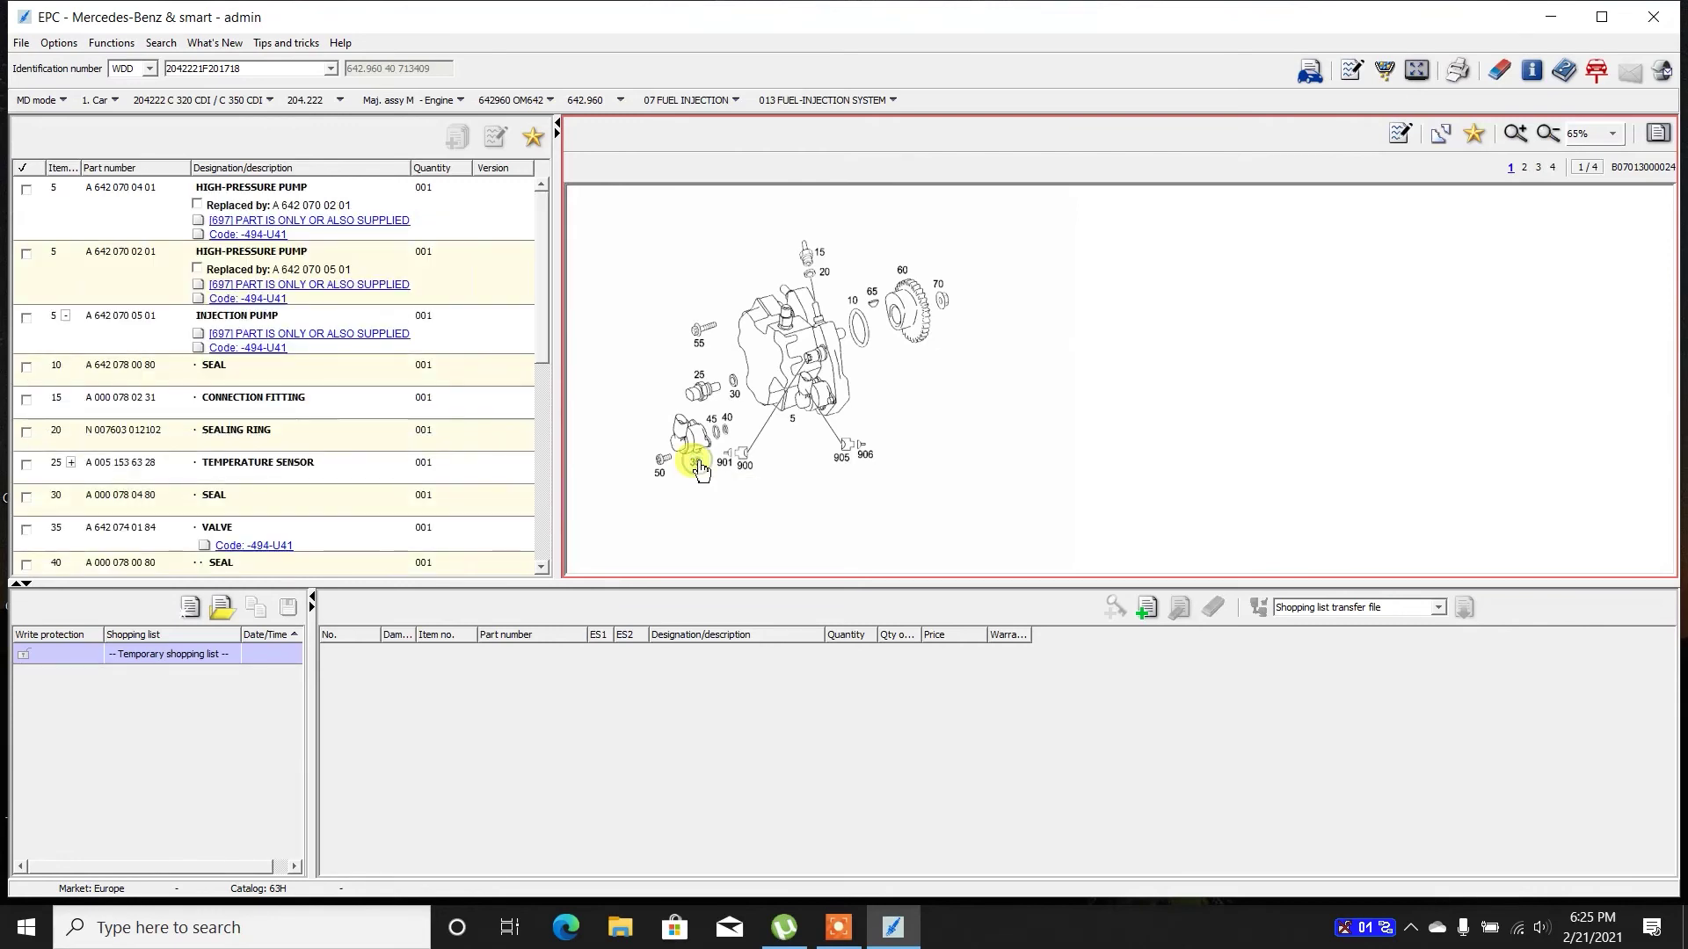
left_click(816, 255)
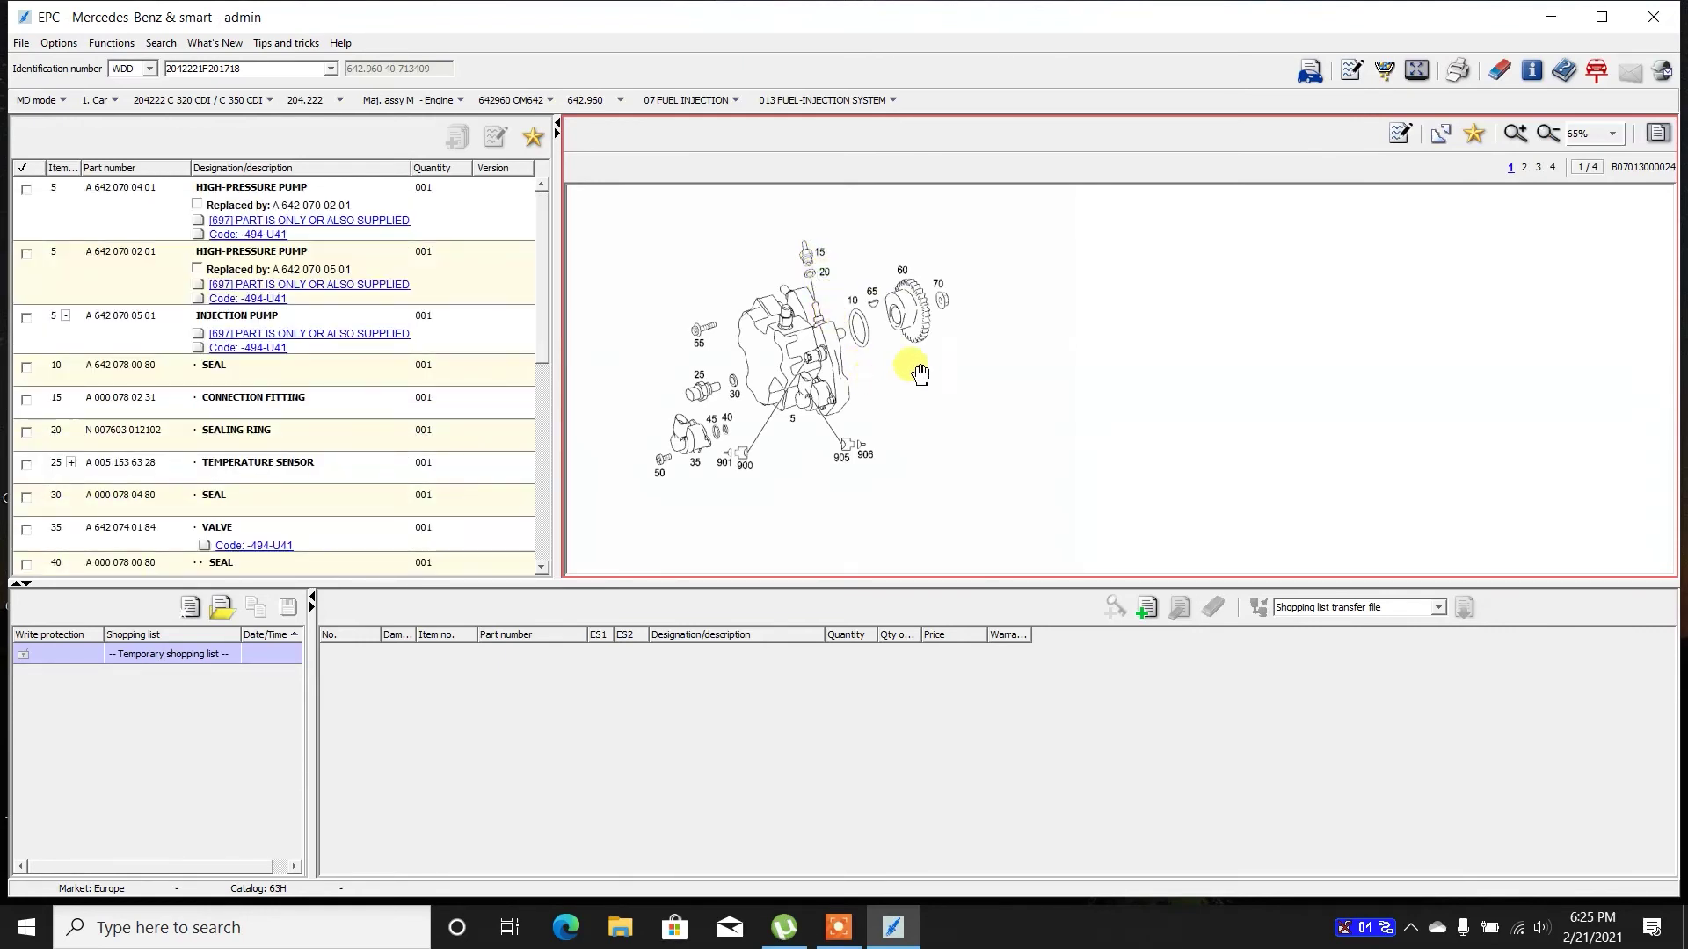
Go to drawing page 2, nozzle holder and lines, filter to item 75, and expand the replaced part numbers of both injector entries.
left_click(1525, 167)
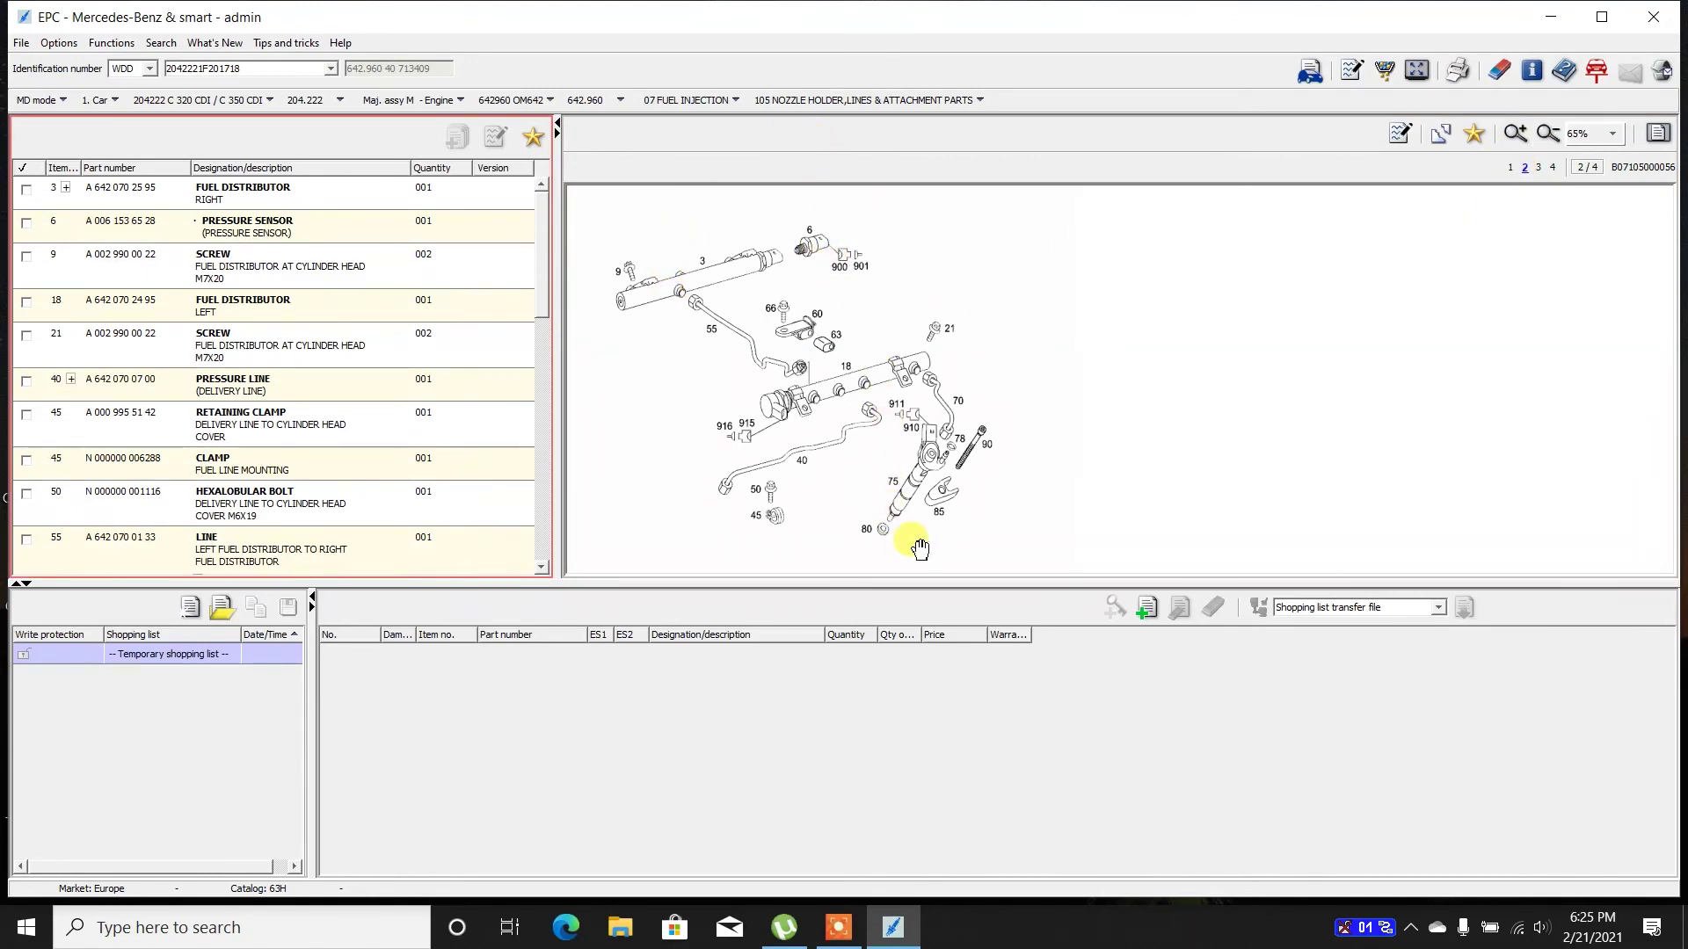
left_click(894, 484)
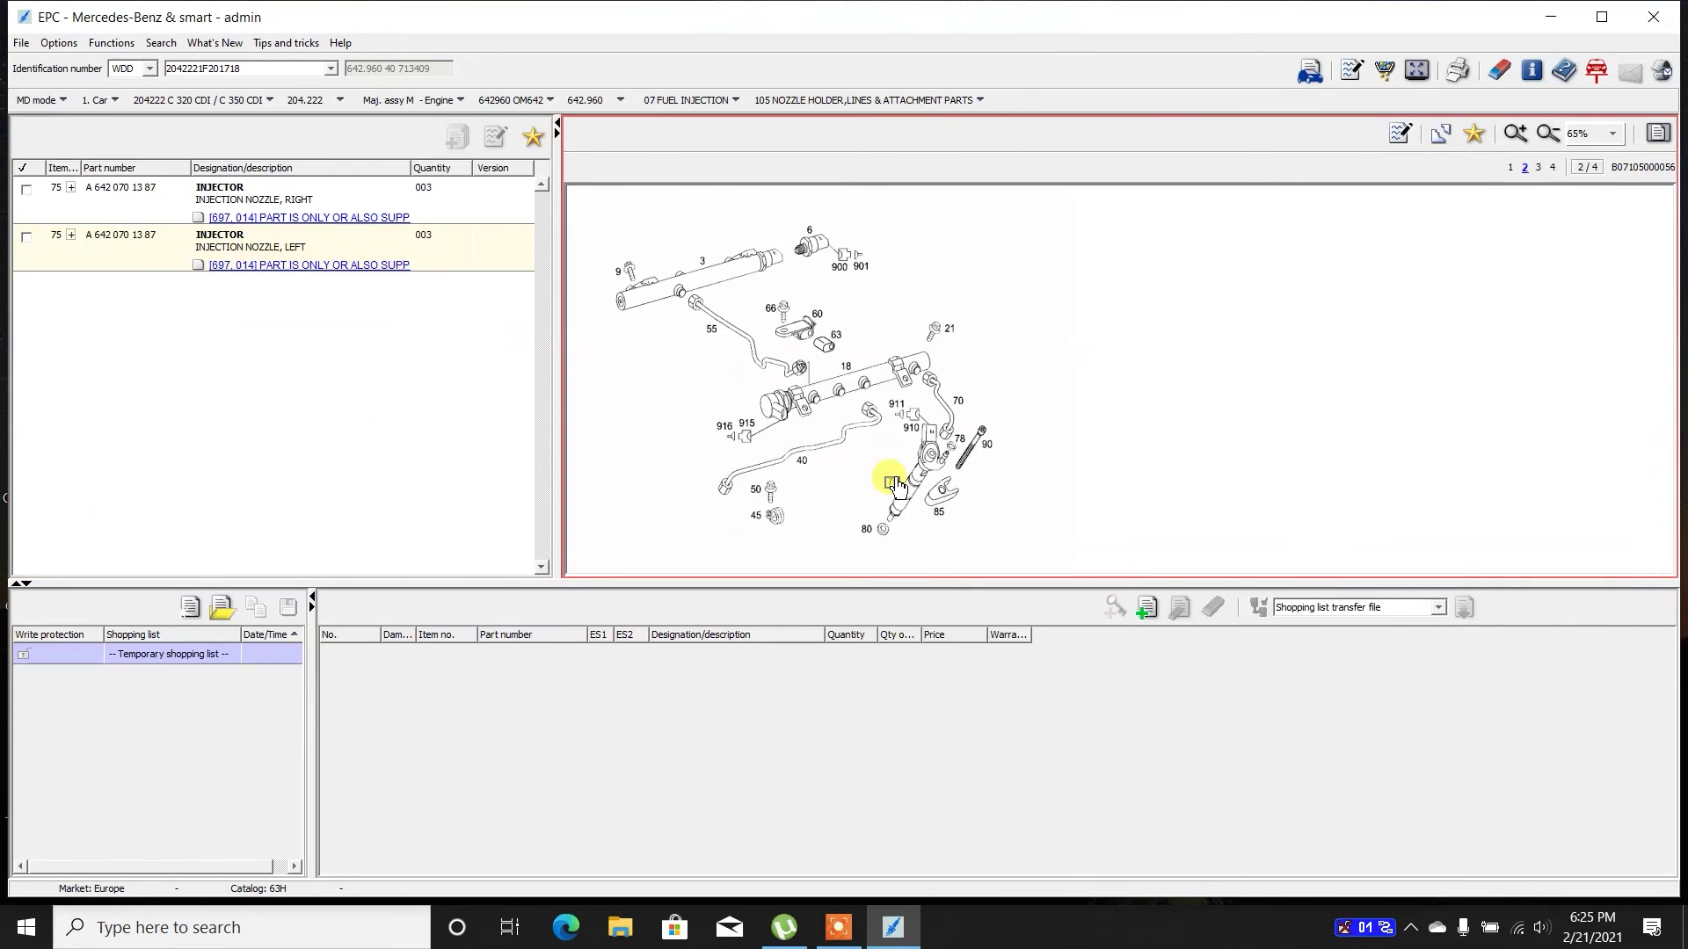
left_click(71, 236)
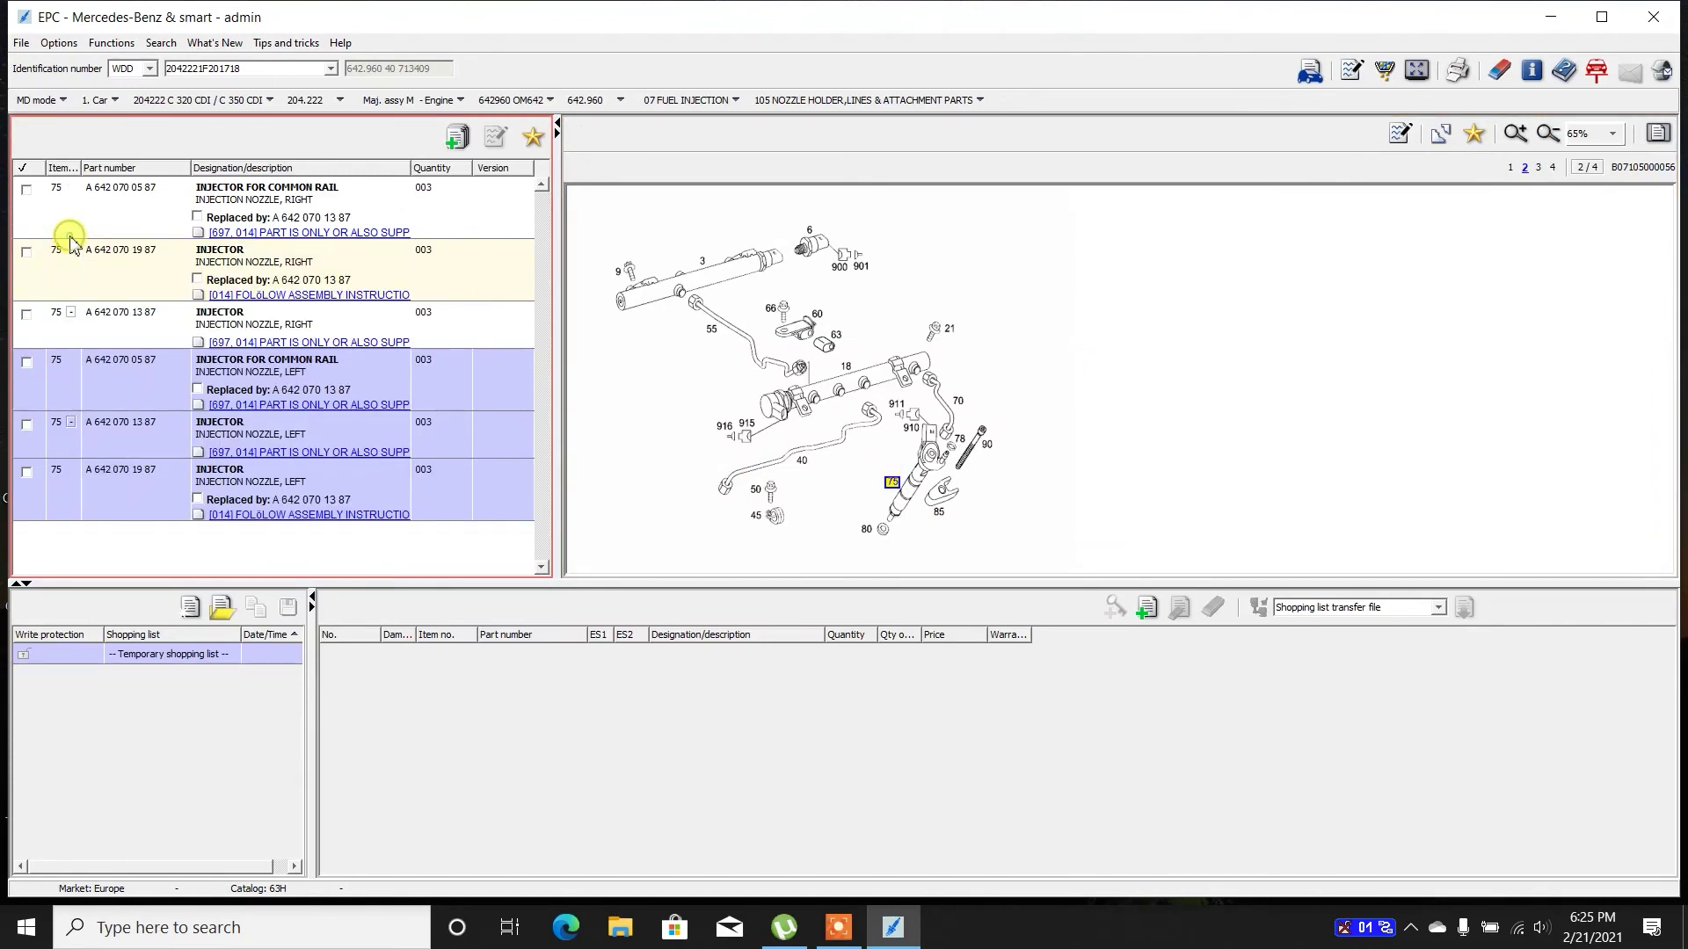